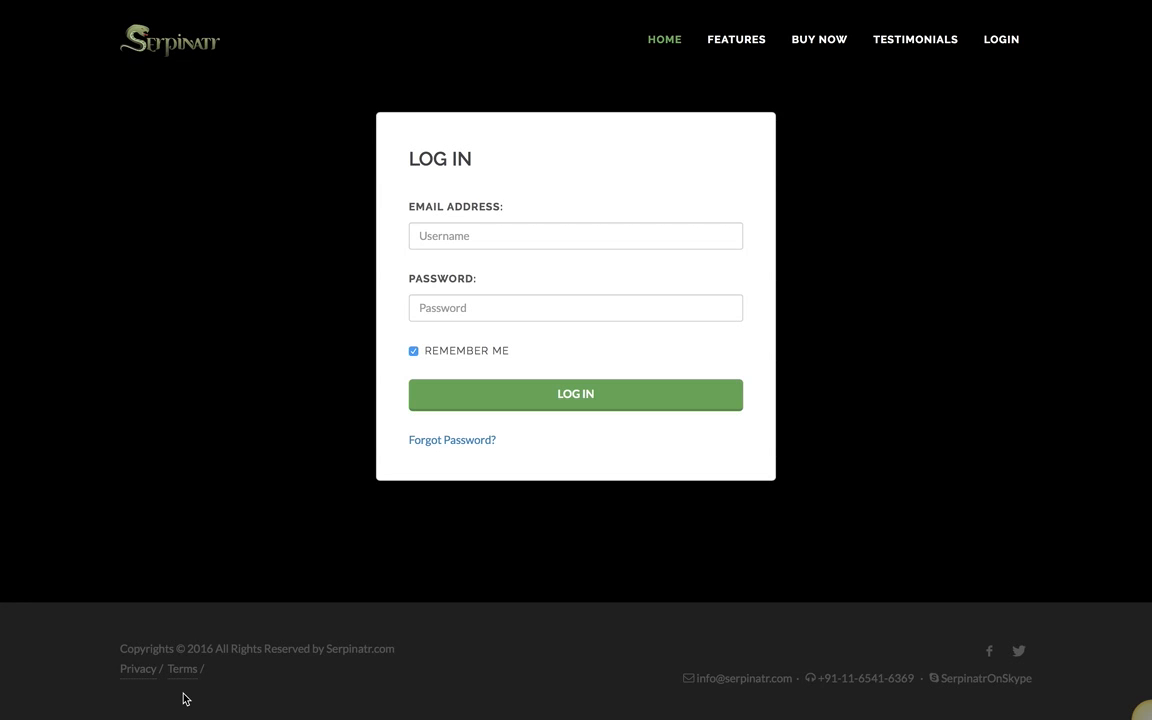
Step: Autofill the login form with the saved account's e-mail and password
{"action": "left_click", "coordinate": [487, 237]}
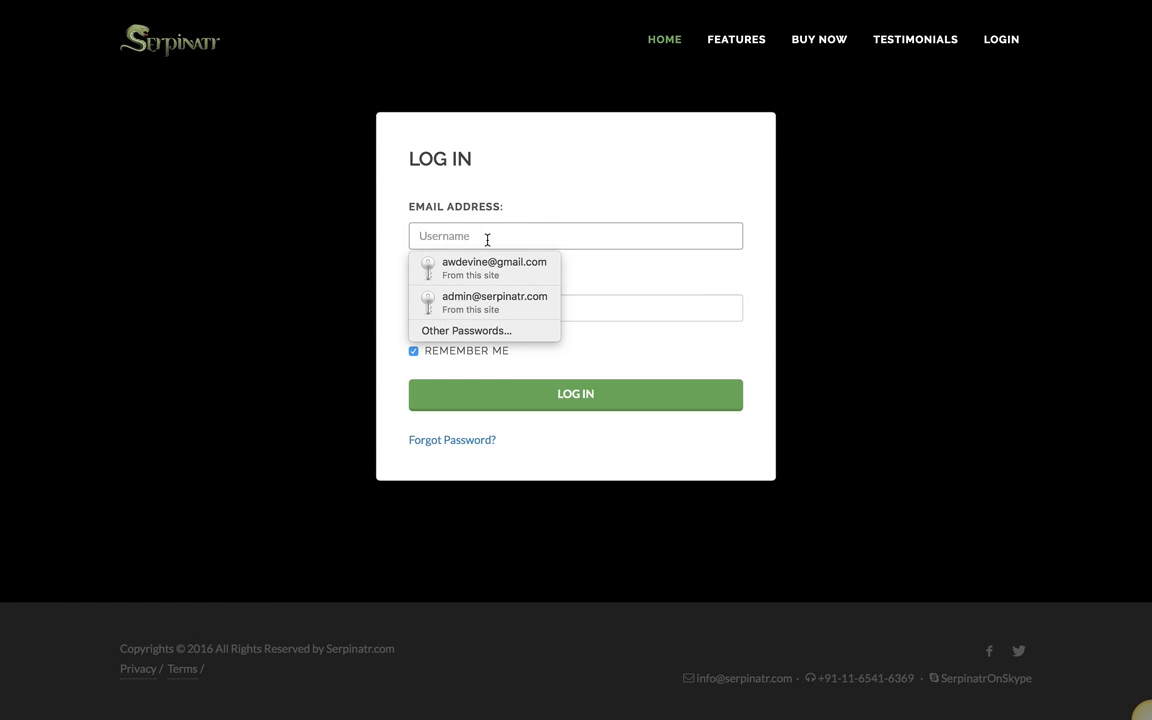
{"action": "left_click", "coordinate": [482, 268]}
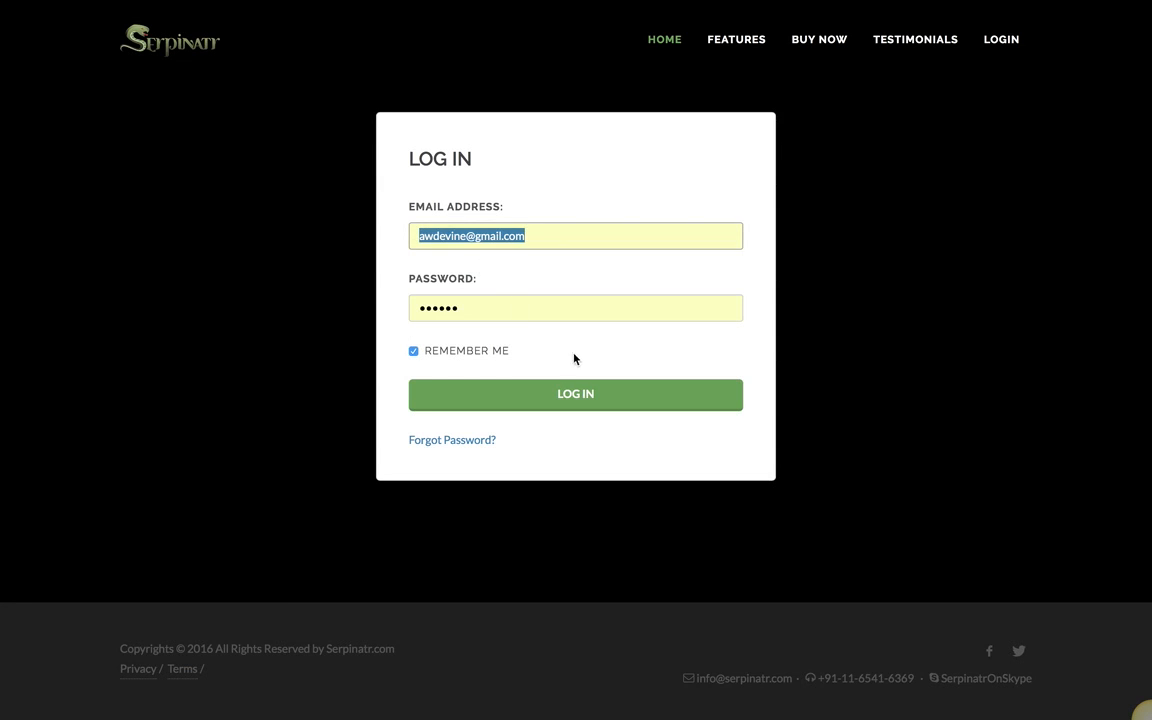
Step: Log in and paste 'Atlanta Personal Injury Lawyer' into the welcome page search field
{"action": "left_click", "coordinate": [577, 405]}
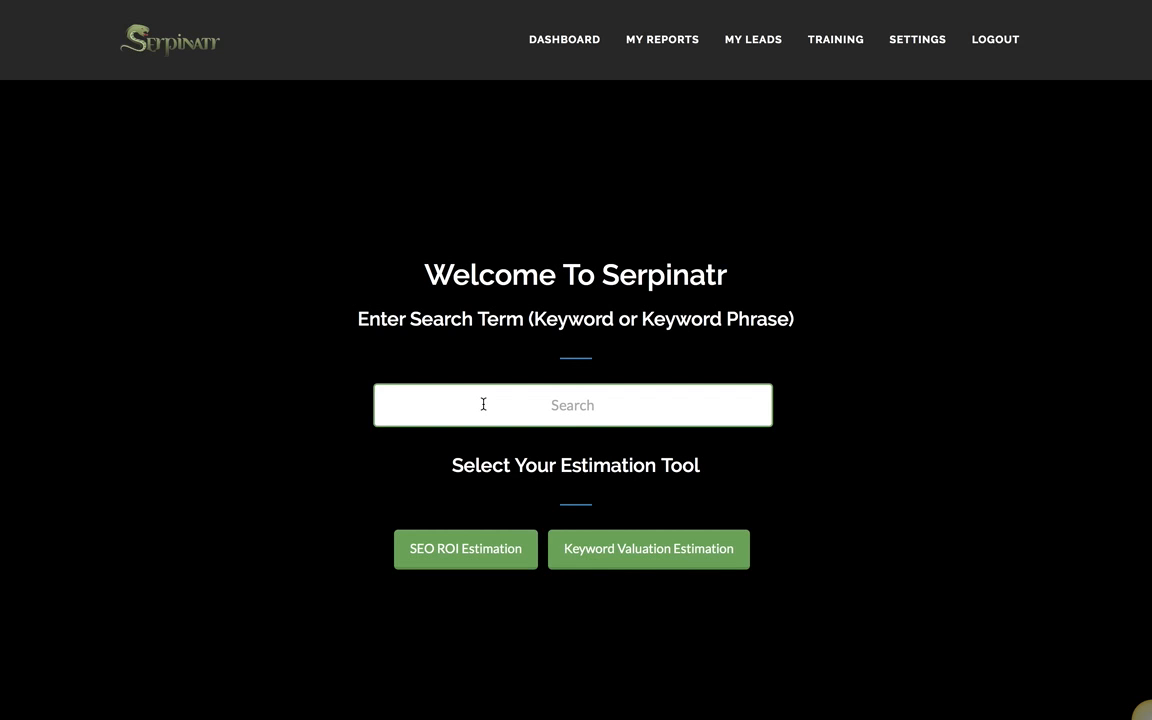
{"action": "type", "text": "Atlanta Personal Injury Lawyer"}
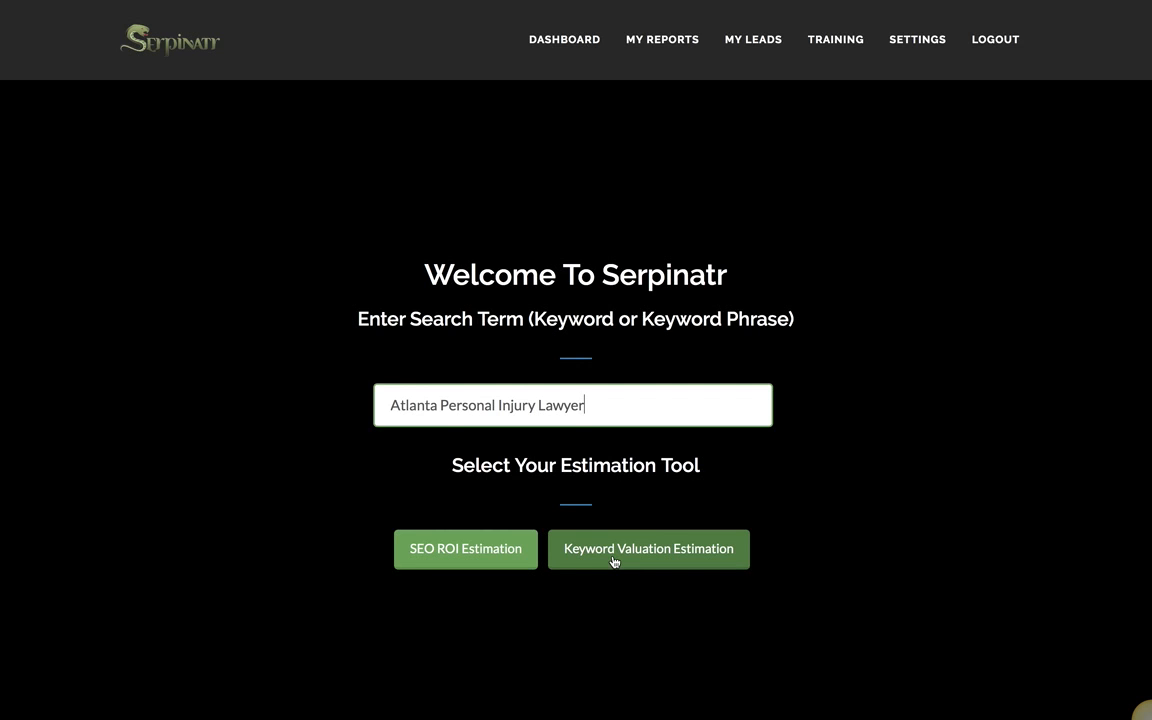
Step: Open the SEO ROI Estimation form for 'Atlanta Personal Injury Lawyer', with volume prefilled at 1000
{"action": "left_click", "coordinate": [448, 556]}
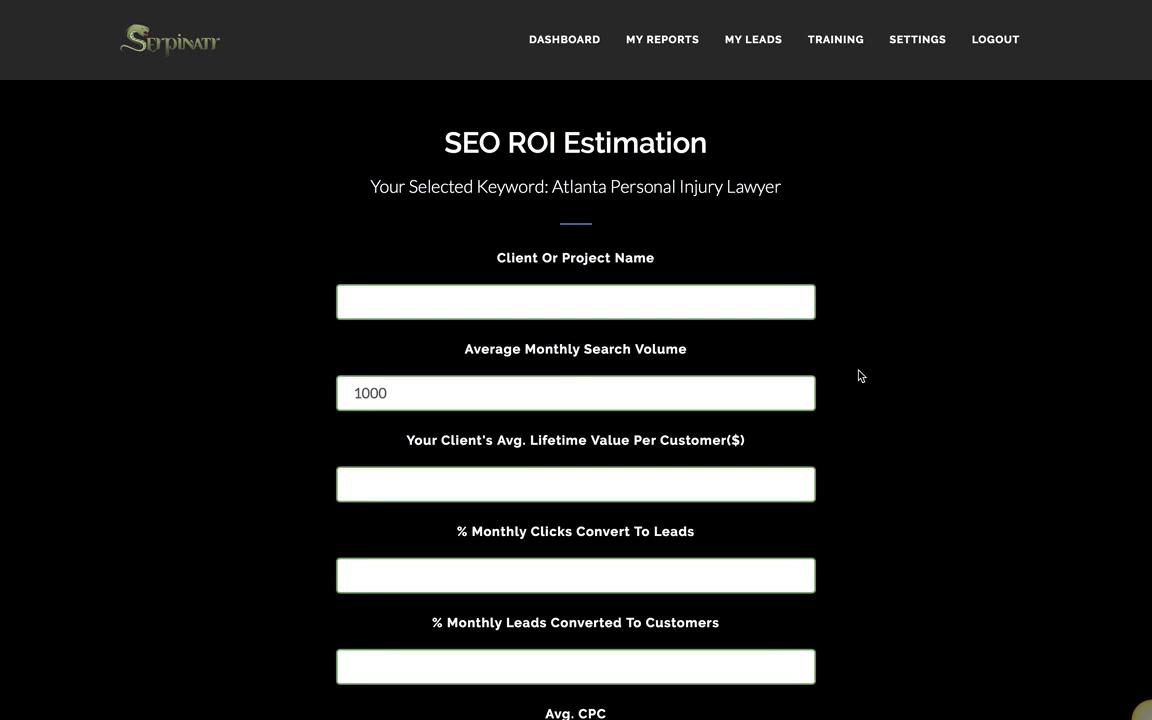
Step: Name the project 'Test 39' and check the prefilled search volume 1000 and CPC 89.85
{"action": "scroll", "coordinate": [858, 375], "scroll_direction": "down", "scroll_amount": 2}
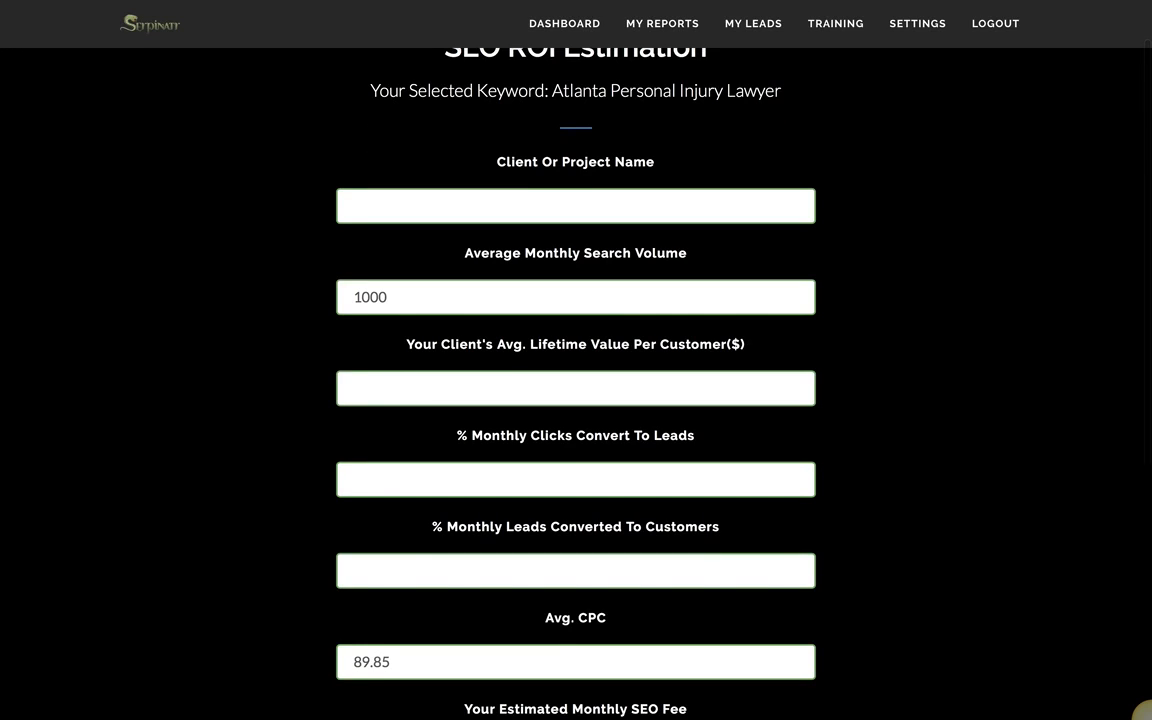
{"action": "scroll", "coordinate": [714, 307], "scroll_direction": "down", "scroll_amount": 1}
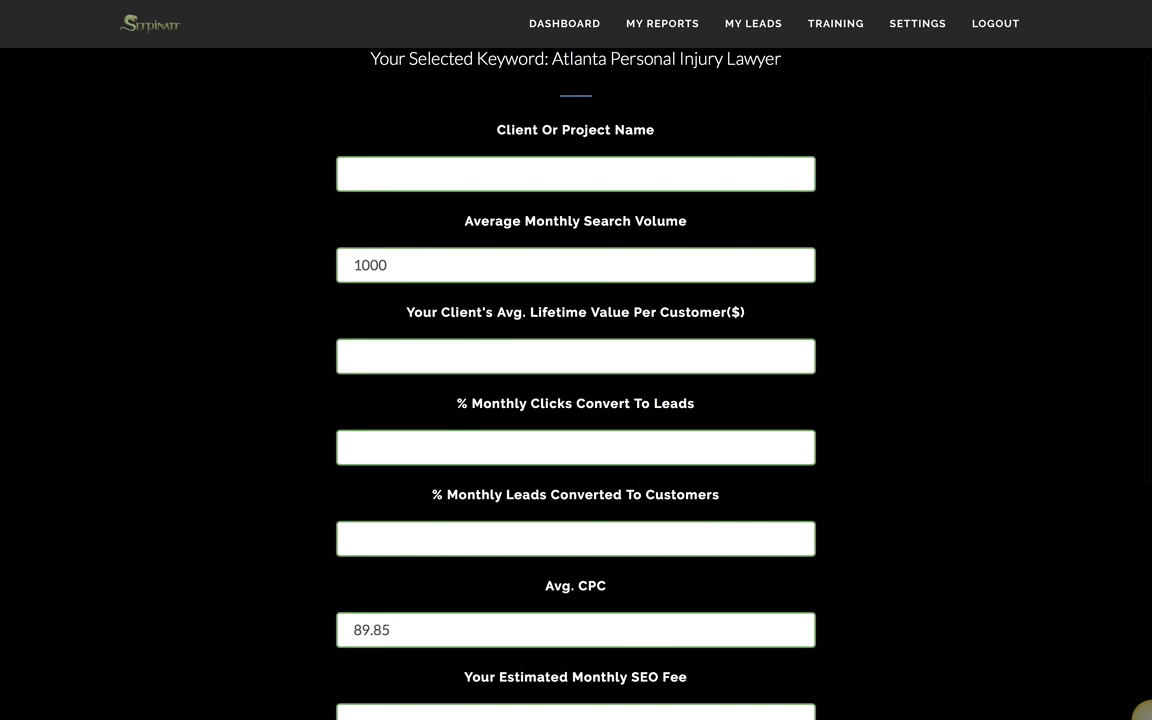
{"action": "scroll", "coordinate": [714, 307], "scroll_direction": "down", "scroll_amount": 1}
{"action": "left_click", "coordinate": [479, 136]}
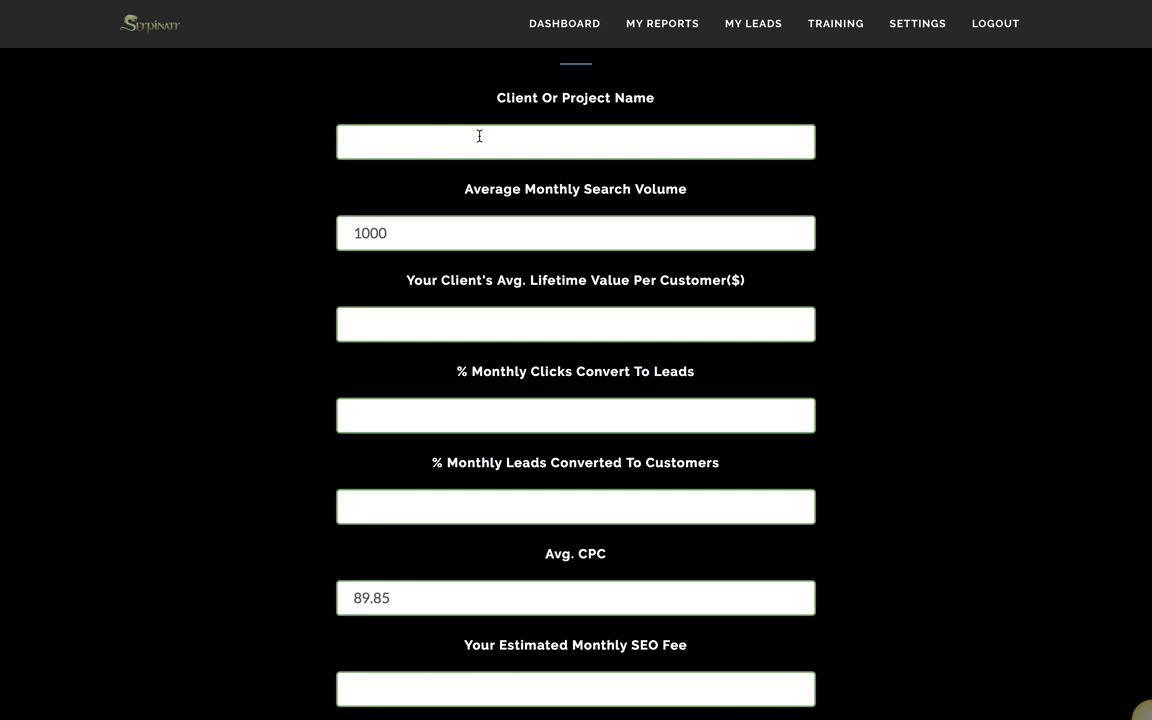
{"action": "type", "text": "Test 39"}
{"action": "left_click_drag", "start_coordinate": [389, 235], "coordinate": [336, 240]}
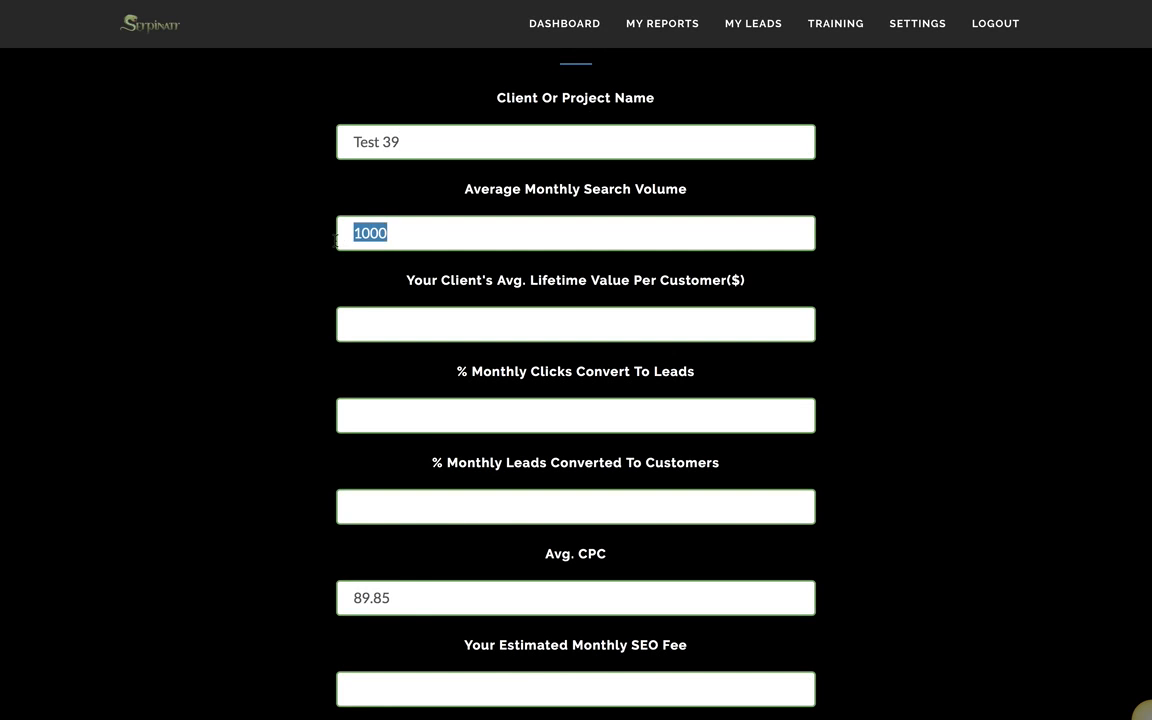
{"action": "left_click_drag", "start_coordinate": [355, 598], "coordinate": [392, 598]}
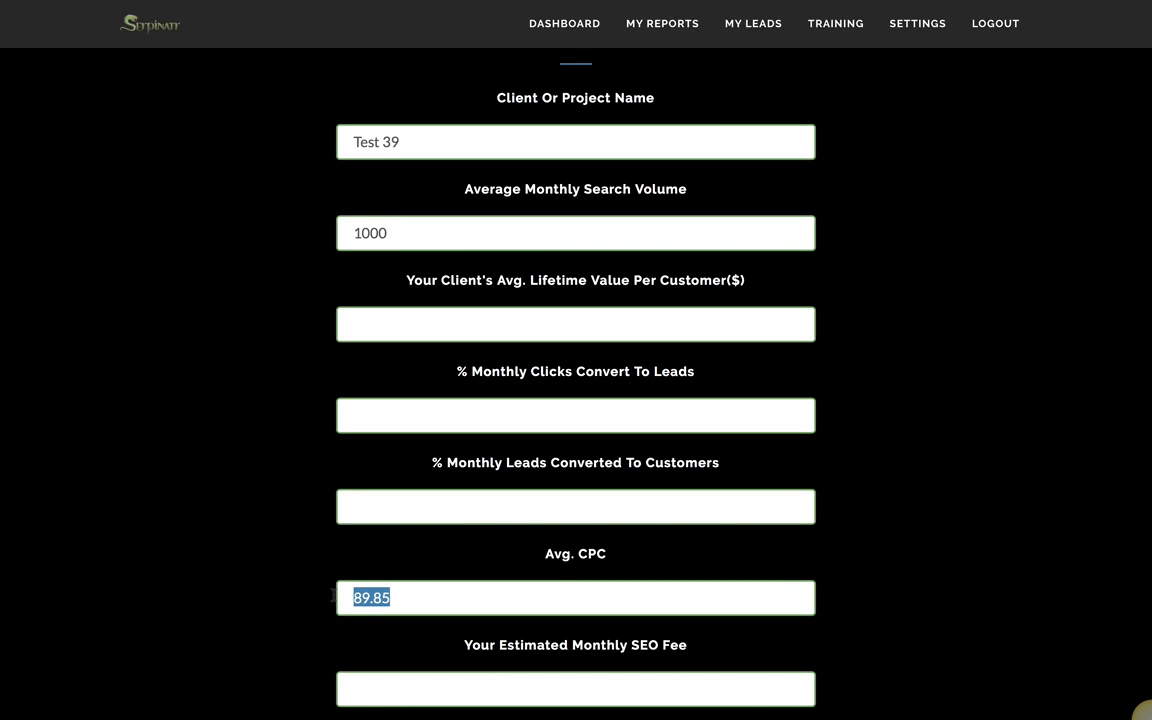
{"action": "left_click", "coordinate": [476, 233]}
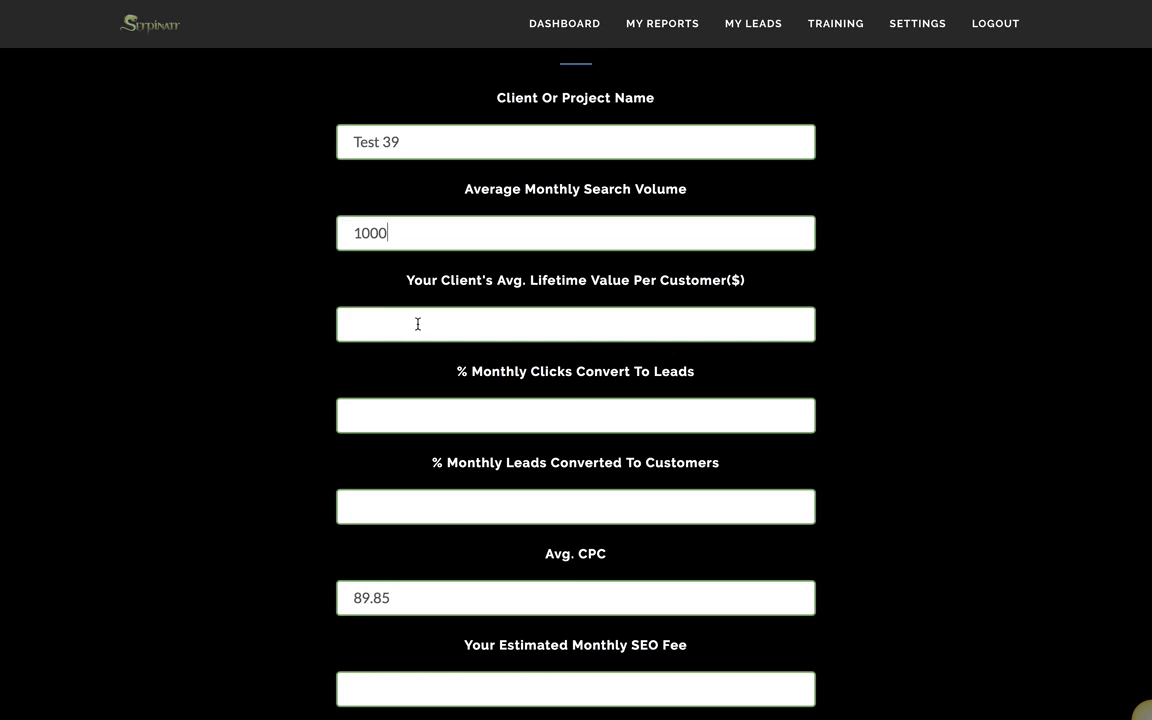
Step: Enter lifetime value 50000, 20% clicks-to-leads and 25% leads-to-customers
{"action": "left_click", "coordinate": [615, 327]}
{"action": "type", "text": "50000"}
{"action": "left_click", "coordinate": [432, 411]}
{"action": "type", "text": "20"}
{"action": "left_click", "coordinate": [415, 511]}
{"action": "type", "text": "25"}
Step: Set a 3500 monthly SEO fee and choose the 'Call Me Now' call to action with phone number
{"action": "scroll", "coordinate": [892, 586], "scroll_direction": "down", "scroll_amount": 3}
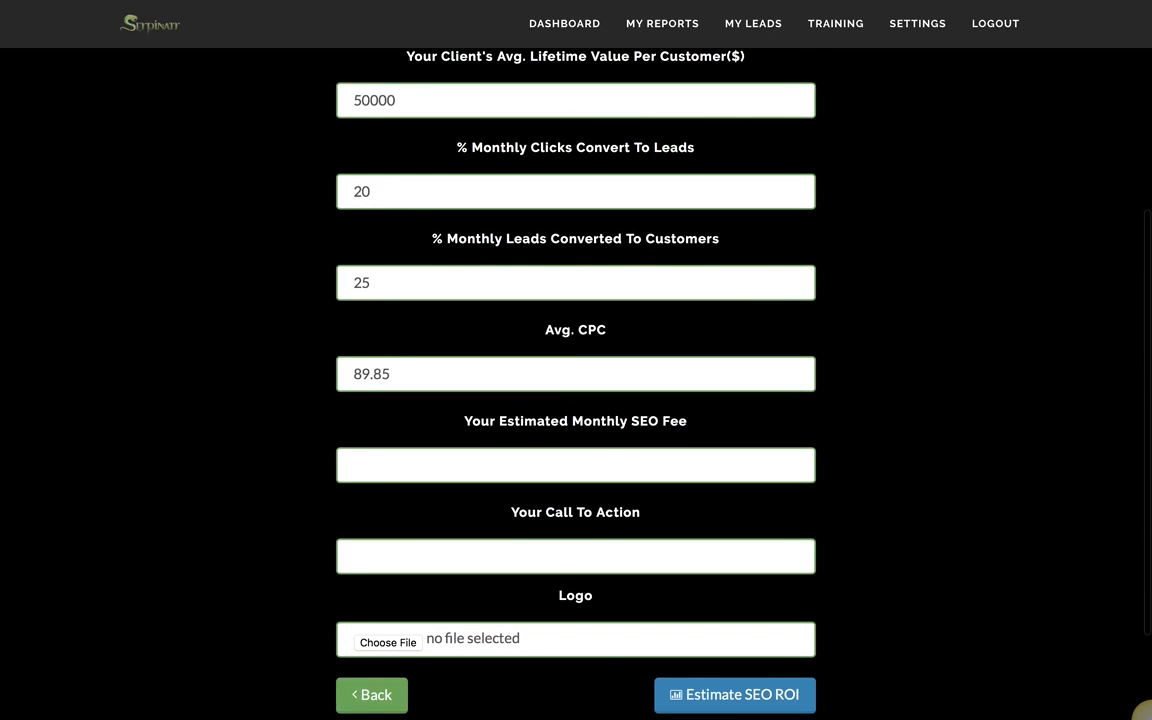
{"action": "left_click", "coordinate": [435, 463]}
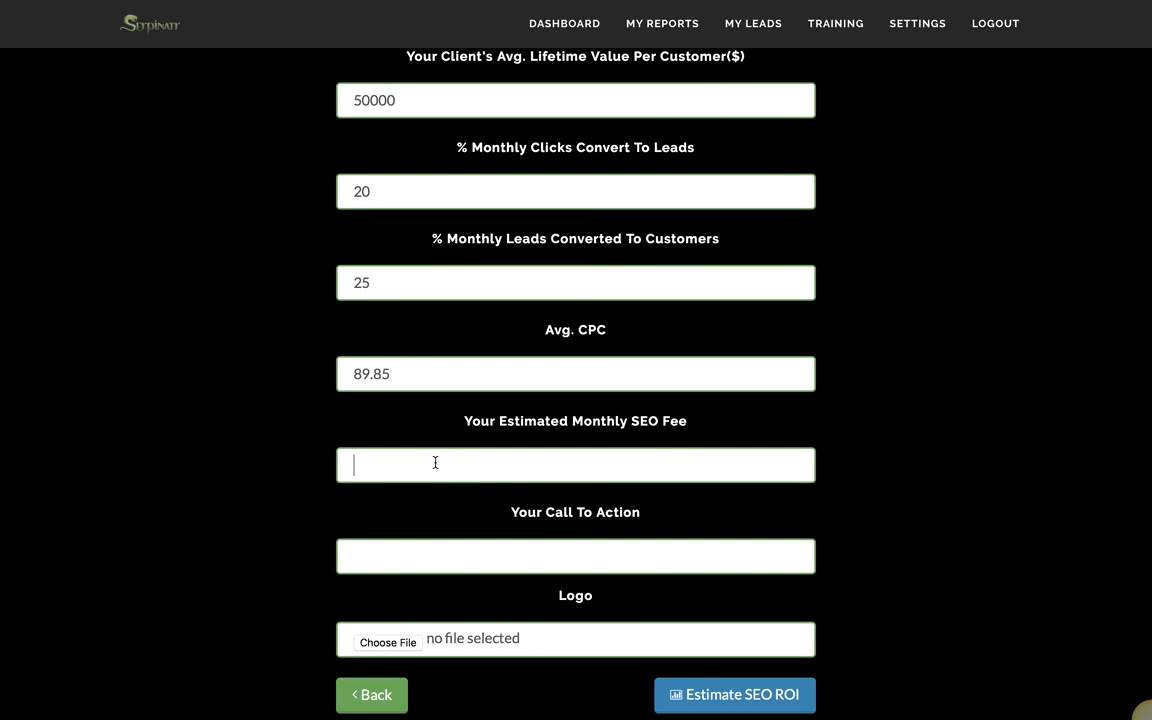
{"action": "type", "text": "3500"}
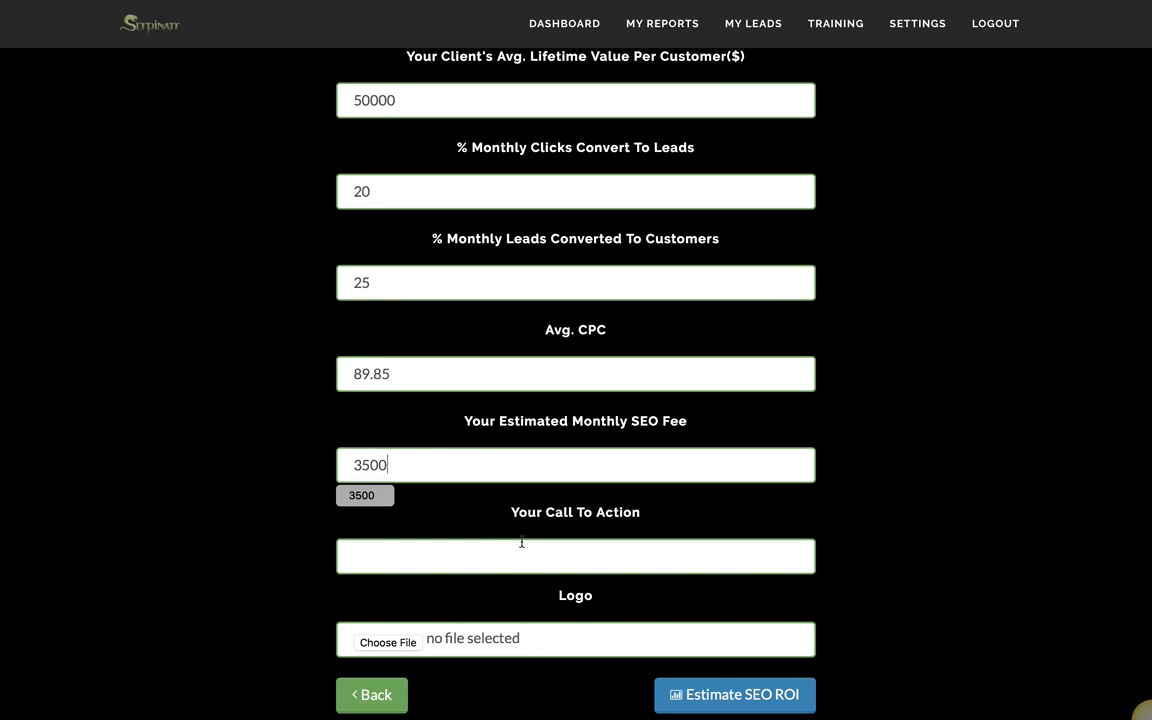
{"action": "left_click", "coordinate": [525, 556]}
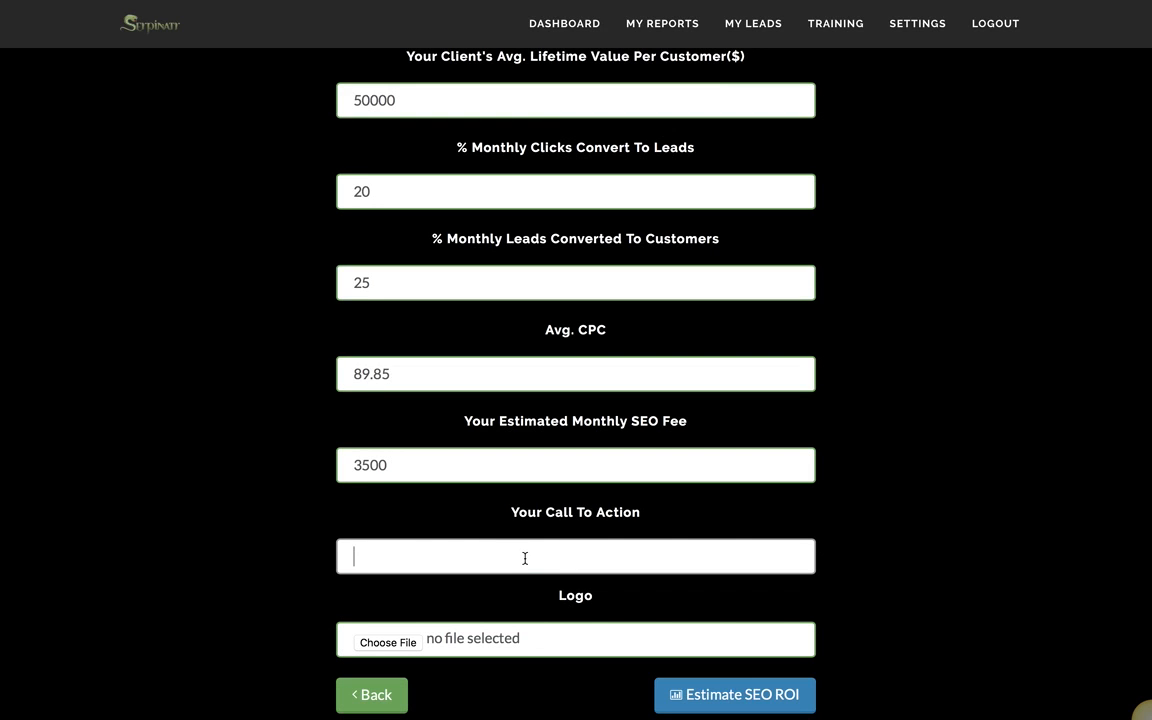
{"action": "type", "text": "Call Me Now At 555"}
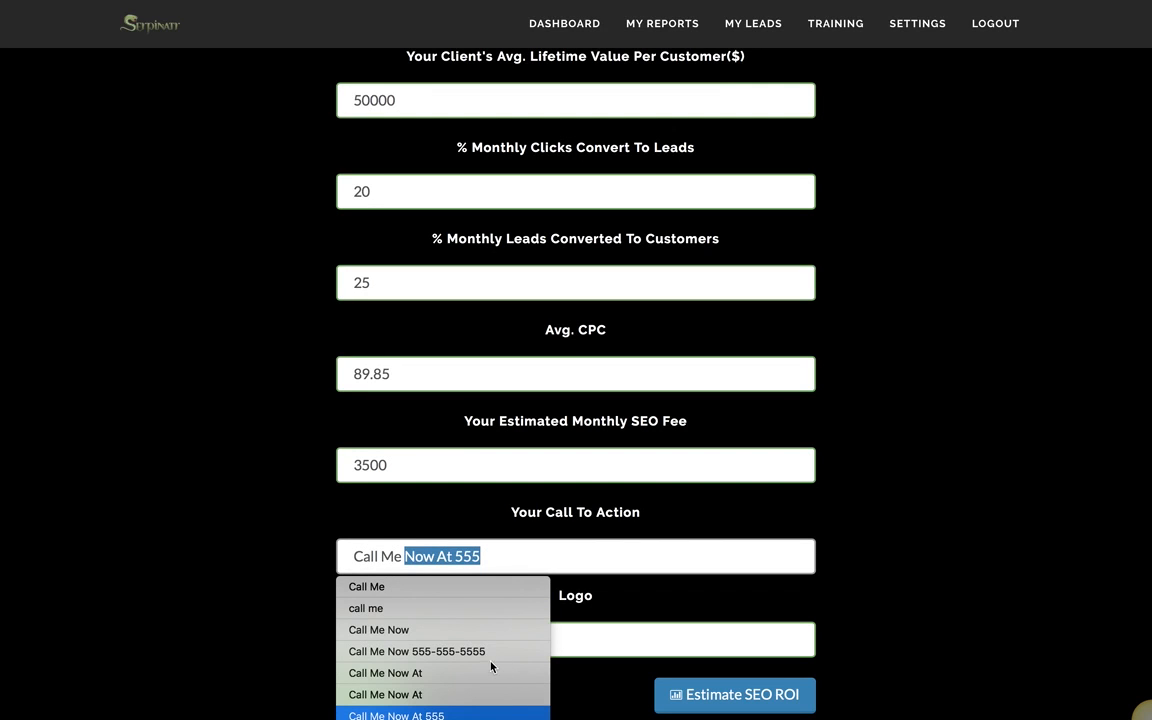
{"action": "key", "text": "Return"}
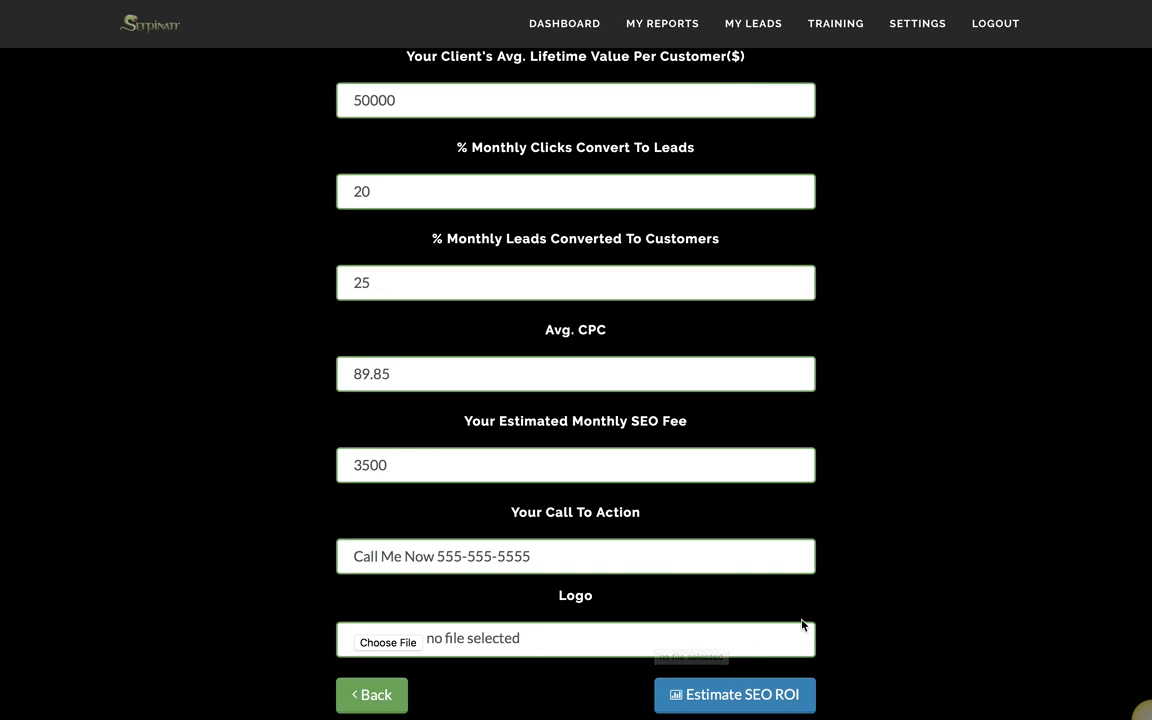
Step: Run the estimate to show results, including 21685.71% estimated ROI per fee
{"action": "left_click", "coordinate": [717, 697]}
{"action": "scroll", "coordinate": [1067, 288], "scroll_direction": "down", "scroll_amount": 1}
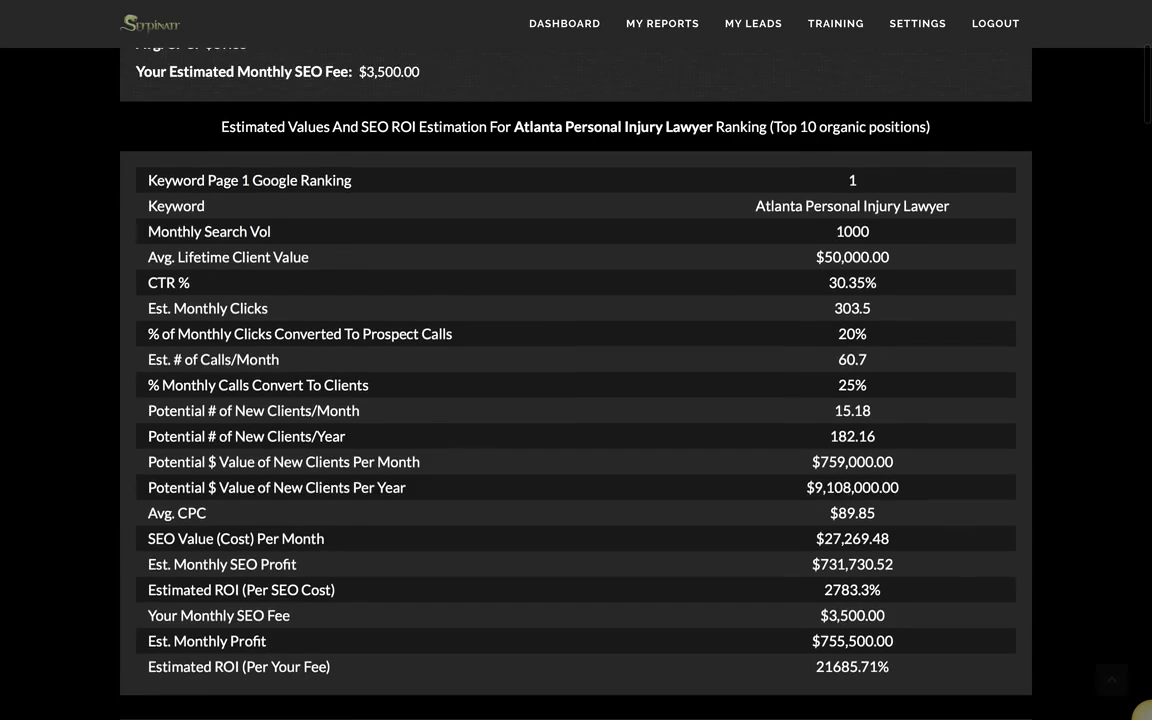
{"action": "scroll", "coordinate": [1067, 288], "scroll_direction": "down", "scroll_amount": 1}
{"action": "mouse_move", "coordinate": [1148, 101]}
{"action": "left_mouse_down"}
{"action": "mouse_move", "coordinate": [1150, 700]}
{"action": "mouse_move", "coordinate": [1129, 72]}
{"action": "mouse_move", "coordinate": [1136, 97]}
{"action": "left_mouse_up"}
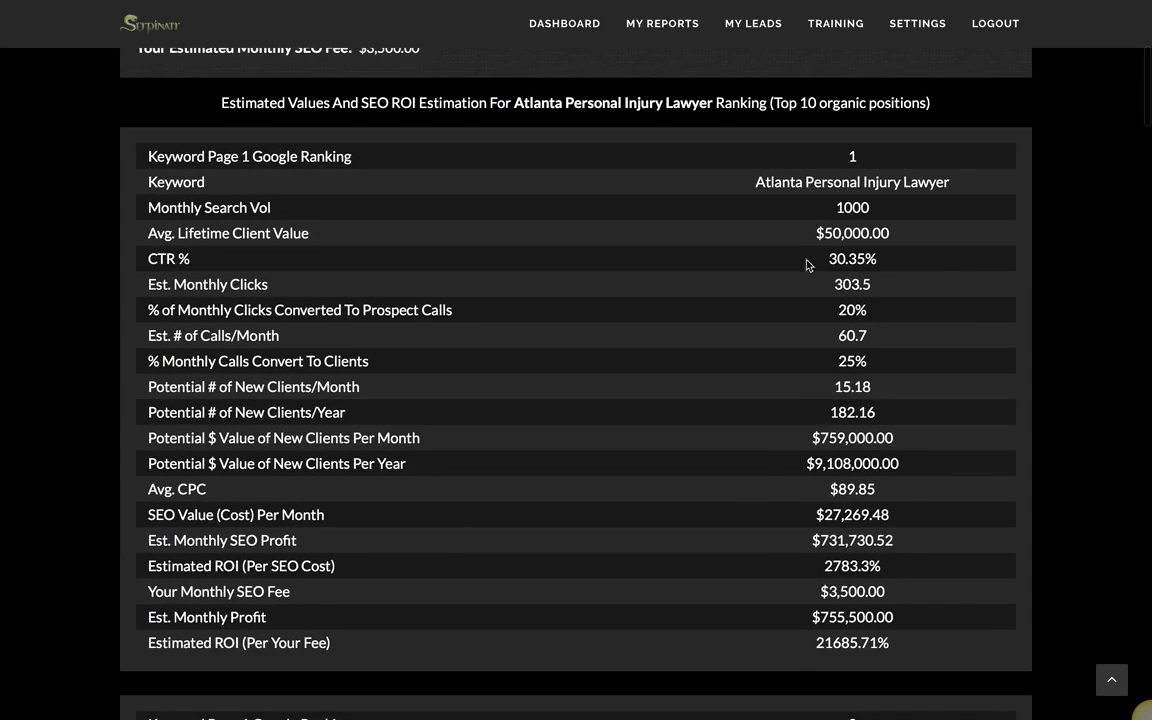
{"action": "left_click_drag", "start_coordinate": [793, 653], "coordinate": [893, 640]}
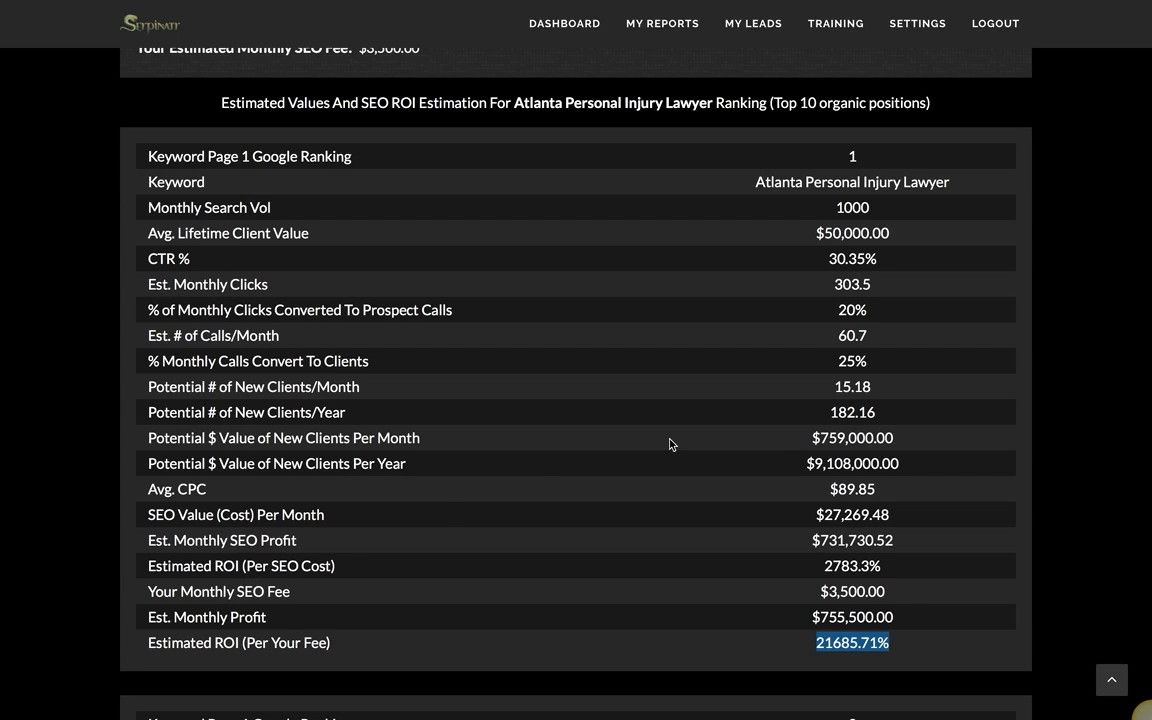
{"action": "left_click", "coordinate": [826, 482]}
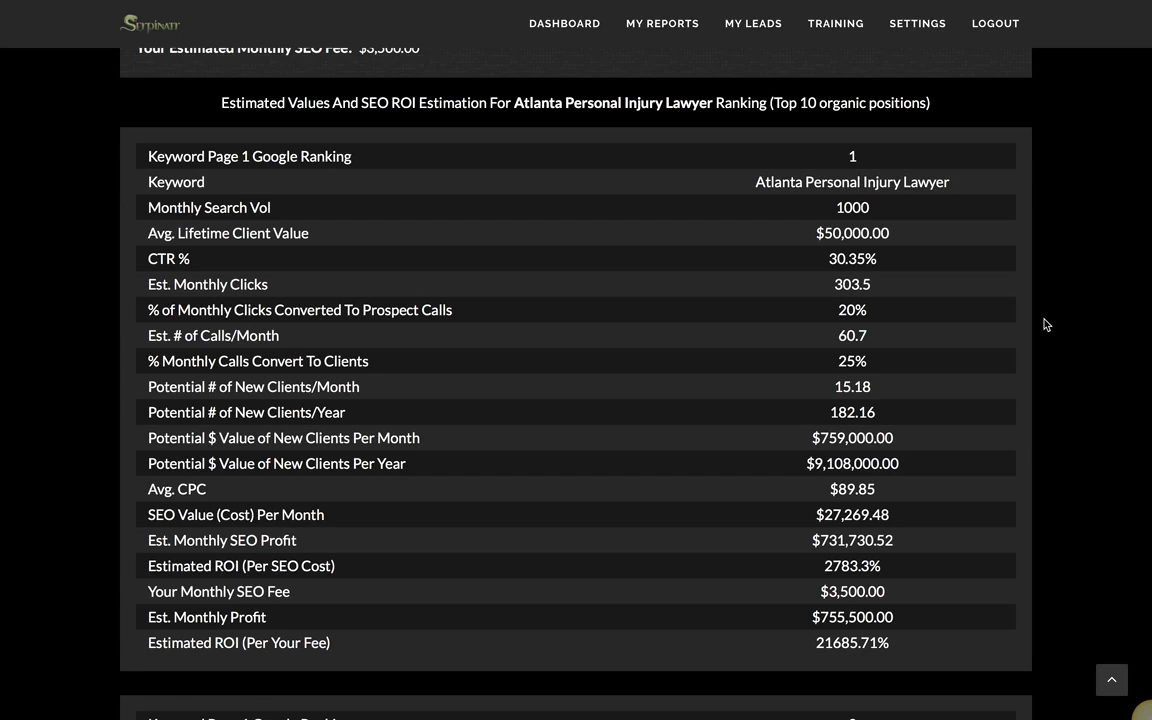
{"action": "scroll", "coordinate": [1045, 324], "scroll_direction": "down", "scroll_amount": 1}
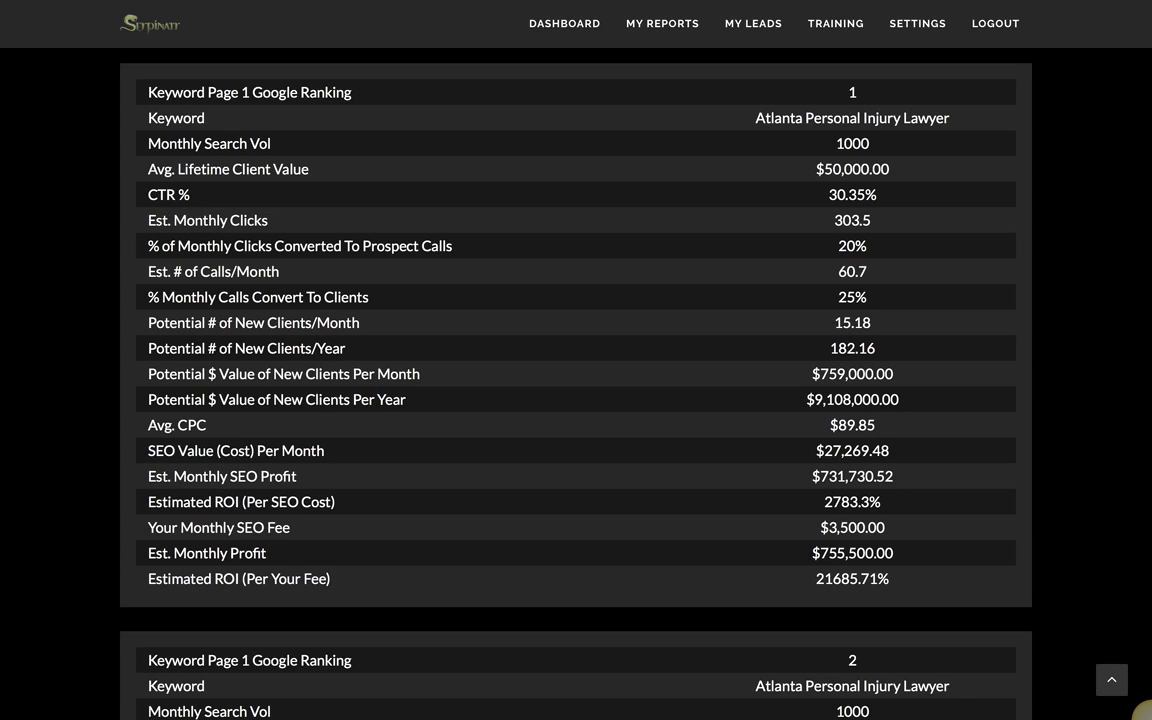
Step: Scroll to the rank-10 table showing $24,500.00 monthly profit and 800% ROI per fee
{"action": "scroll", "coordinate": [1122, 129], "scroll_direction": "down", "scroll_amount": 2}
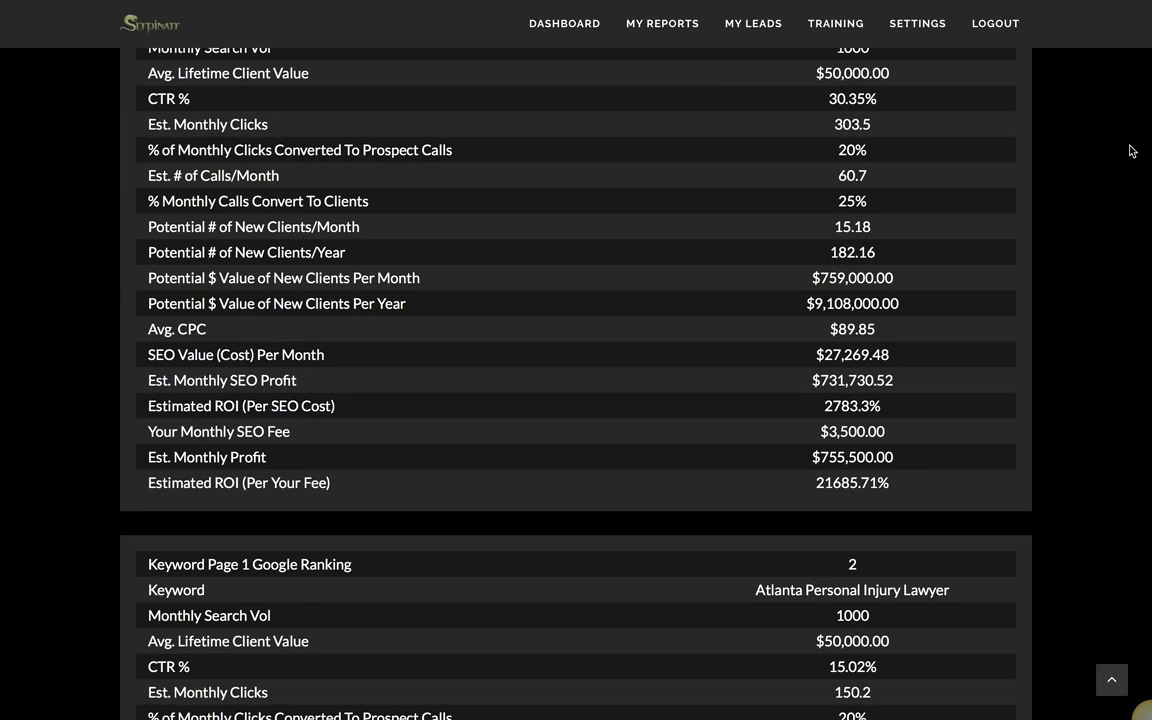
{"action": "scroll", "coordinate": [1147, 128], "scroll_direction": "down", "scroll_amount": 2}
{"action": "left_click_drag", "start_coordinate": [1148, 130], "coordinate": [1149, 661]}
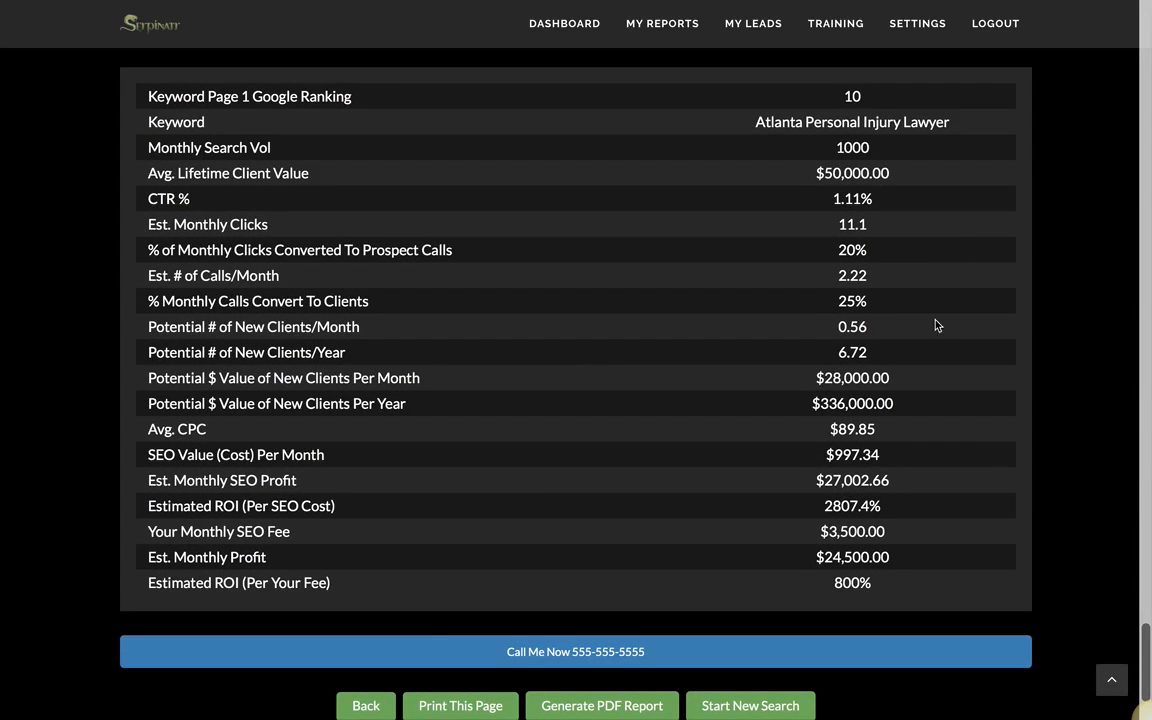
{"action": "left_click_drag", "start_coordinate": [834, 583], "coordinate": [890, 582]}
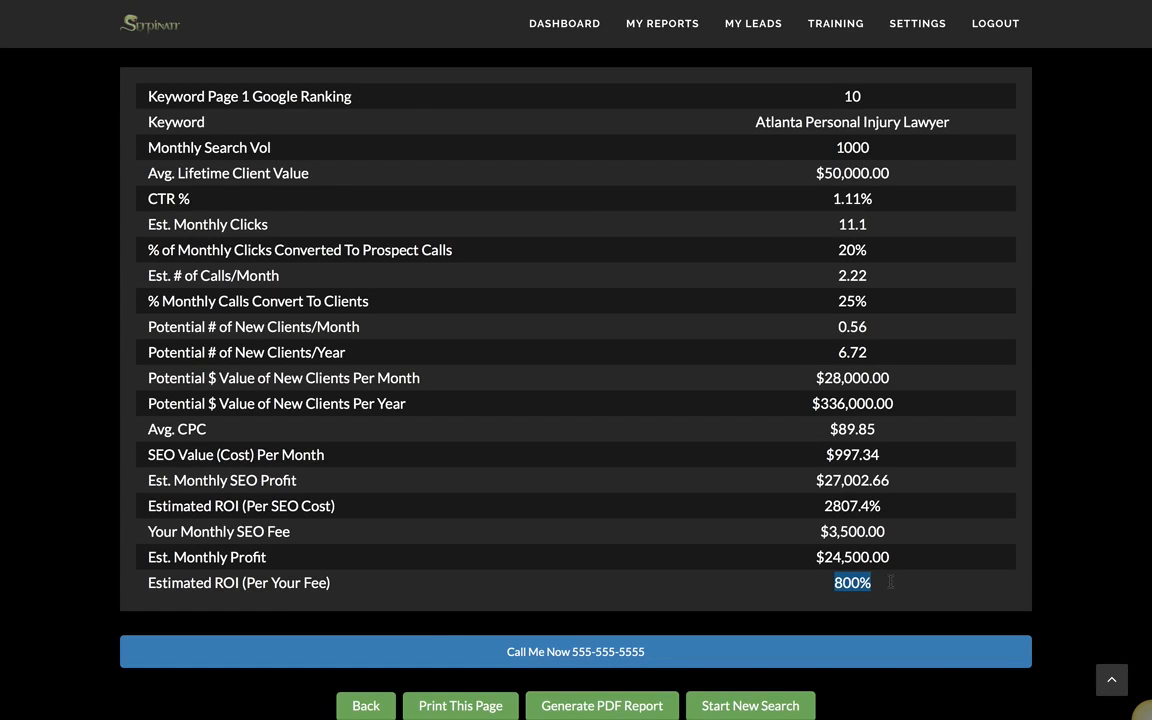
{"action": "left_click_drag", "start_coordinate": [832, 199], "coordinate": [875, 199]}
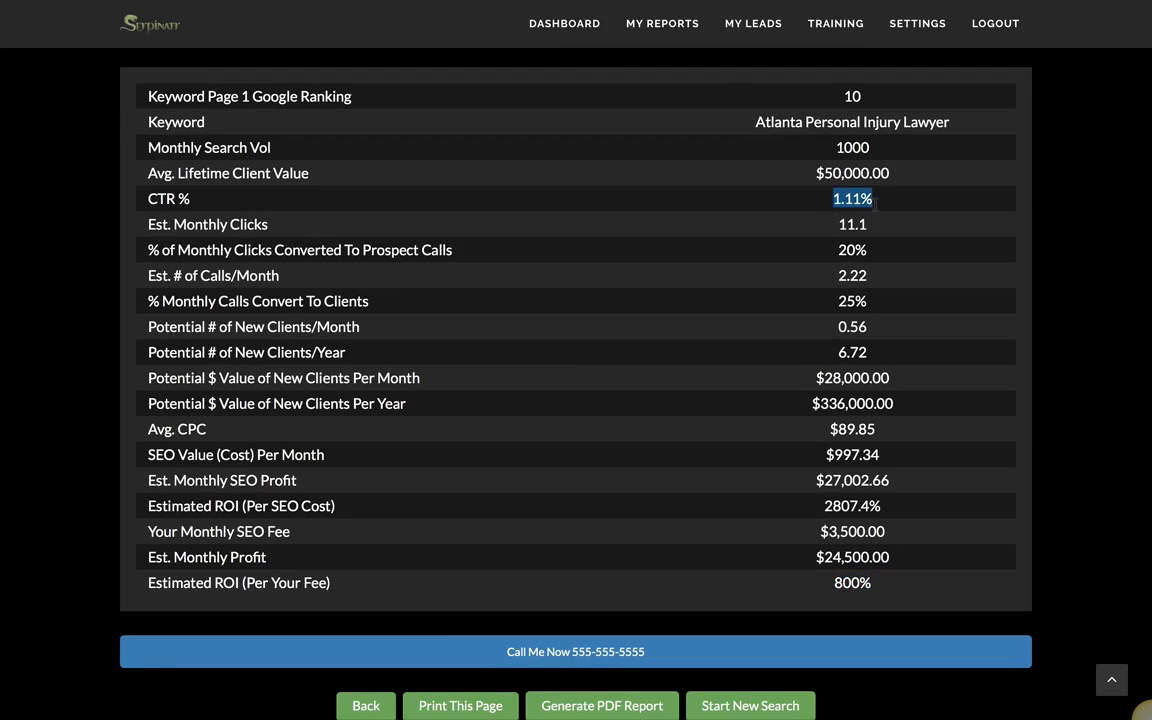
{"action": "left_click_drag", "start_coordinate": [838, 352], "coordinate": [885, 350]}
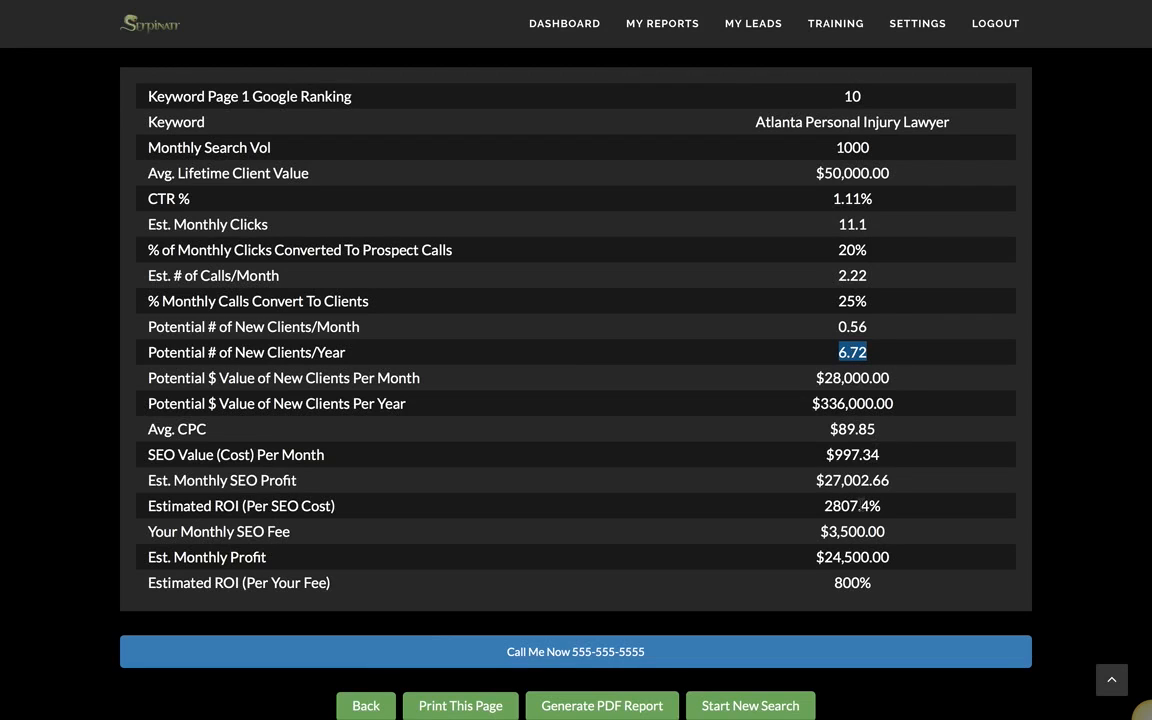
{"action": "left_click_drag", "start_coordinate": [829, 531], "coordinate": [887, 533]}
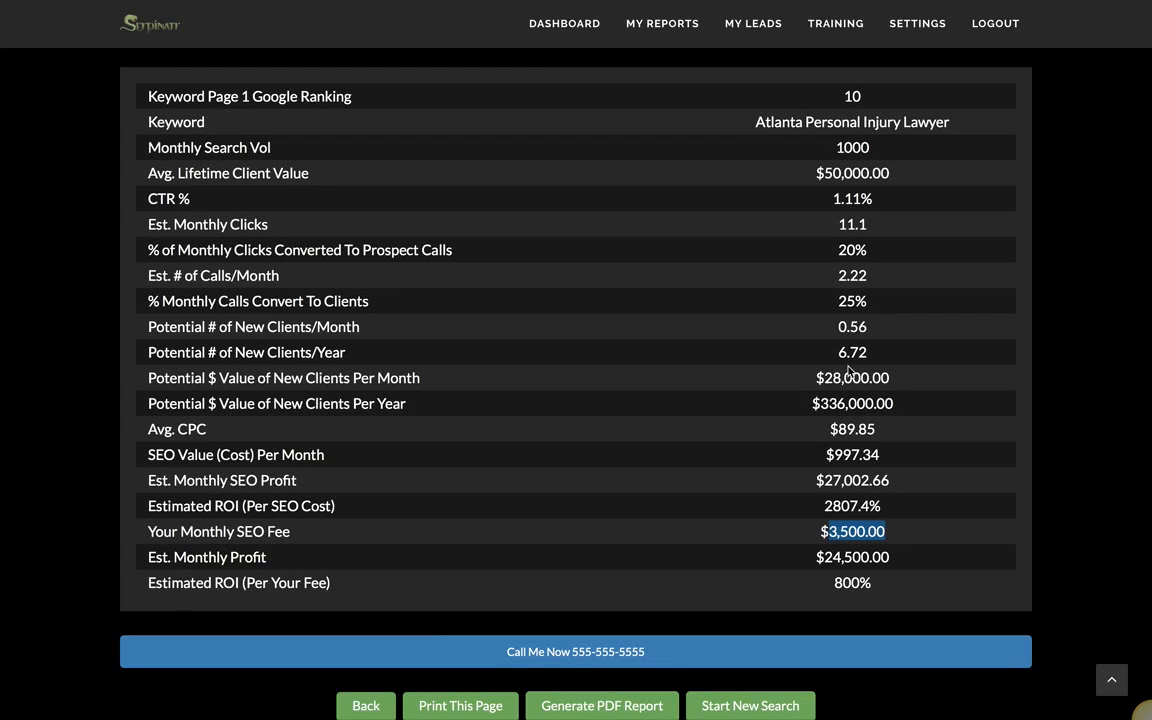
{"action": "left_click", "coordinate": [1035, 514]}
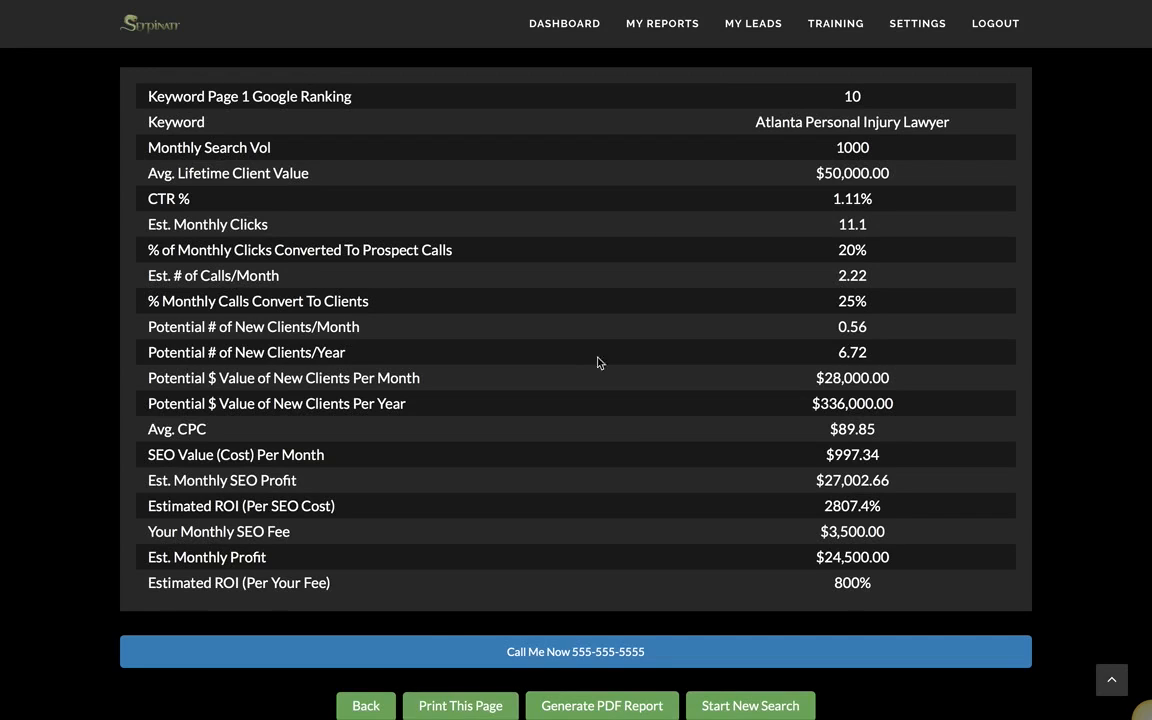
Step: Generate the PDF report for Test 39 and scroll down to its #1 Organic Ranking table
{"action": "left_click", "coordinate": [631, 709]}
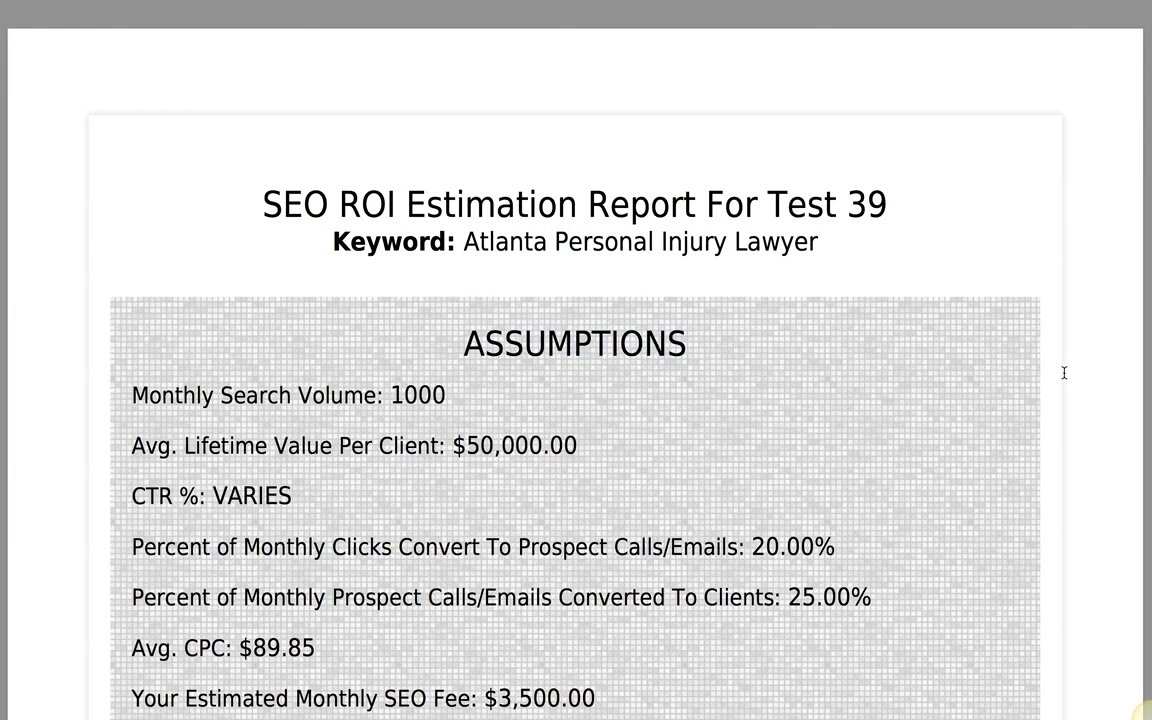
{"action": "scroll", "coordinate": [1064, 373], "scroll_direction": "down", "scroll_amount": 1}
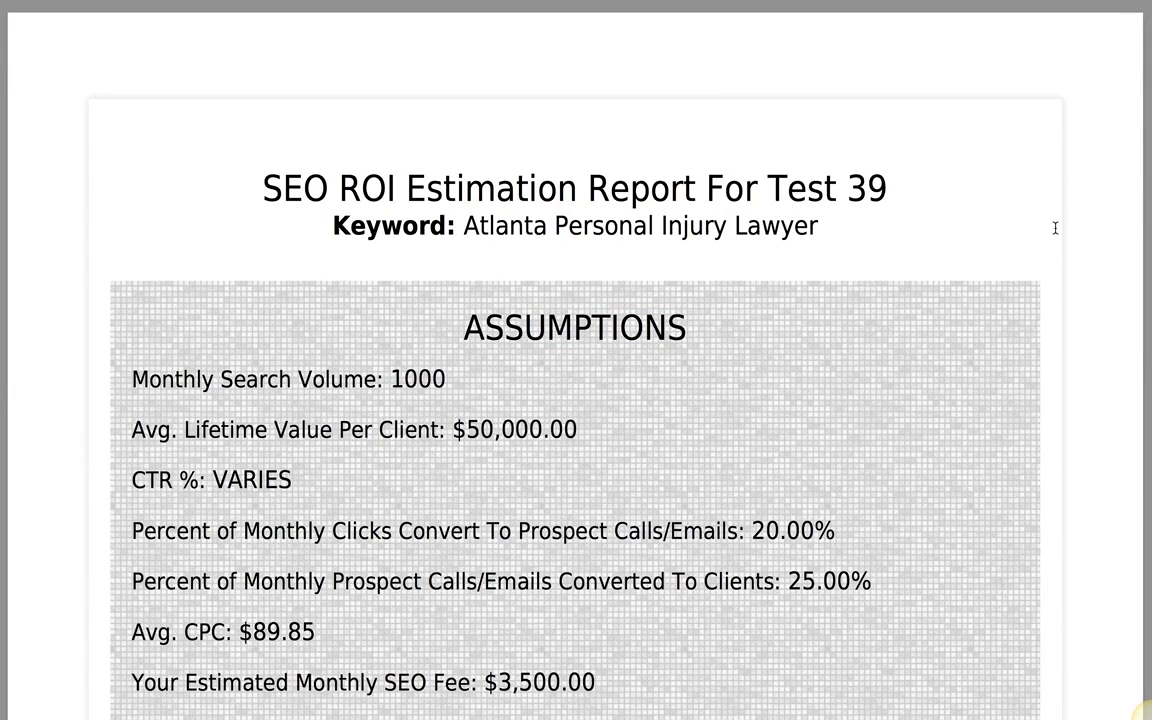
{"action": "scroll", "coordinate": [1057, 226], "scroll_direction": "down", "scroll_amount": 1}
{"action": "scroll", "coordinate": [575, 400], "scroll_direction": "down", "scroll_amount": 1}
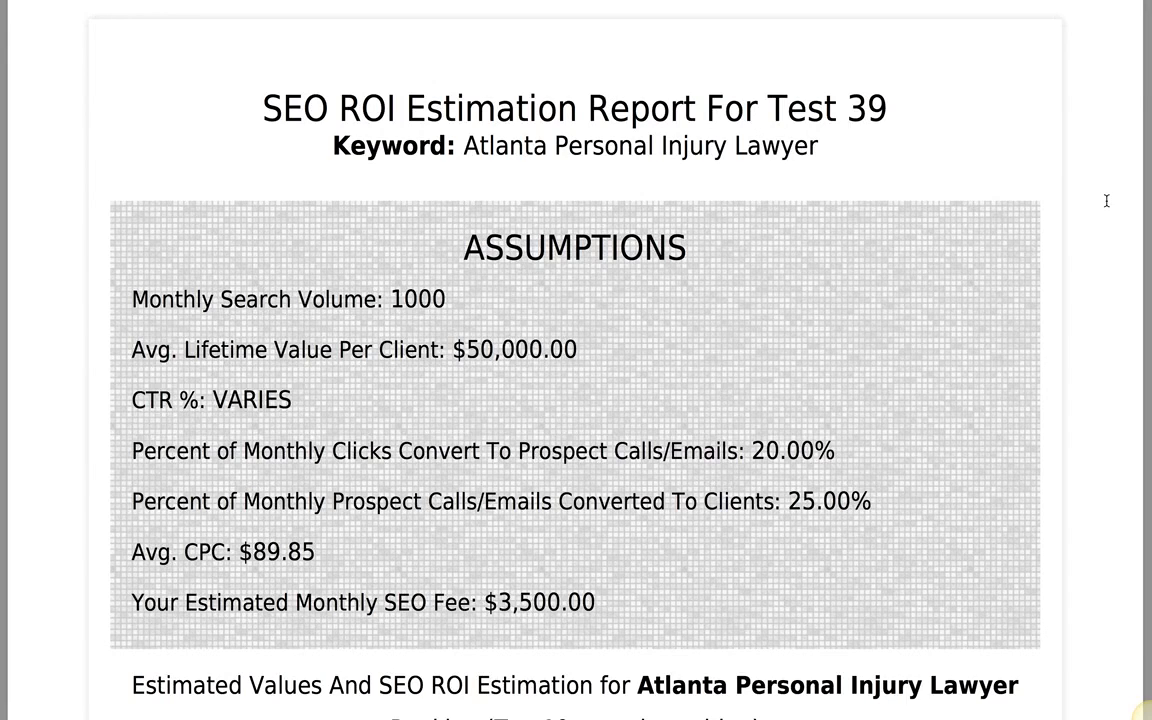
{"action": "scroll", "coordinate": [1107, 201], "scroll_direction": "down", "scroll_amount": 4}
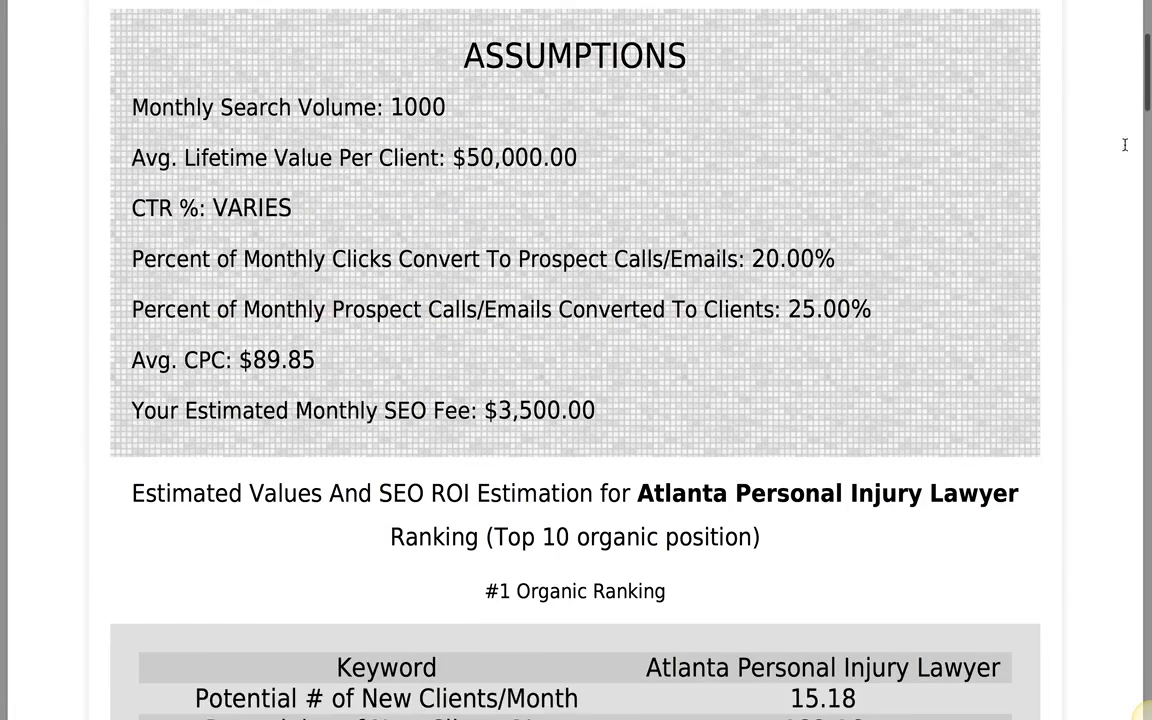
{"action": "scroll", "coordinate": [1112, 176], "scroll_direction": "down", "scroll_amount": 5}
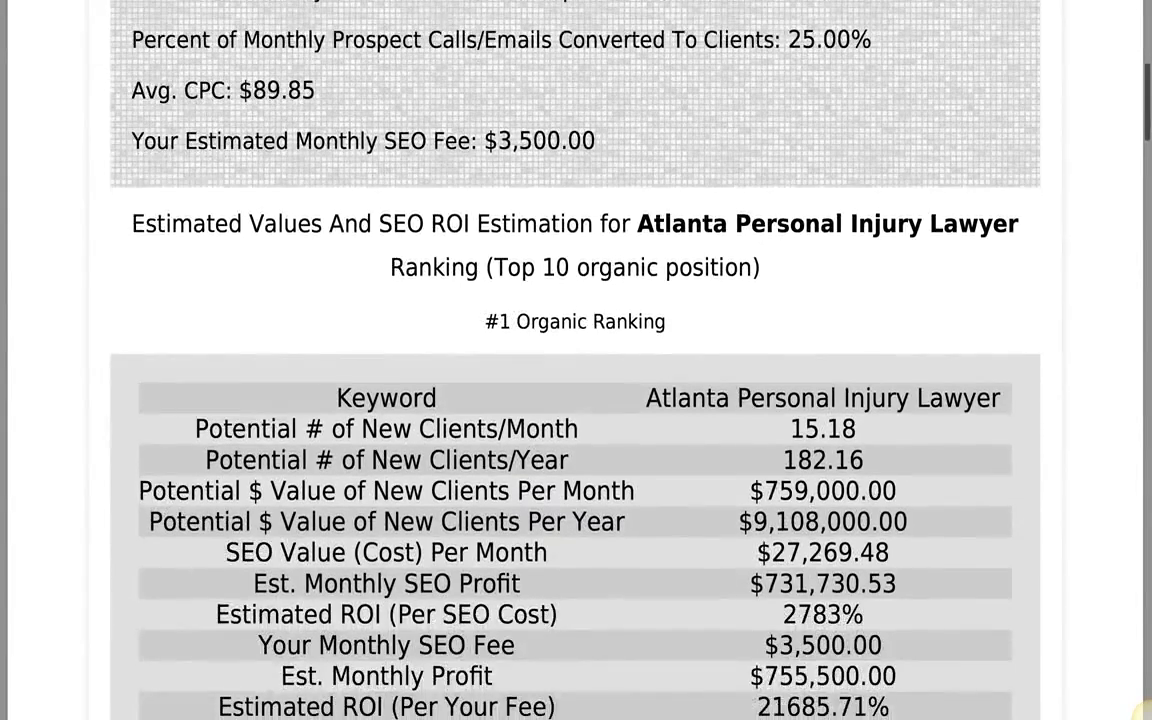
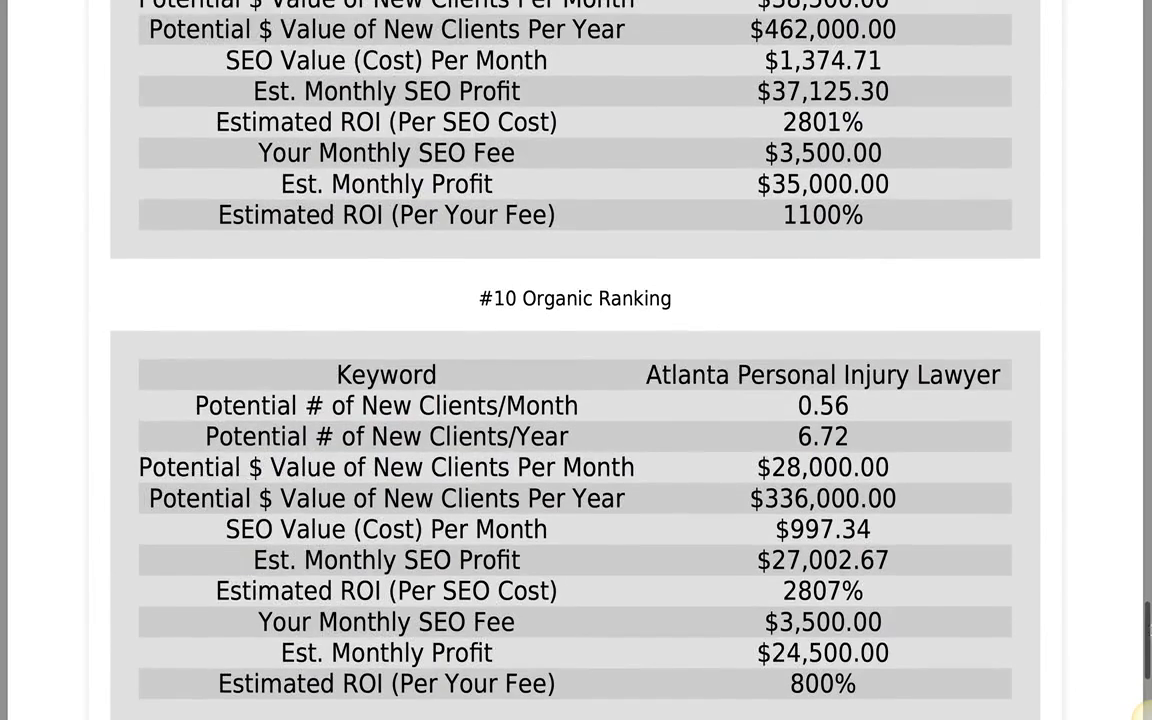
Step: Scroll back to the top of the published Test 39 report and close its tab
{"action": "left_click_drag", "start_coordinate": [1149, 630], "coordinate": [1149, 530]}
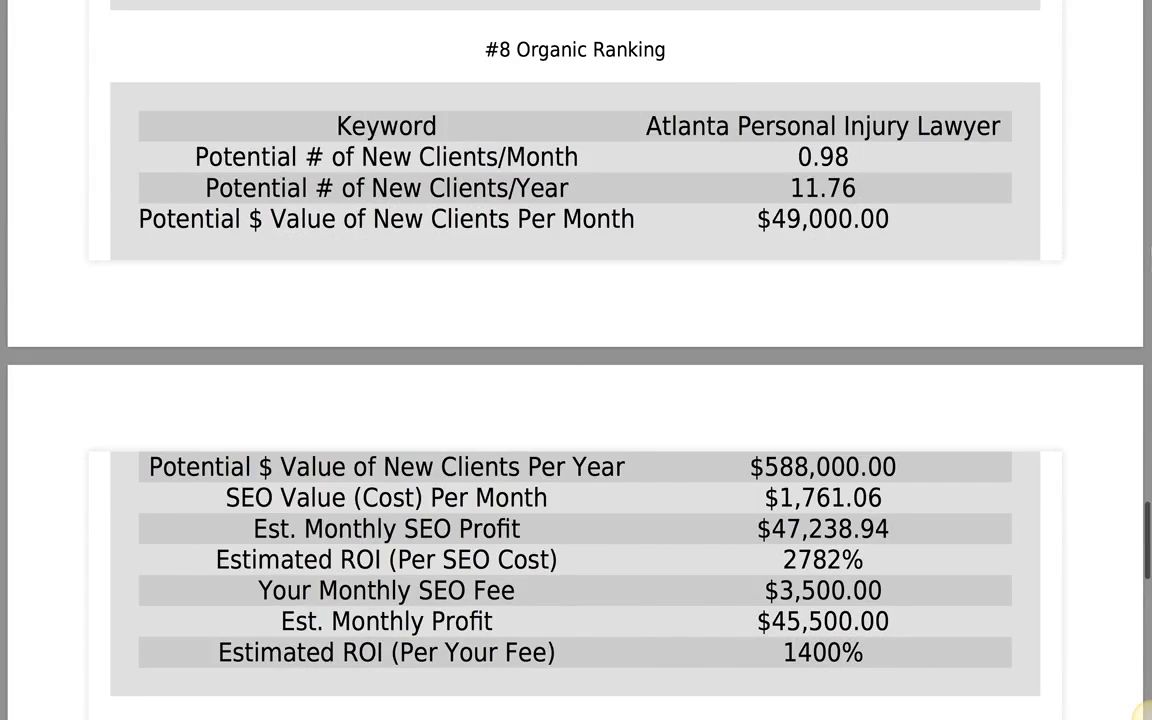
{"action": "left_click", "coordinate": [1148, 35]}
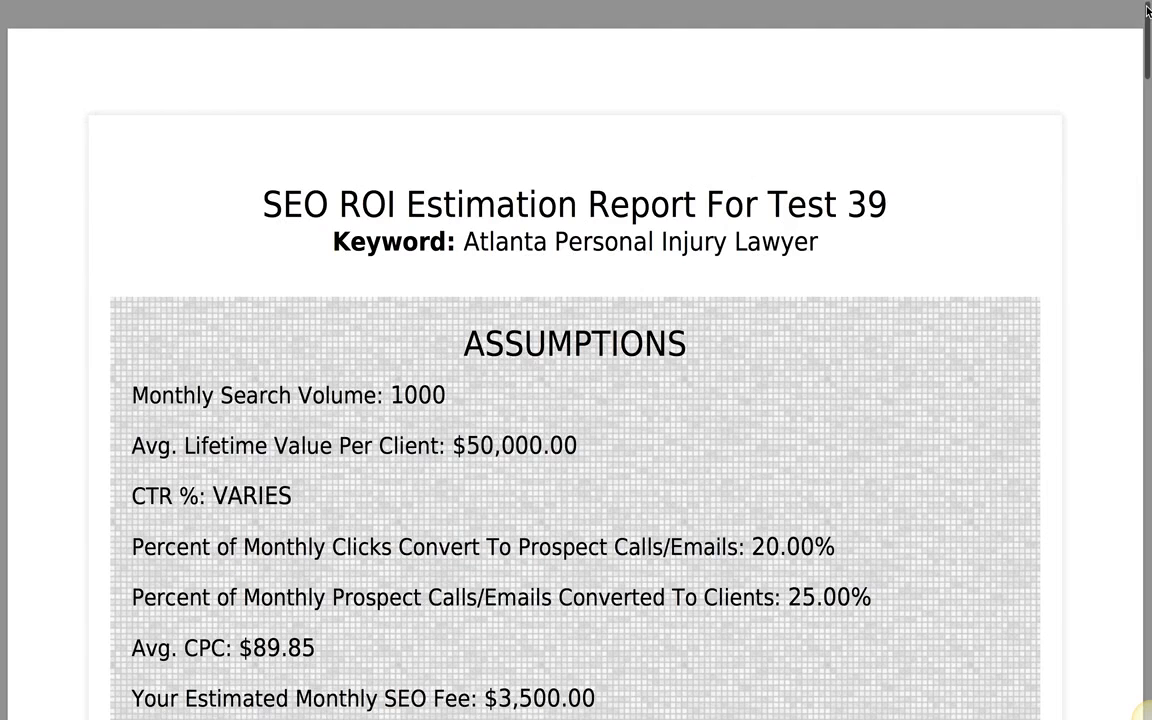
{"action": "mouse_move", "coordinate": [1014, 0]}
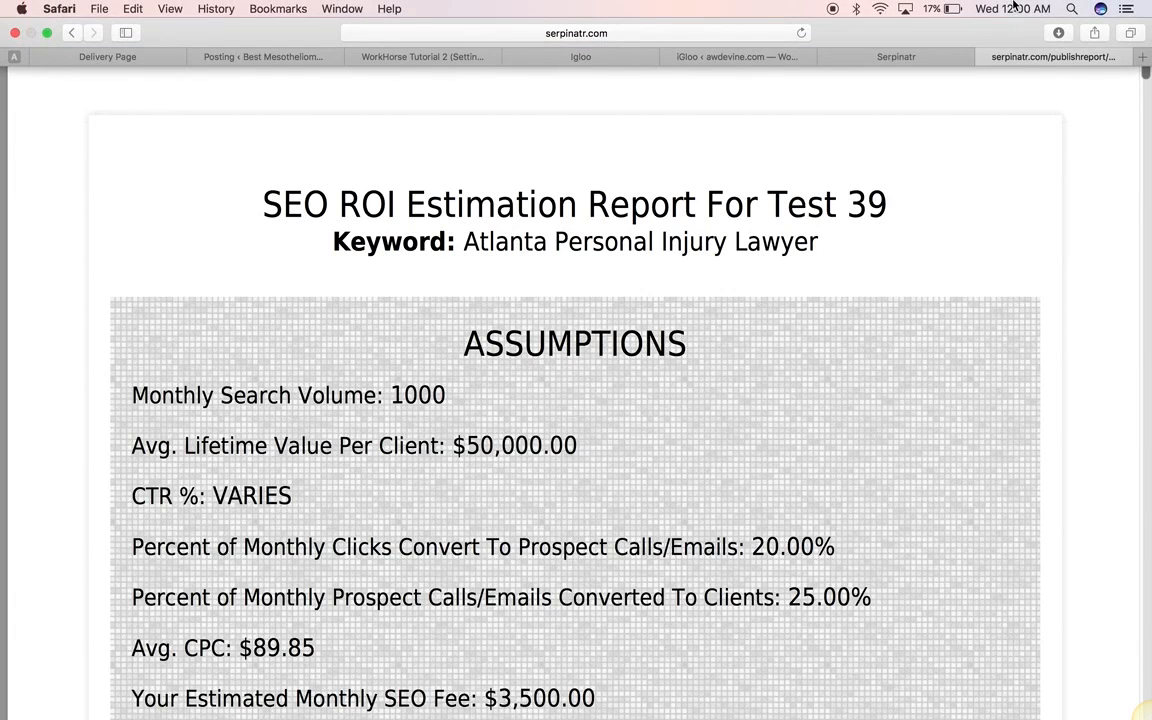
{"action": "left_click", "coordinate": [986, 58]}
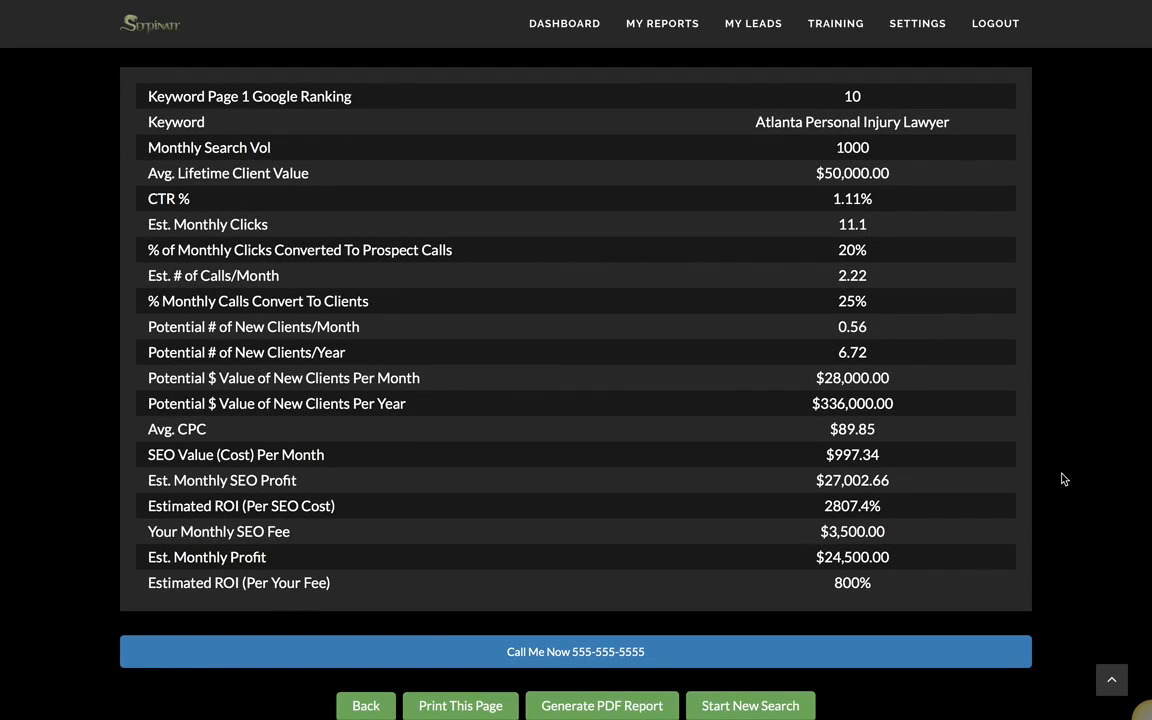
Step: Open My Reports, go to page 2, and scroll to the Test 39 Atlanta Personal Injury Lawyer entry
{"action": "scroll", "coordinate": [1075, 470], "scroll_direction": "up", "scroll_amount": 2}
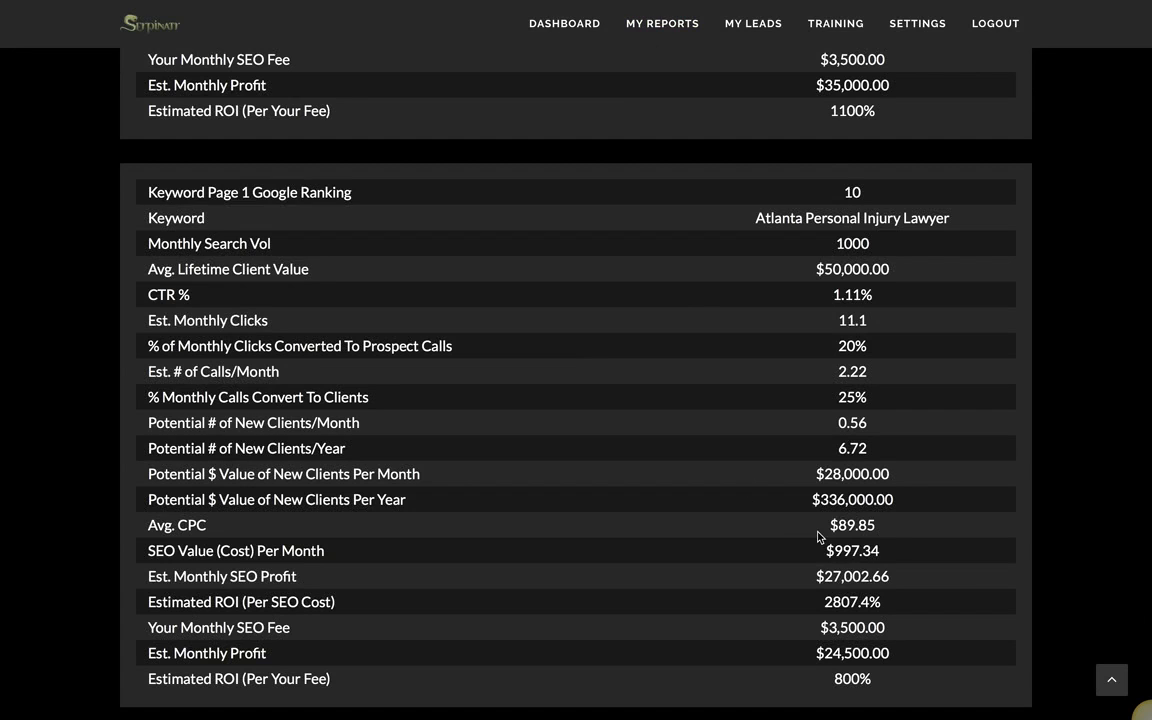
{"action": "left_click", "coordinate": [650, 26]}
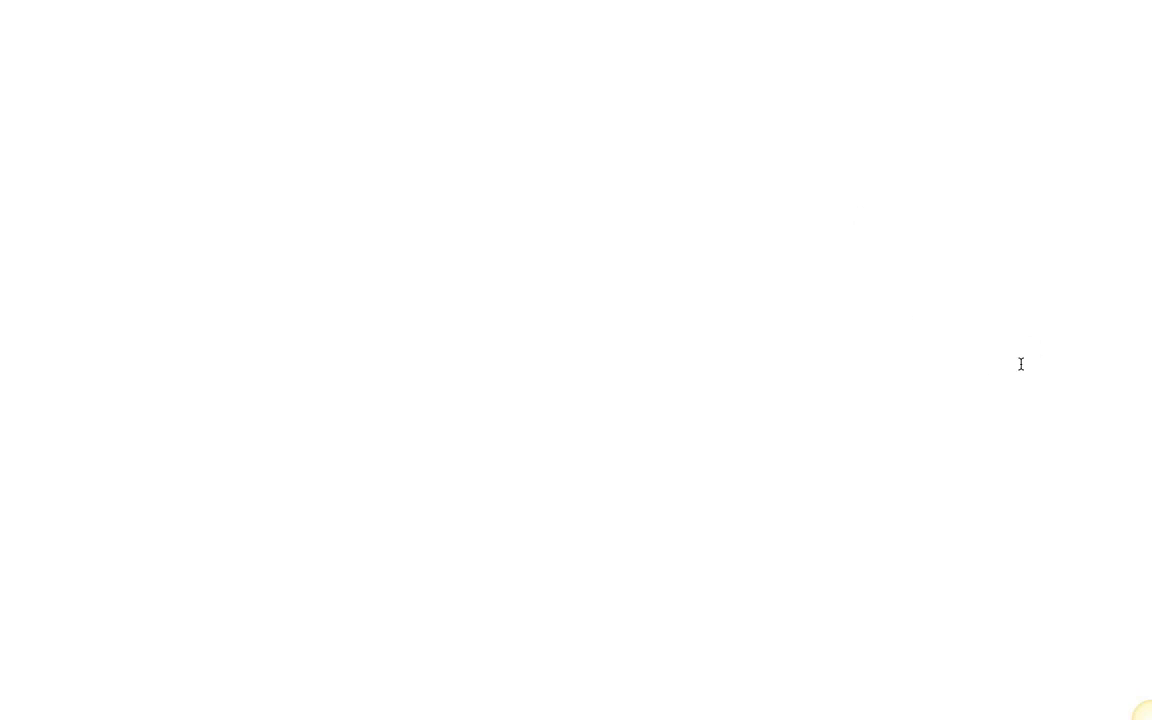
{"action": "scroll", "coordinate": [1110, 303], "scroll_direction": "down", "scroll_amount": 2}
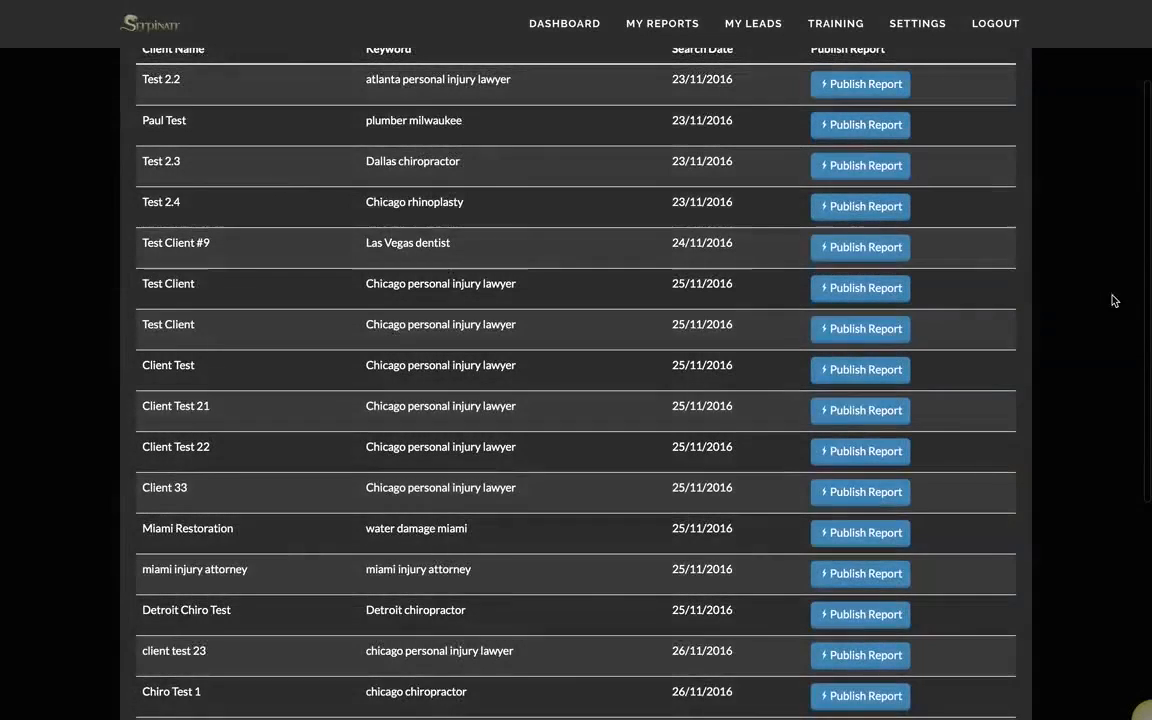
{"action": "scroll", "coordinate": [1140, 300], "scroll_direction": "down", "scroll_amount": 4}
{"action": "left_click", "coordinate": [204, 541]}
{"action": "scroll", "coordinate": [283, 423], "scroll_direction": "down", "scroll_amount": 5}
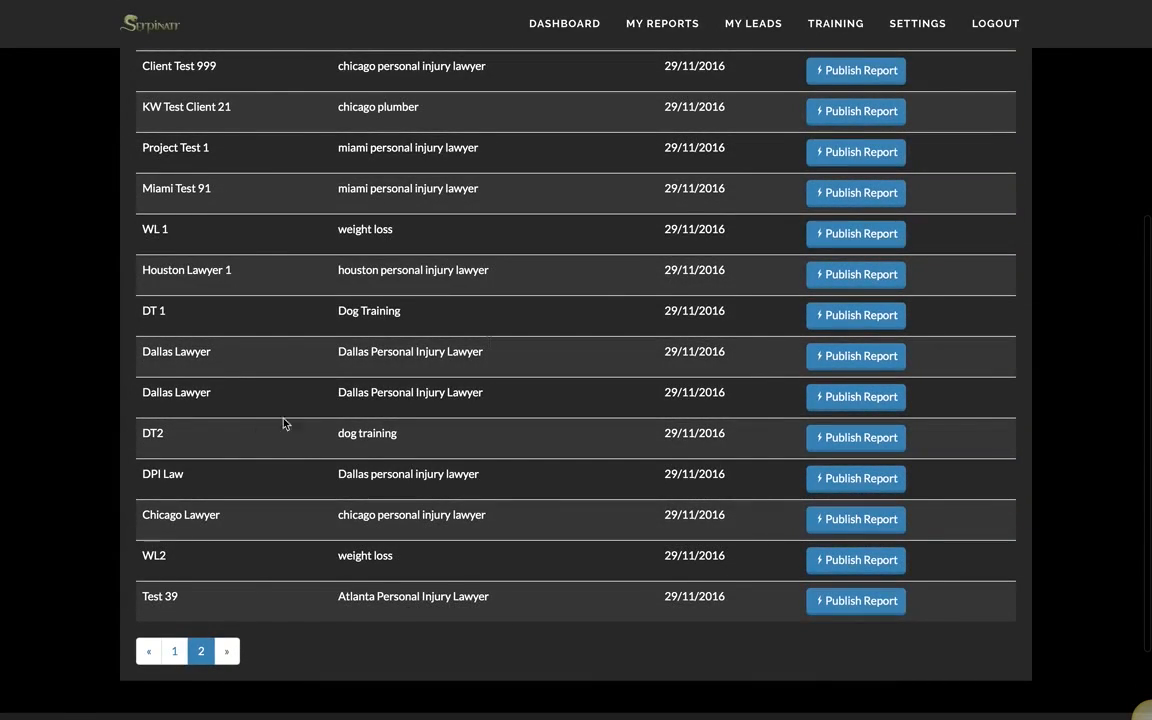
Step: Start publishing Test 39 with data capture collecting visitors' email addresses
{"action": "left_click", "coordinate": [853, 601]}
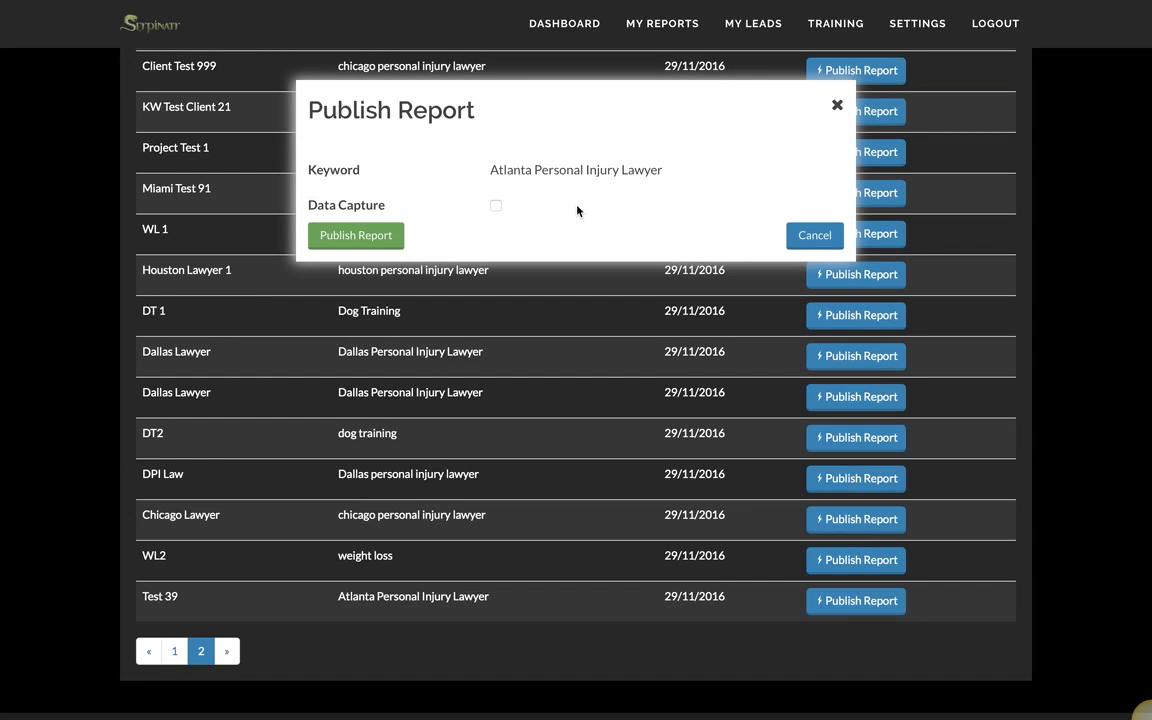
{"action": "left_click", "coordinate": [496, 207]}
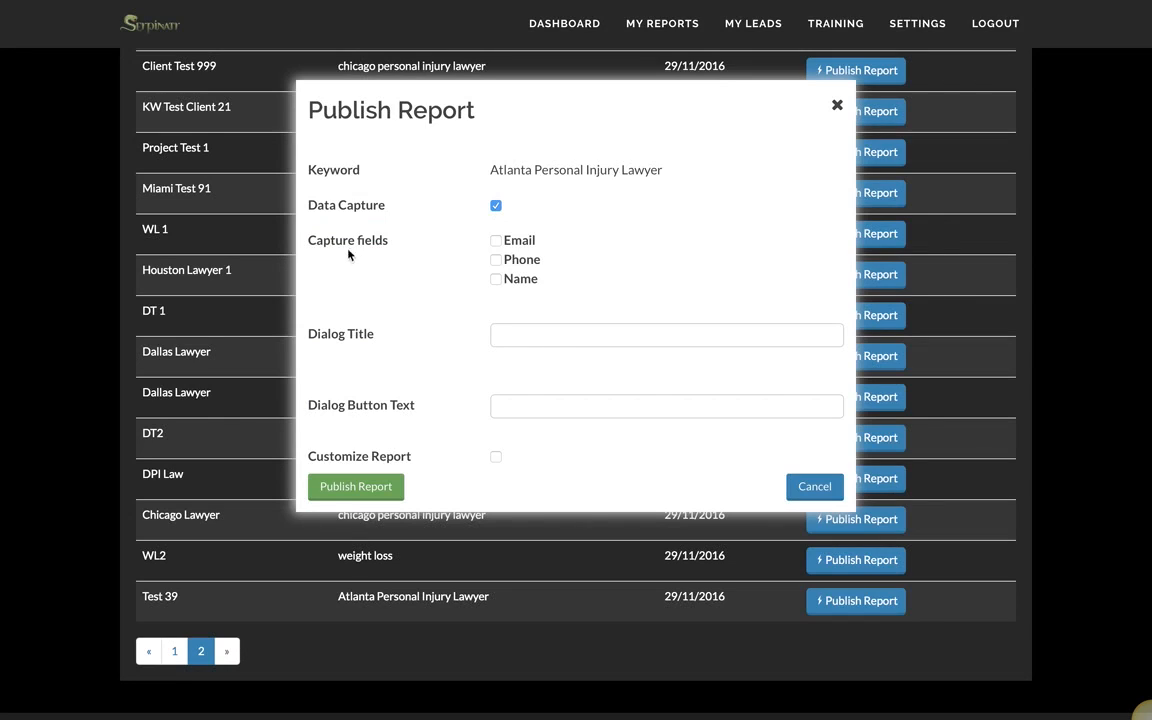
{"action": "left_click", "coordinate": [496, 240]}
Step: Set dialog title 'Get Your FREE Report Now!', button 'Claim Your ROI Evaluation Report Now!', and enable customisation
{"action": "type", "text": "Get Your FREE Report Now!"}
{"action": "left_click", "coordinate": [525, 407]}
{"action": "type", "text": "Claim Your ROI Evaluation Report Now!"}
{"action": "left_click", "coordinate": [667, 448]}
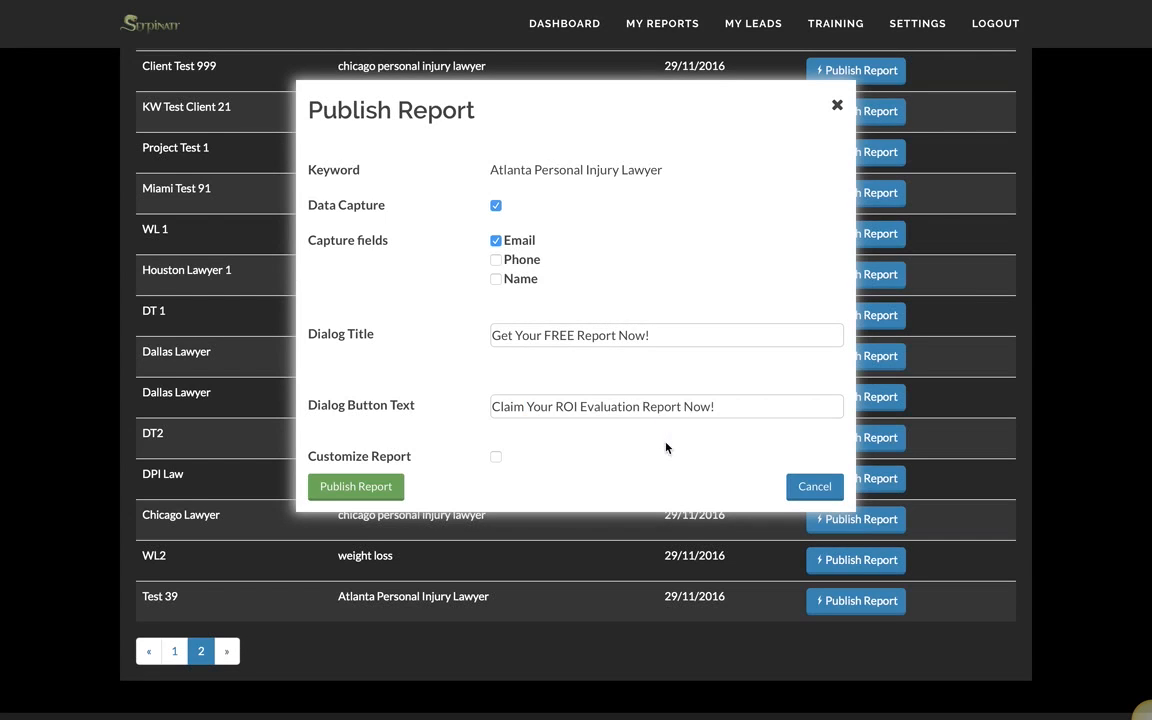
{"action": "left_click", "coordinate": [496, 458]}
Step: Enter 'Your Buiz Name' as the company name
{"action": "scroll", "coordinate": [625, 453], "scroll_direction": "down", "scroll_amount": 3}
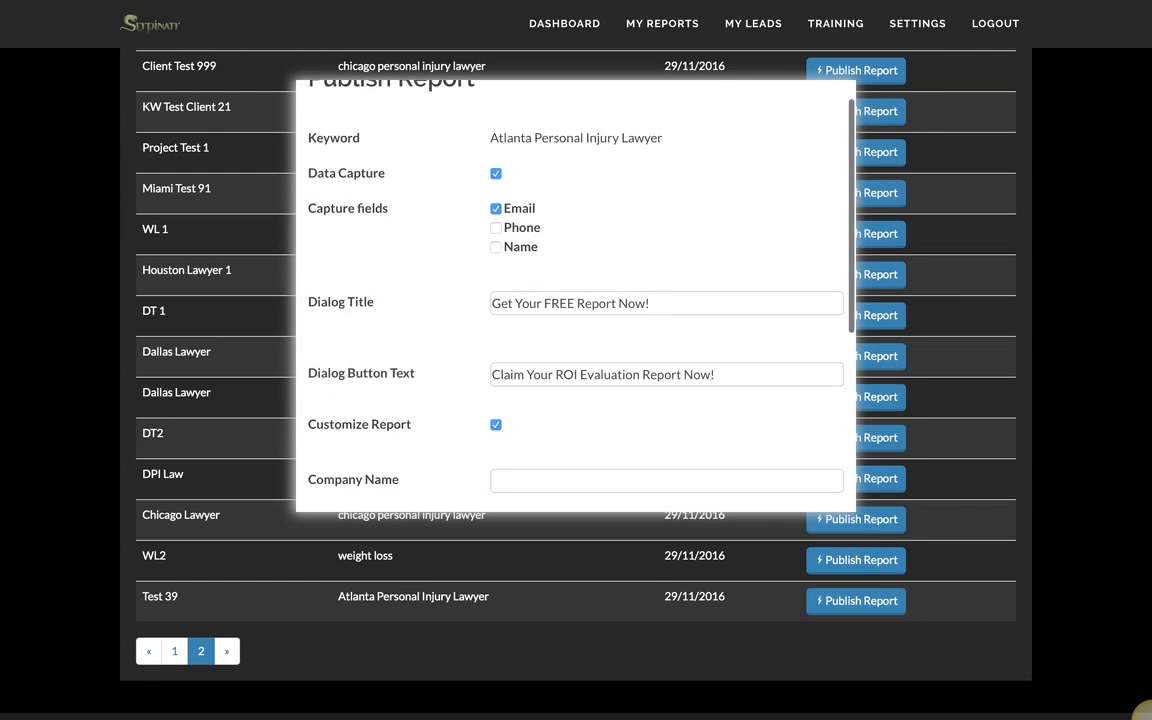
{"action": "scroll", "coordinate": [575, 300], "scroll_direction": "down", "scroll_amount": 2}
{"action": "left_click", "coordinate": [511, 286]}
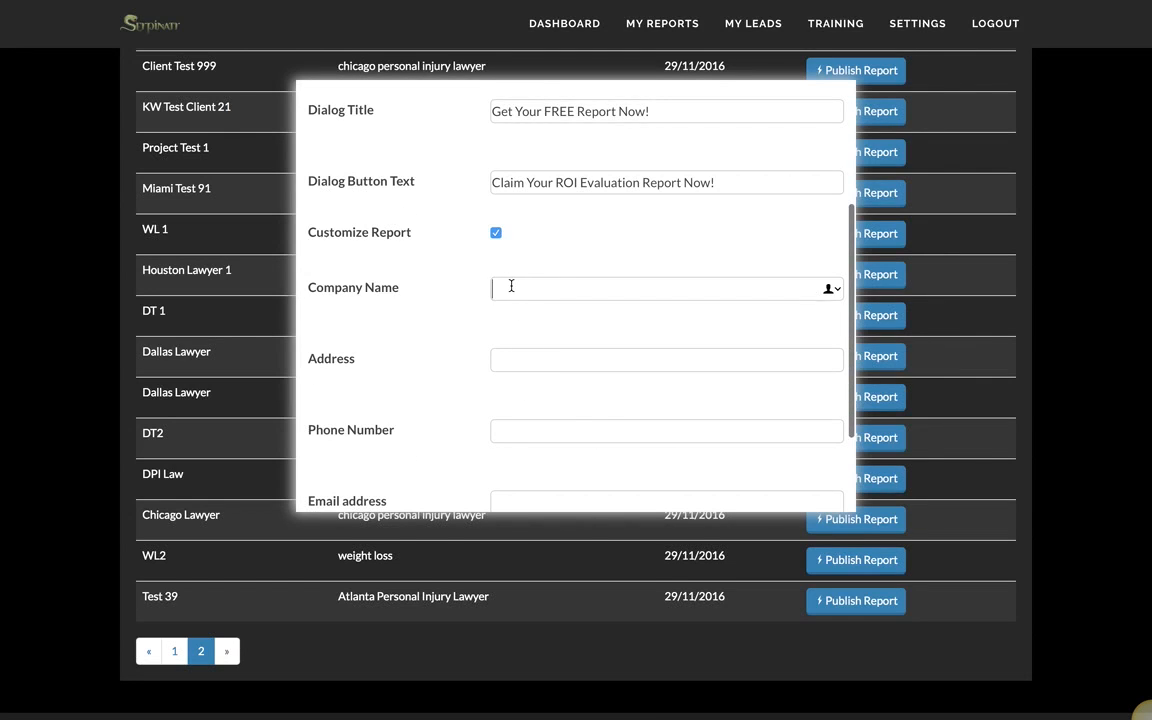
{"action": "type", "text": "Company"}
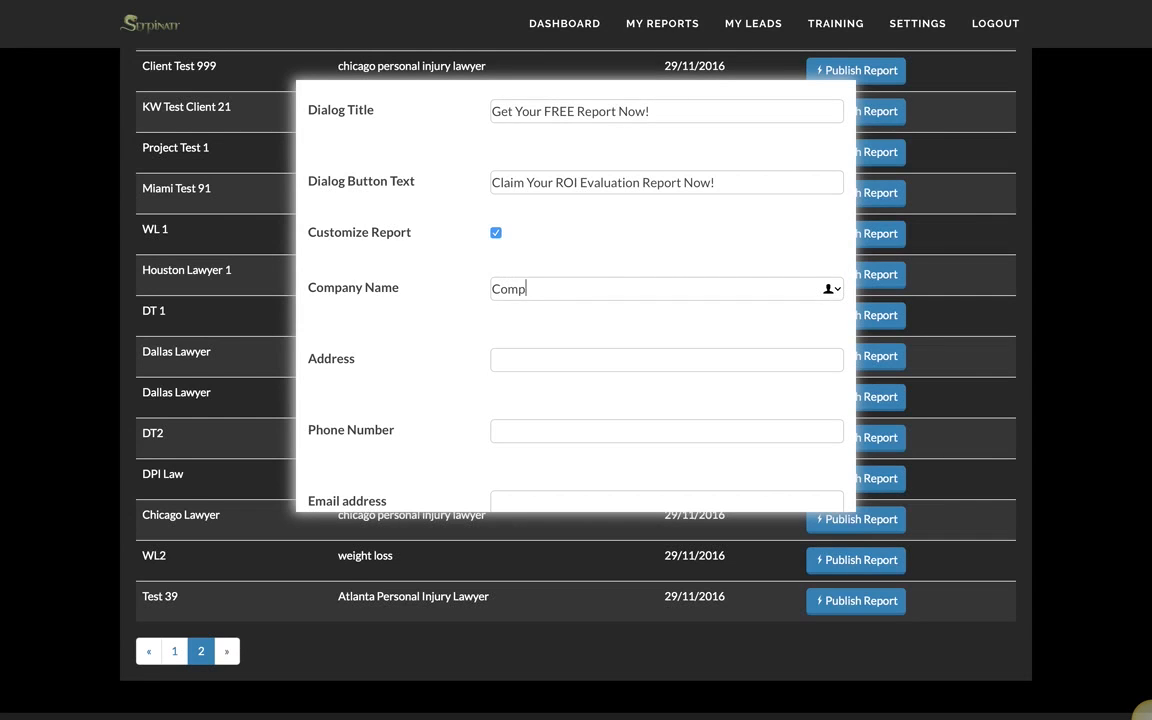
{"action": "key", "text": "BackSpace"}
{"action": "key", "text": "BackSpace"}
{"action": "key", "text": "BackSpace"}
{"action": "key", "text": "BackSpace"}
{"action": "type", "text": "Your Buiz Name"}
Step: Fill in the company's address, phone number and e-mail, and bring up the logo file picker
{"action": "left_click", "coordinate": [537, 361]}
{"action": "type", "text": "123 Any S"}
{"action": "left_click", "coordinate": [560, 430]}
{"action": "type", "text": "5551234567"}
{"action": "left_click", "coordinate": [568, 500]}
{"action": "type", "text": "a@c.com"}
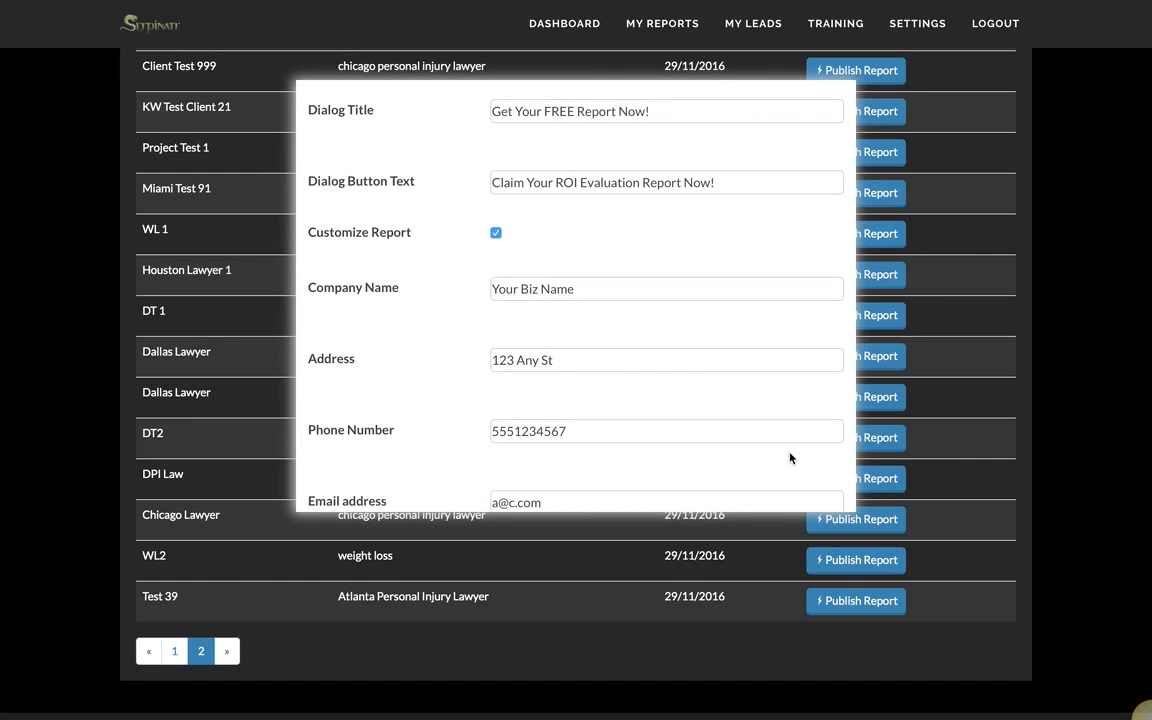
{"action": "scroll", "coordinate": [790, 458], "scroll_direction": "down", "scroll_amount": 3}
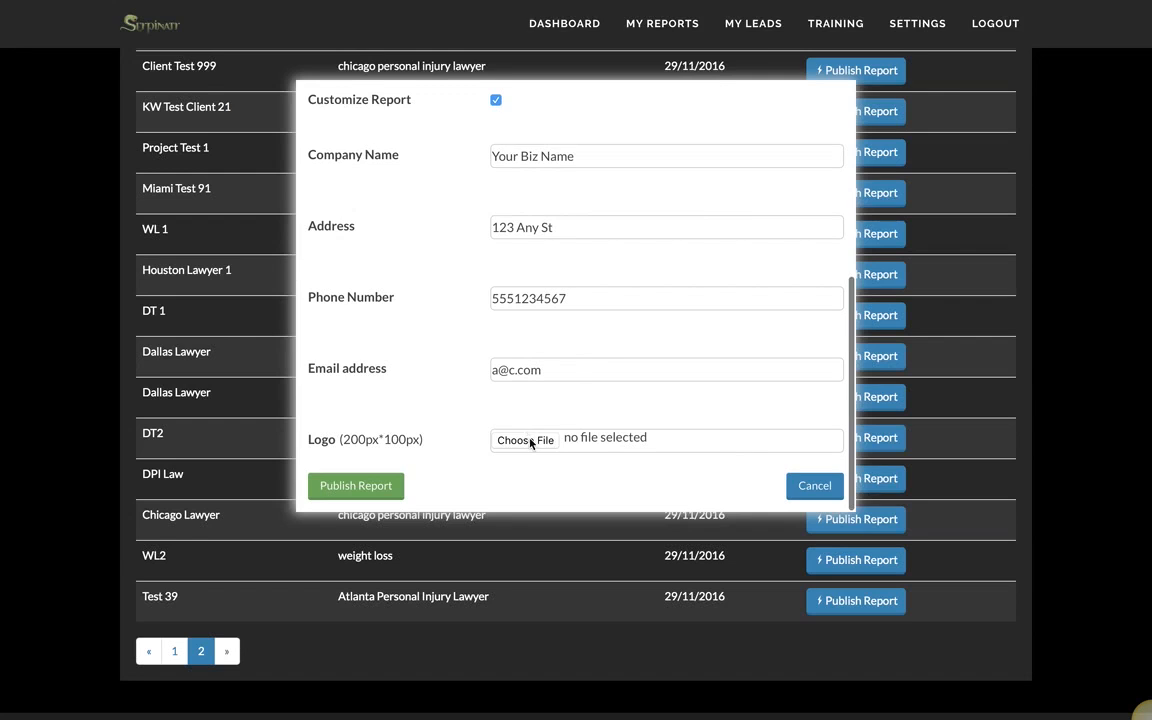
{"action": "left_click", "coordinate": [531, 441]}
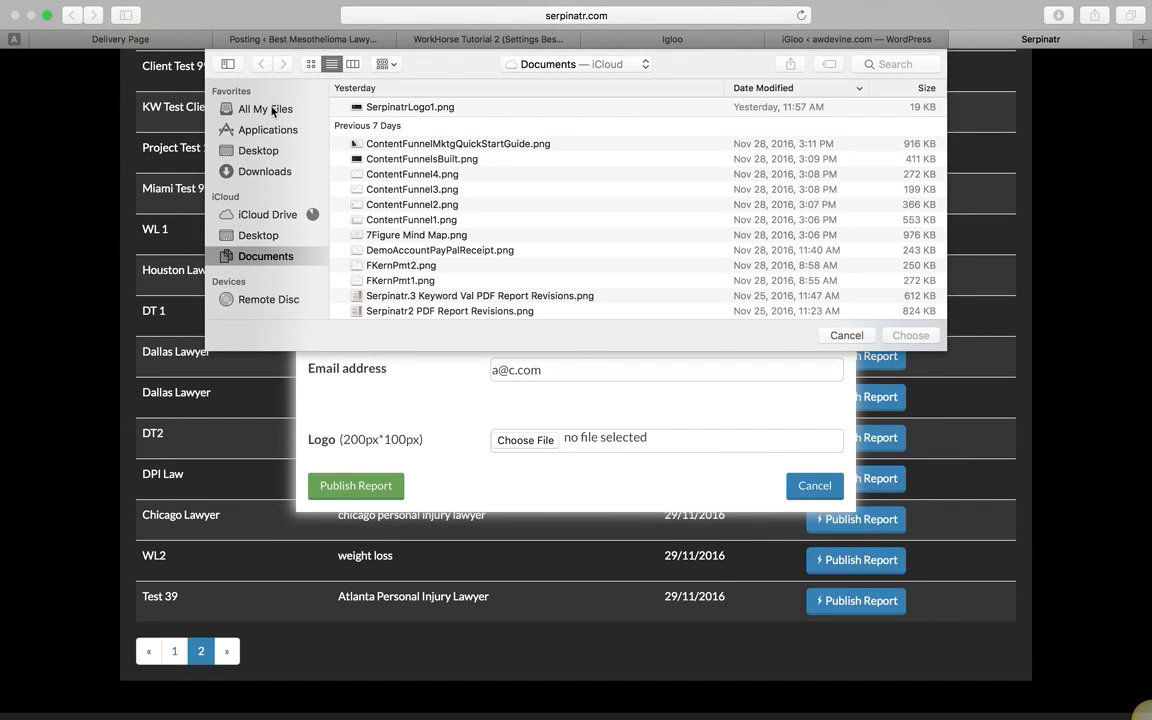
Step: Search All My Files for 'dwm' and choose DWMktgLogo.png as the report logo
{"action": "left_click", "coordinate": [262, 108]}
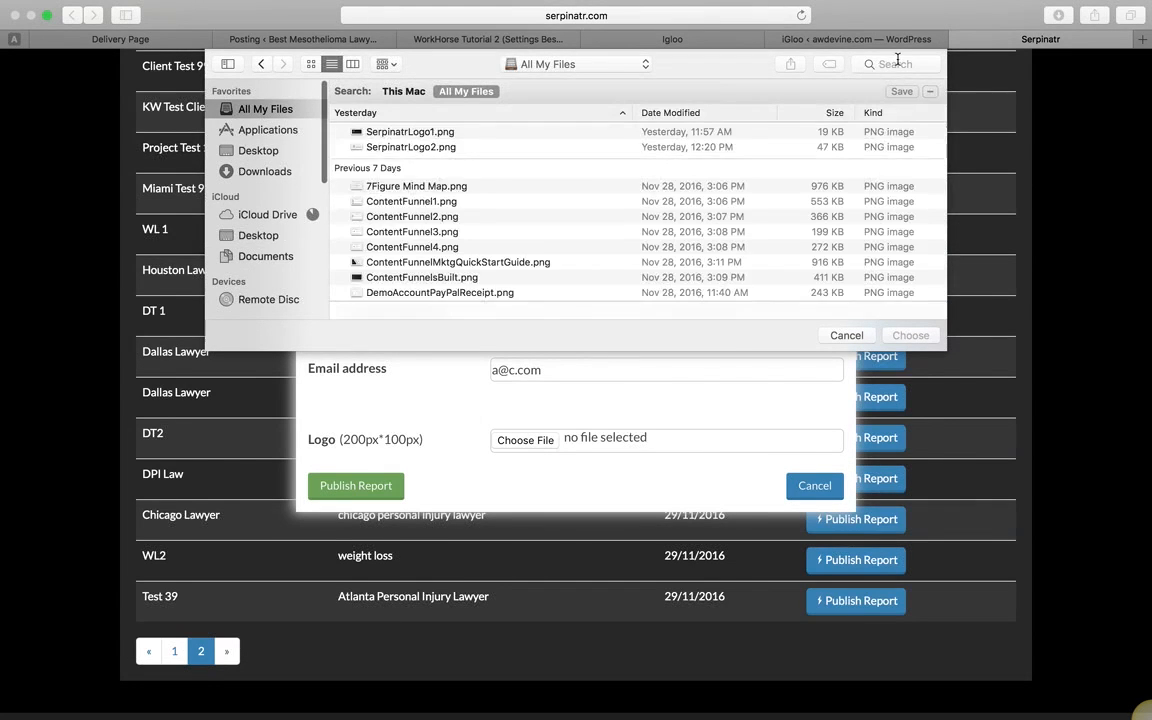
{"action": "type", "text": "dwm"}
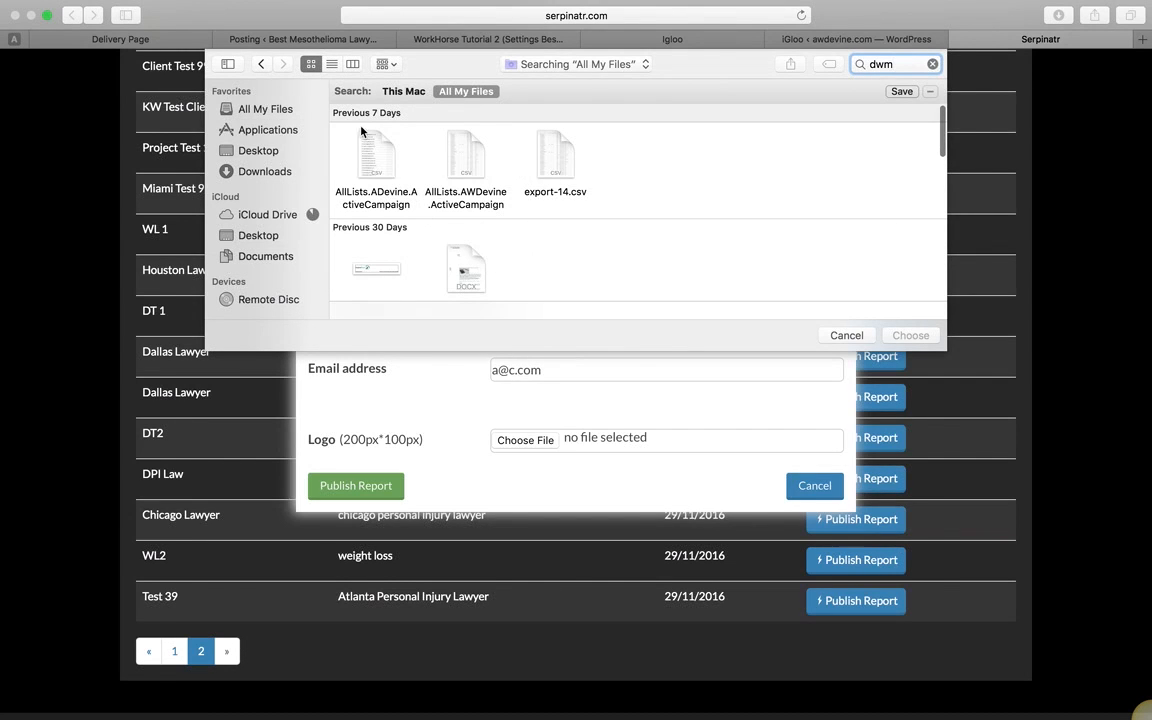
{"action": "left_click", "coordinate": [249, 104]}
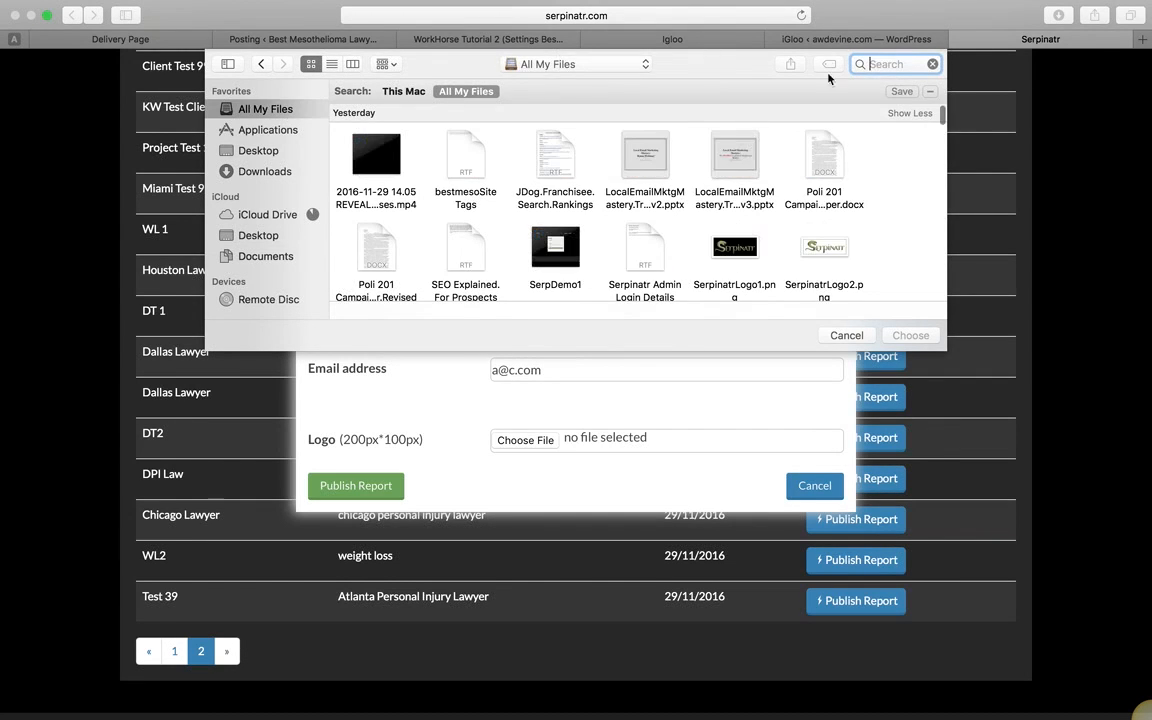
{"action": "type", "text": "d"}
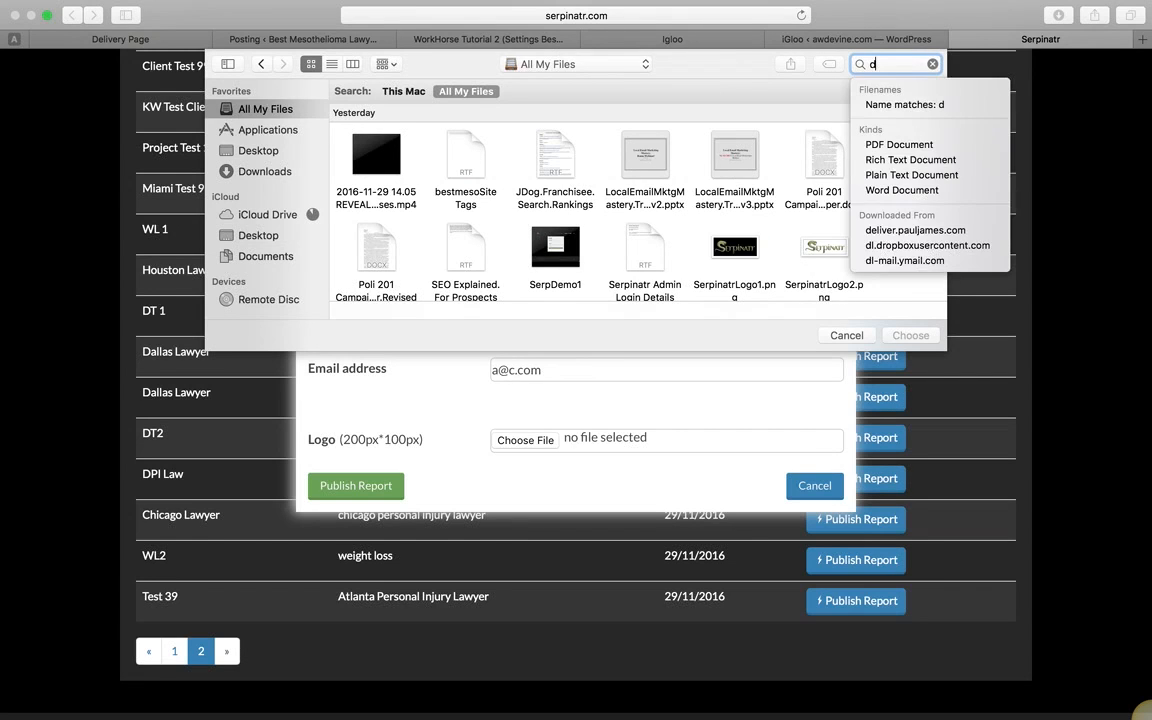
{"action": "type", "text": "igital"}
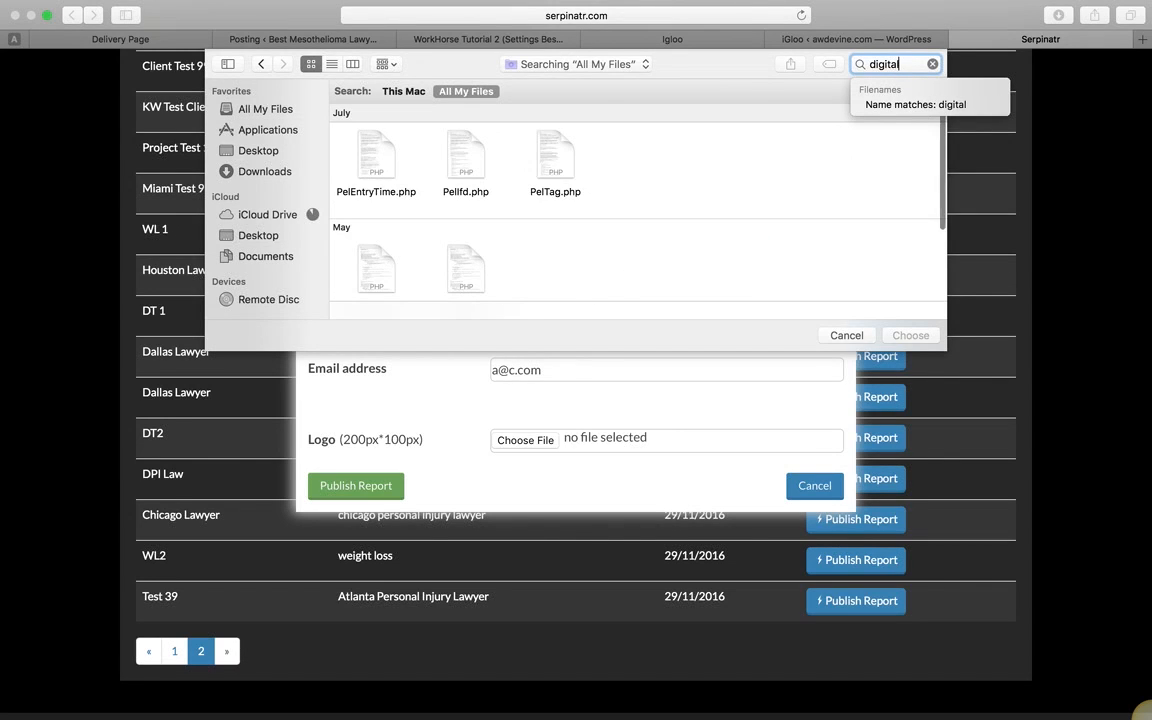
{"action": "key", "text": "BackSpace"}
{"action": "key", "text": "BackSpace"}
{"action": "key", "text": "BackSpace"}
{"action": "key", "text": "BackSpace"}
{"action": "key", "text": "BackSpace"}
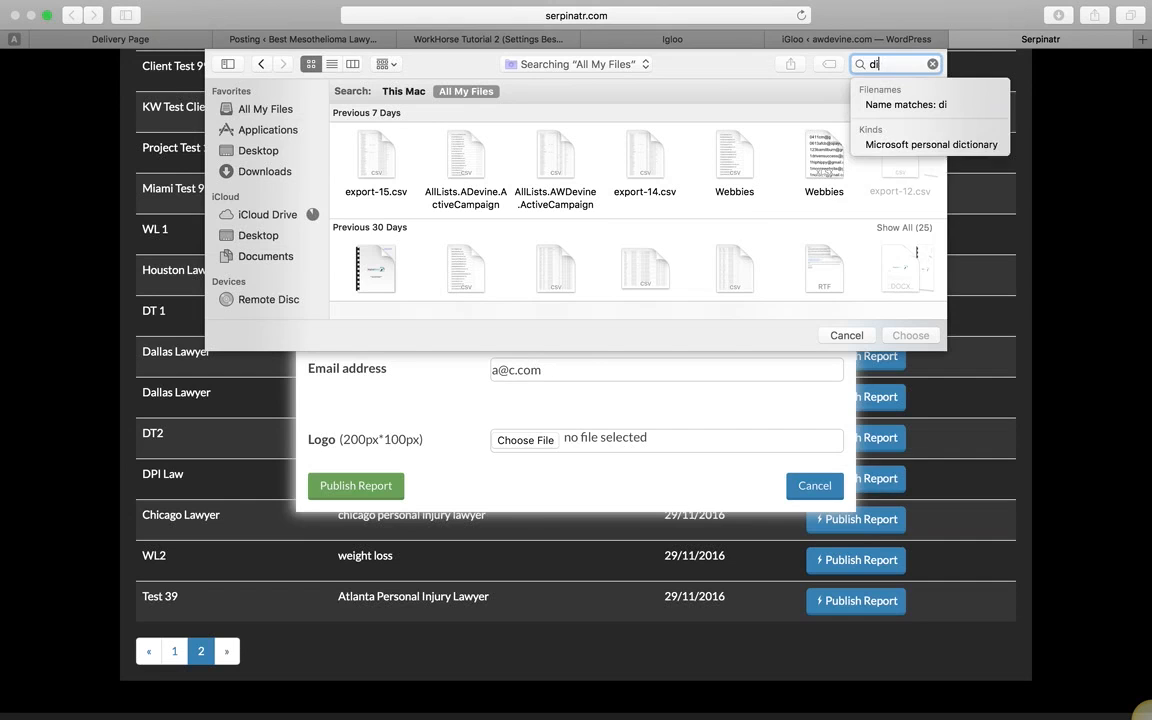
{"action": "type", "text": "wm"}
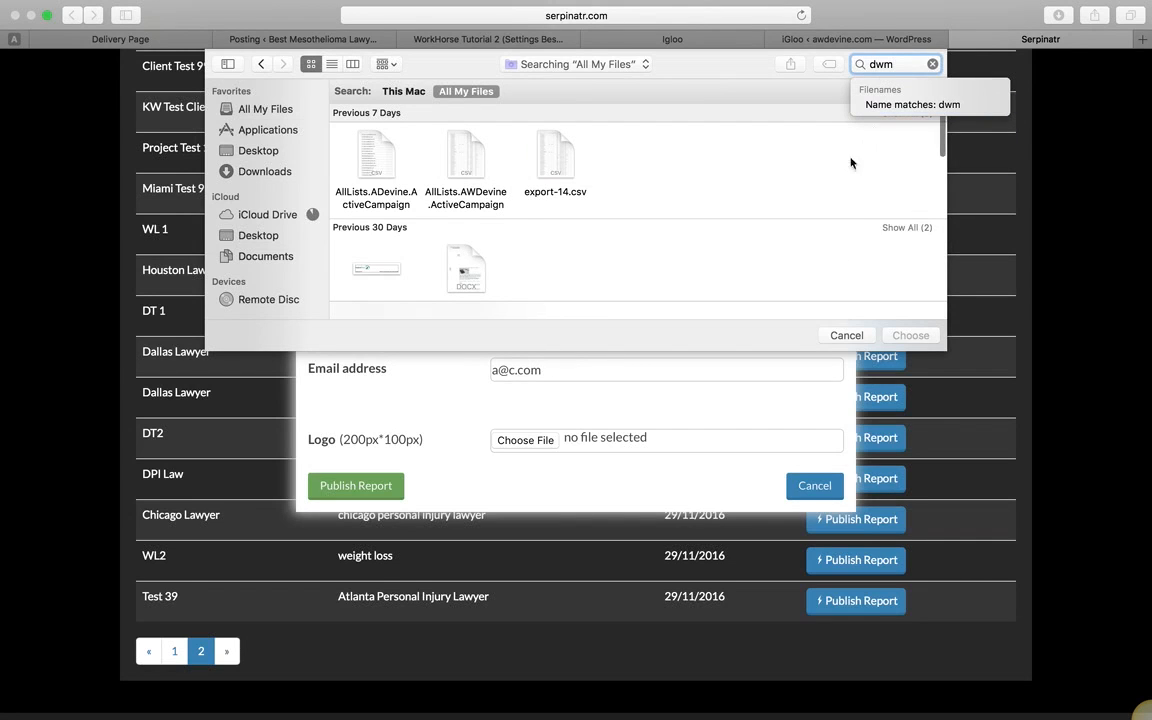
{"action": "left_click_drag", "start_coordinate": [941, 150], "coordinate": [943, 193]}
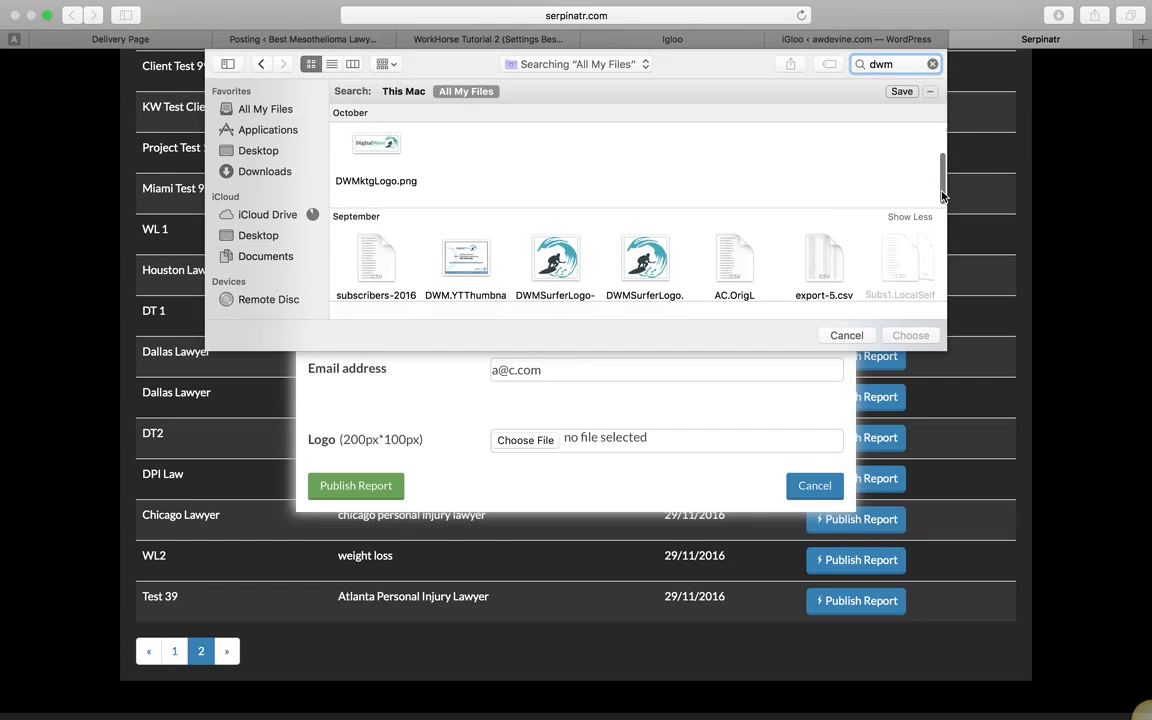
{"action": "left_click", "coordinate": [376, 150]}
{"action": "left_click", "coordinate": [908, 335]}
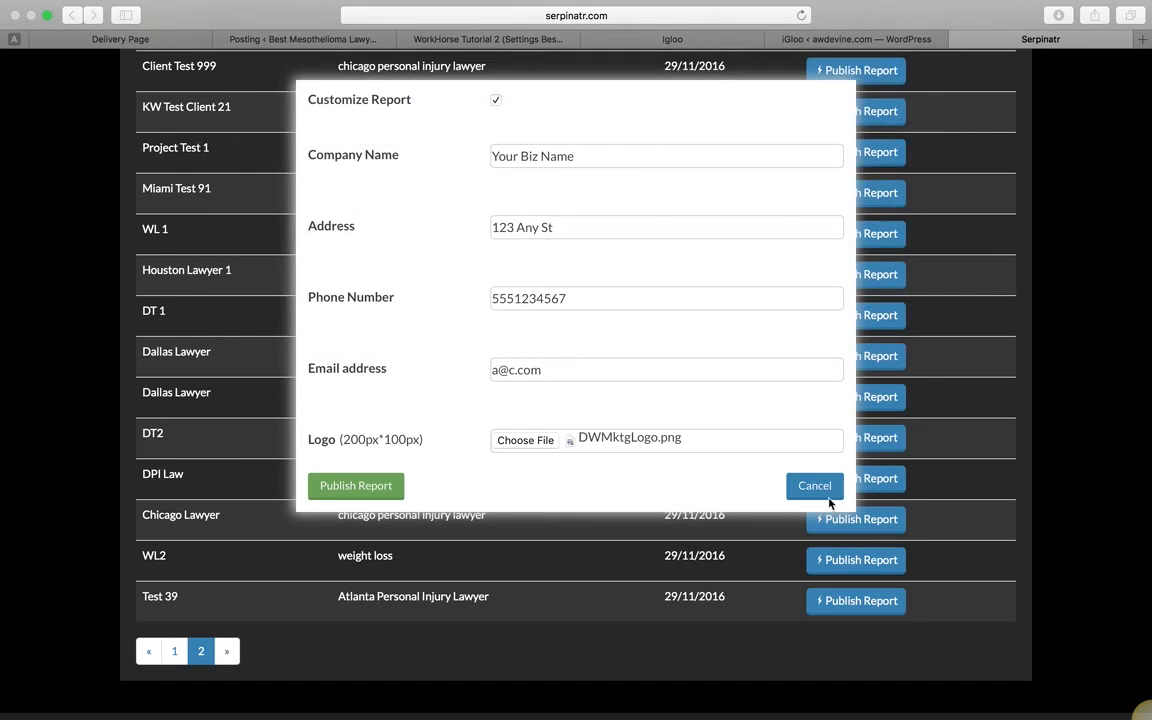
Step: Publish the Test 39 report and load its public URL in a new Safari tab
{"action": "left_click", "coordinate": [358, 487]}
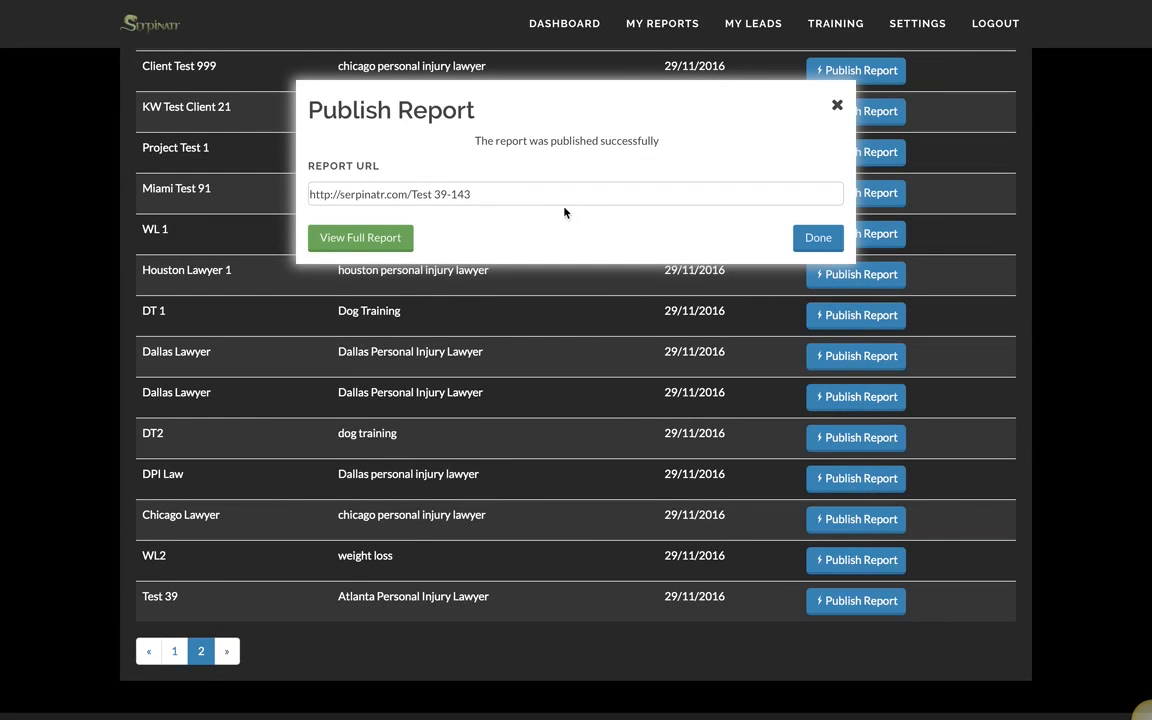
{"action": "left_click_drag", "start_coordinate": [498, 199], "coordinate": [296, 196]}
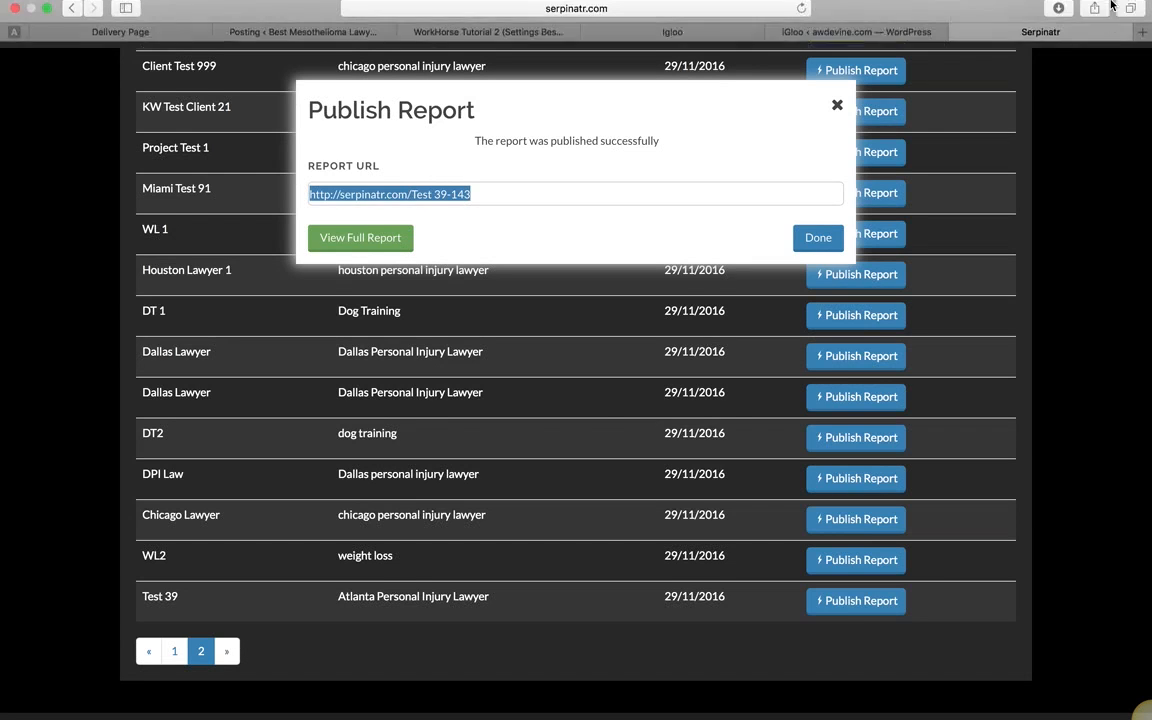
{"action": "left_click", "coordinate": [1144, 57]}
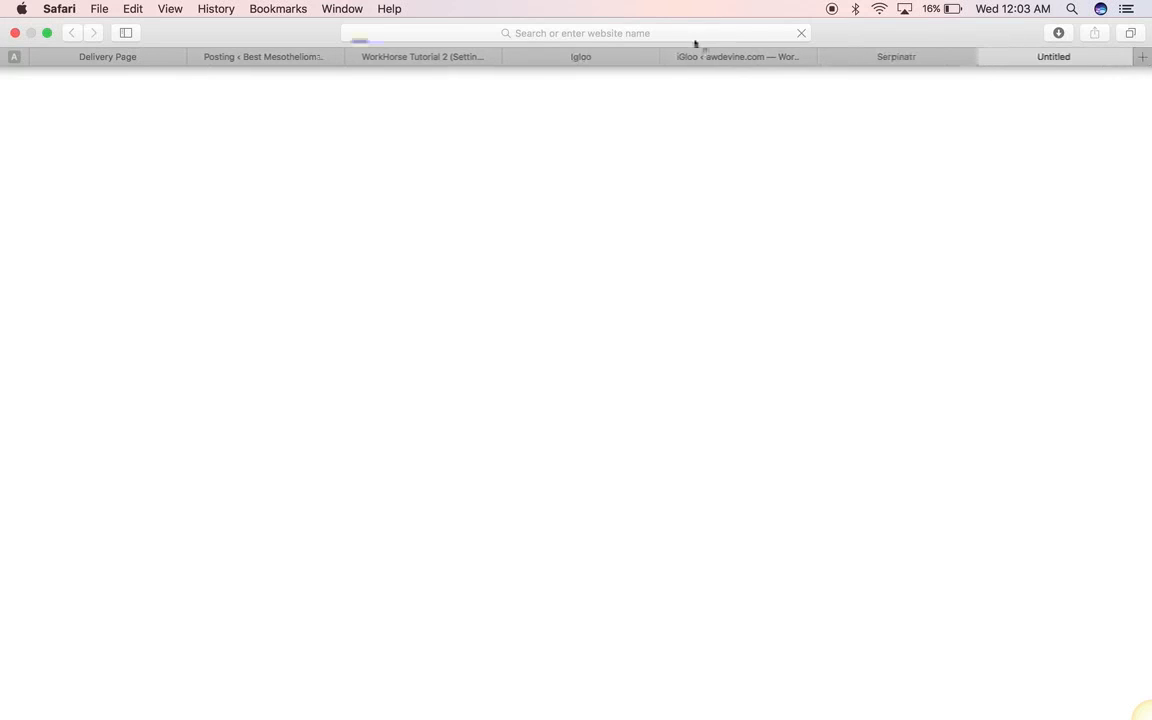
{"action": "left_click", "coordinate": [592, 35]}
{"action": "left_click", "coordinate": [592, 32]}
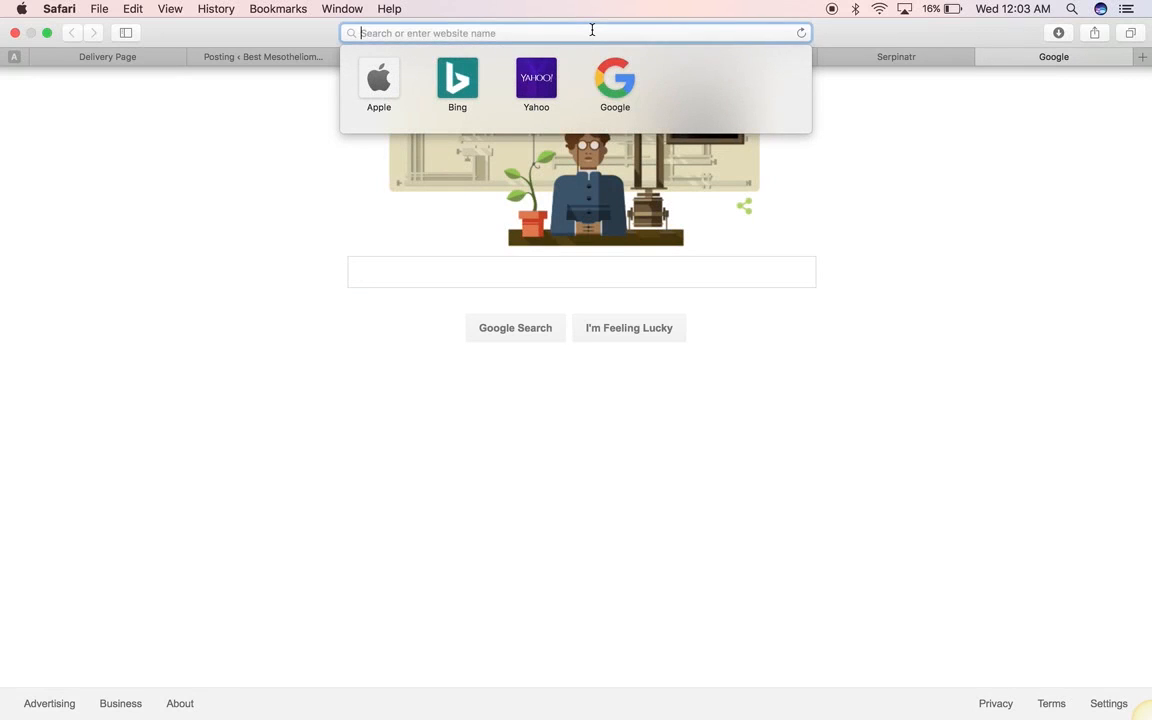
{"action": "type", "text": "http://serpinatr.com/Test-59-142"}
{"action": "key", "text": "Return"}
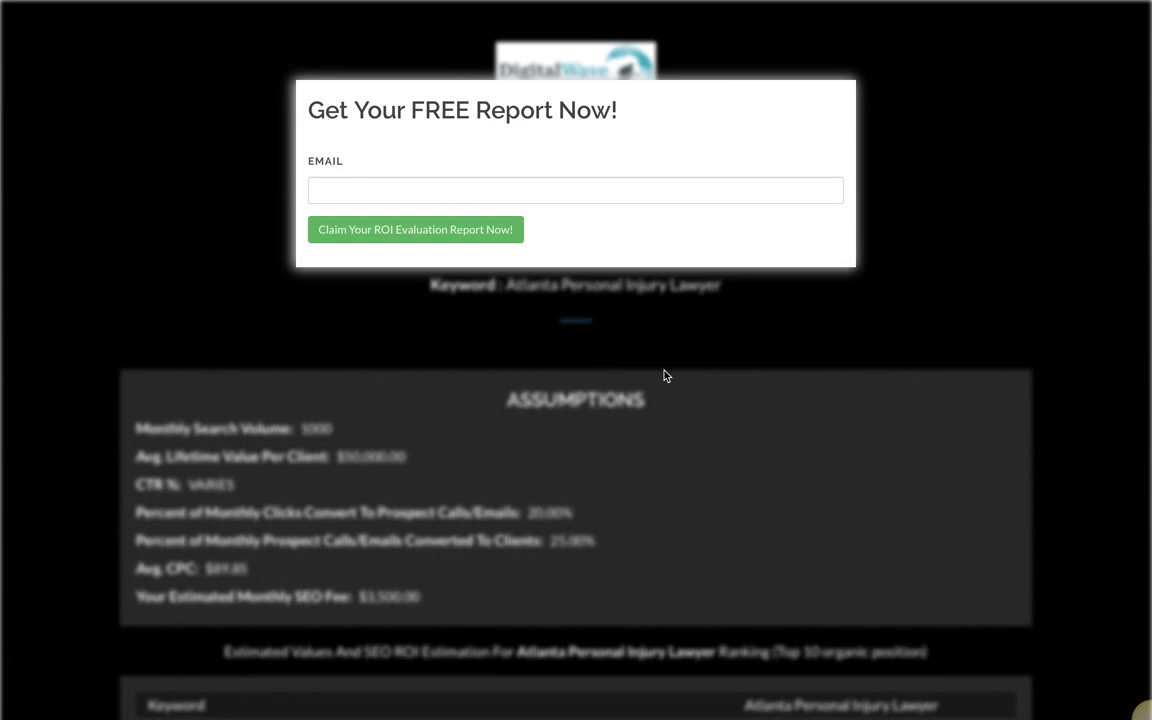
Step: Enter an email address in the sign-up gate and claim the ROI evaluation report
{"action": "left_click", "coordinate": [334, 188]}
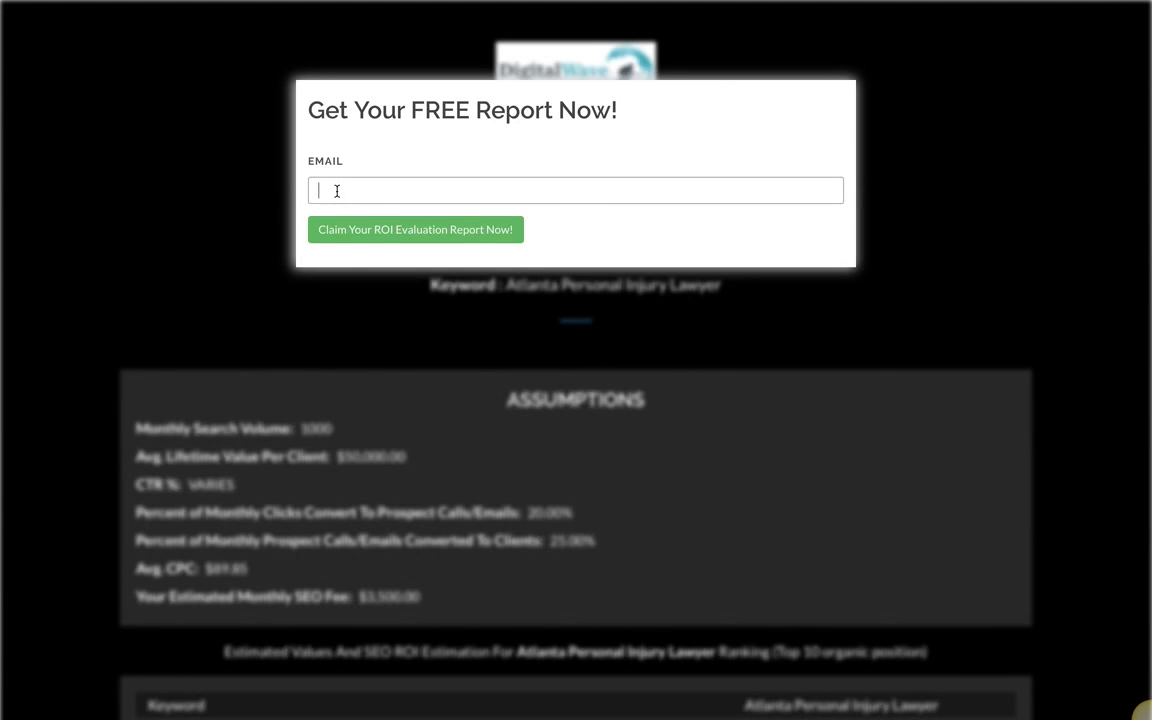
{"action": "left_click", "coordinate": [433, 229]}
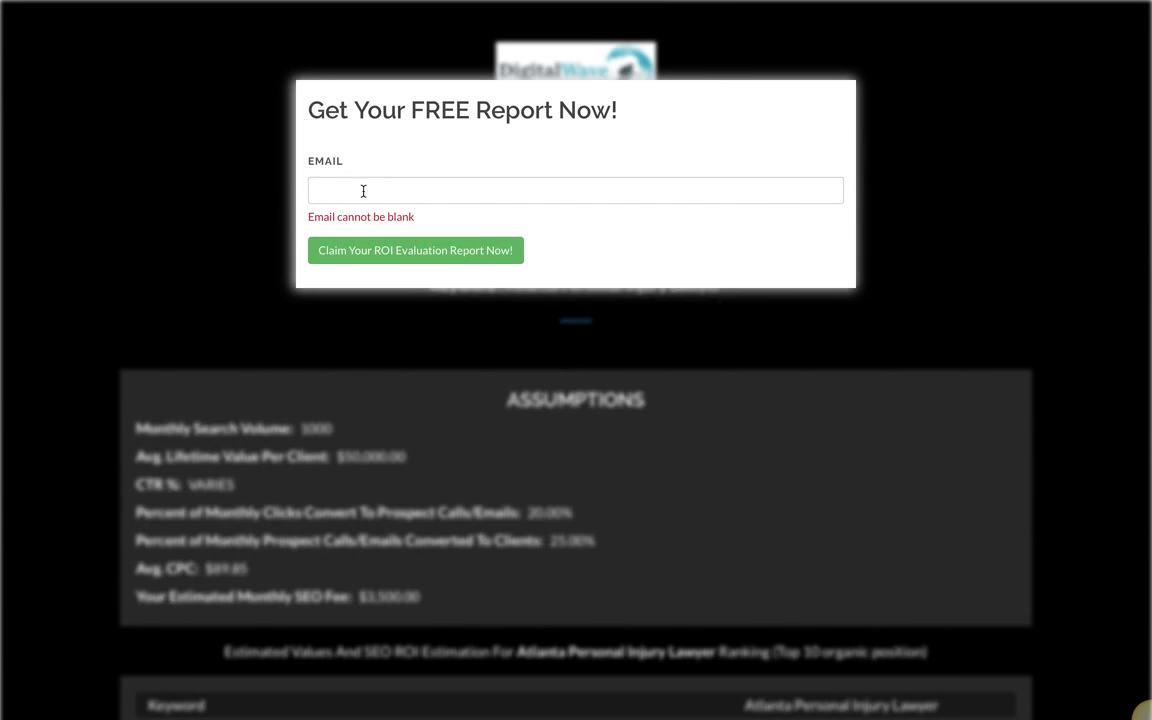
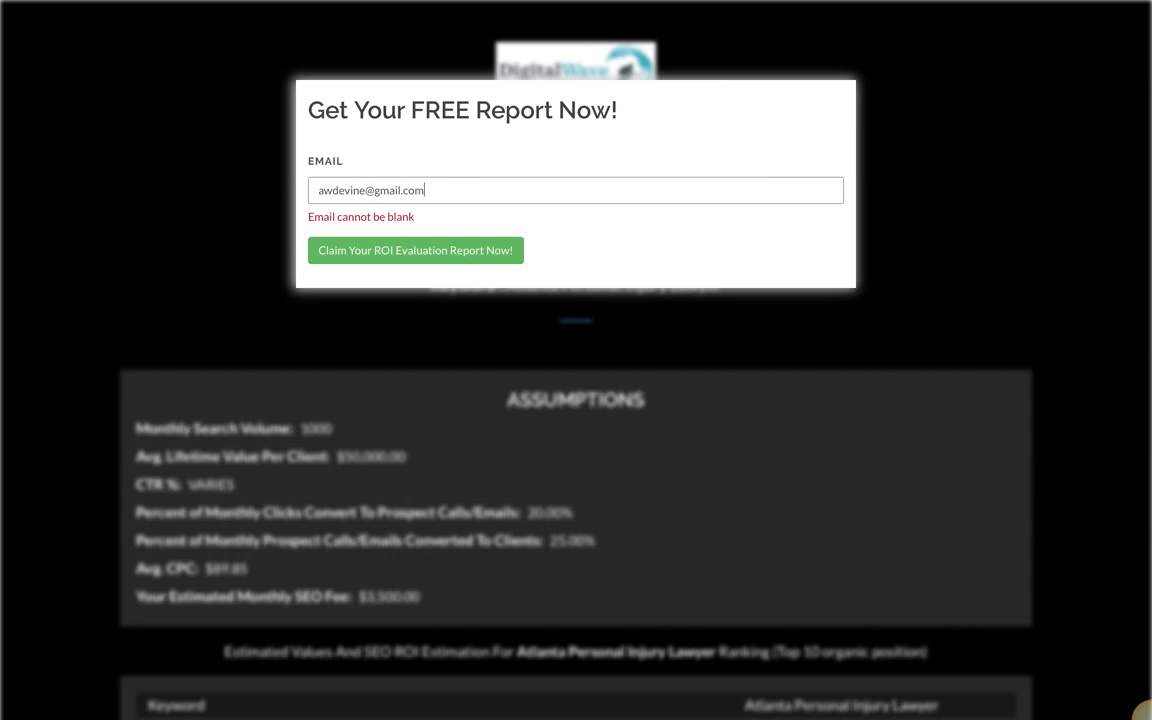
{"action": "left_click", "coordinate": [352, 255]}
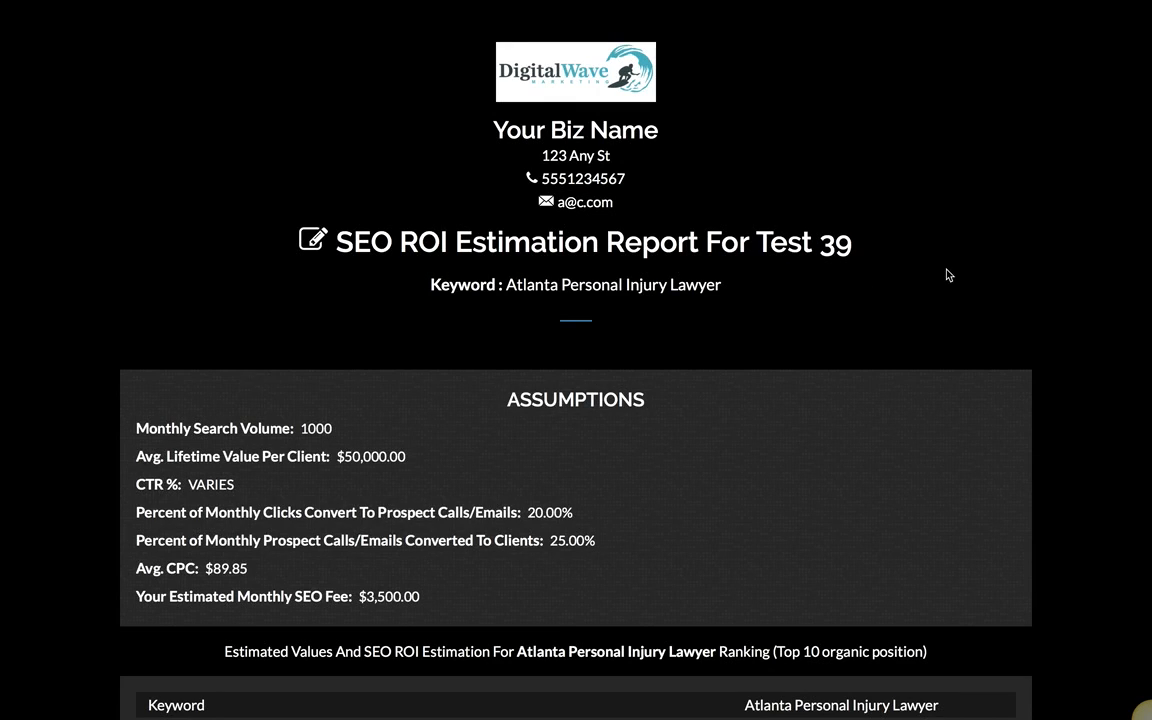
{"action": "scroll", "coordinate": [947, 270], "scroll_direction": "down", "scroll_amount": 1}
{"action": "left_click_drag", "start_coordinate": [1134, 149], "coordinate": [1148, 66]}
{"action": "scroll", "coordinate": [1150, 268], "scroll_direction": "down", "scroll_amount": 8}
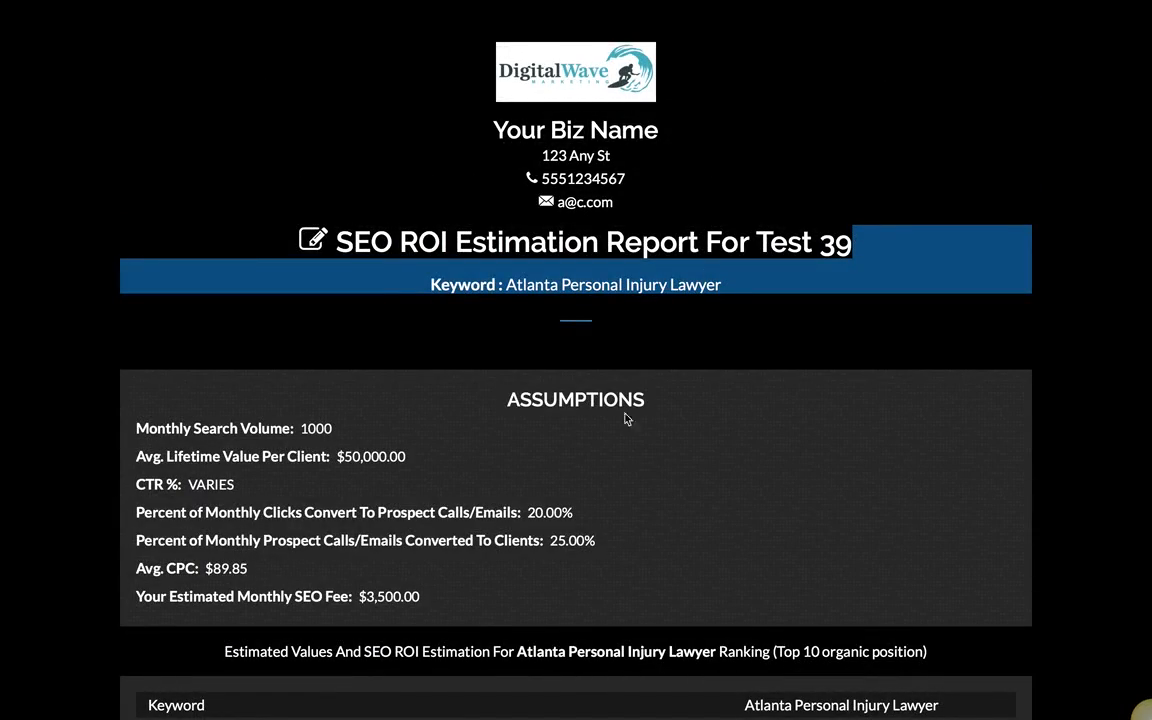
{"action": "left_click", "coordinate": [874, 266]}
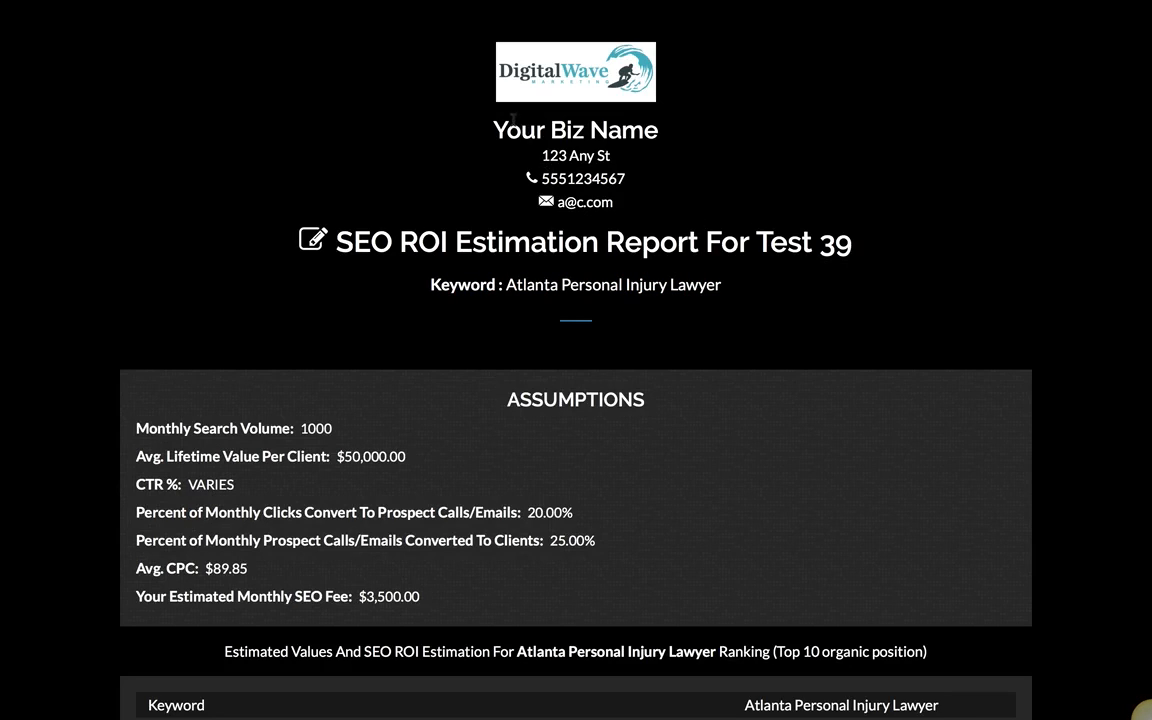
{"action": "left_click_drag", "start_coordinate": [444, 116], "coordinate": [663, 204]}
{"action": "left_click", "coordinate": [440, 80]}
Step: Close the public report tab and dismiss the Test 39 publish confirmation
{"action": "mouse_move", "coordinate": [722, 3]}
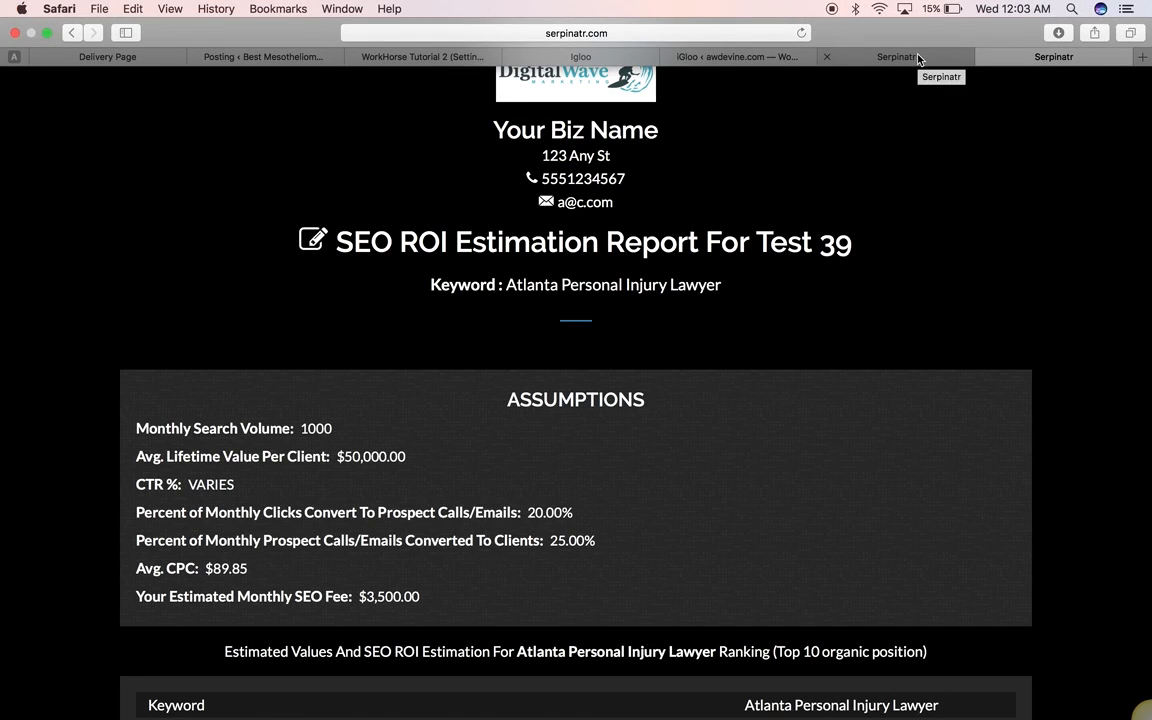
{"action": "mouse_move", "coordinate": [915, 3]}
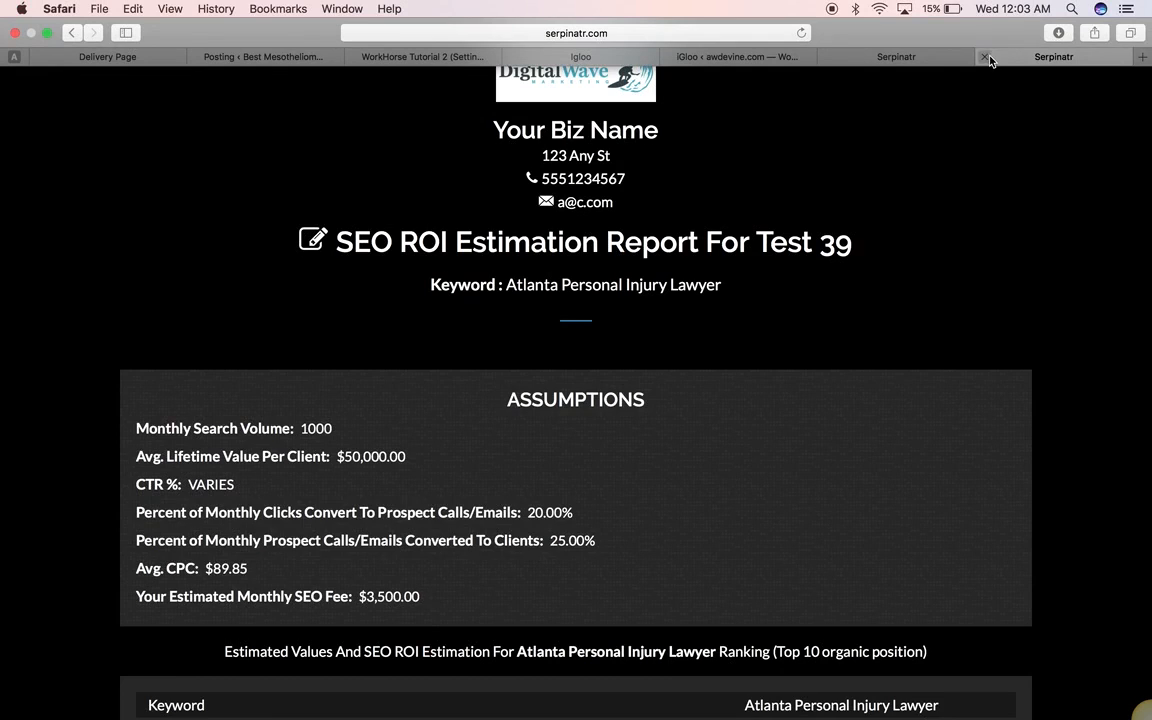
{"action": "left_click", "coordinate": [985, 59]}
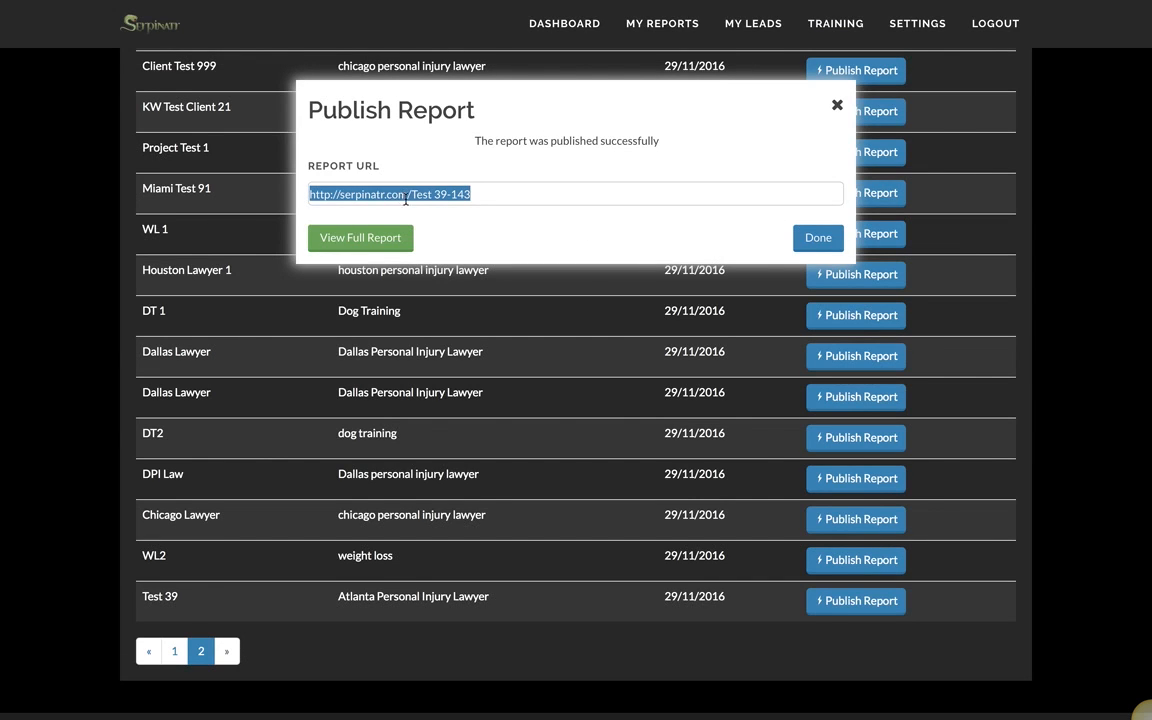
{"action": "left_click", "coordinate": [837, 110]}
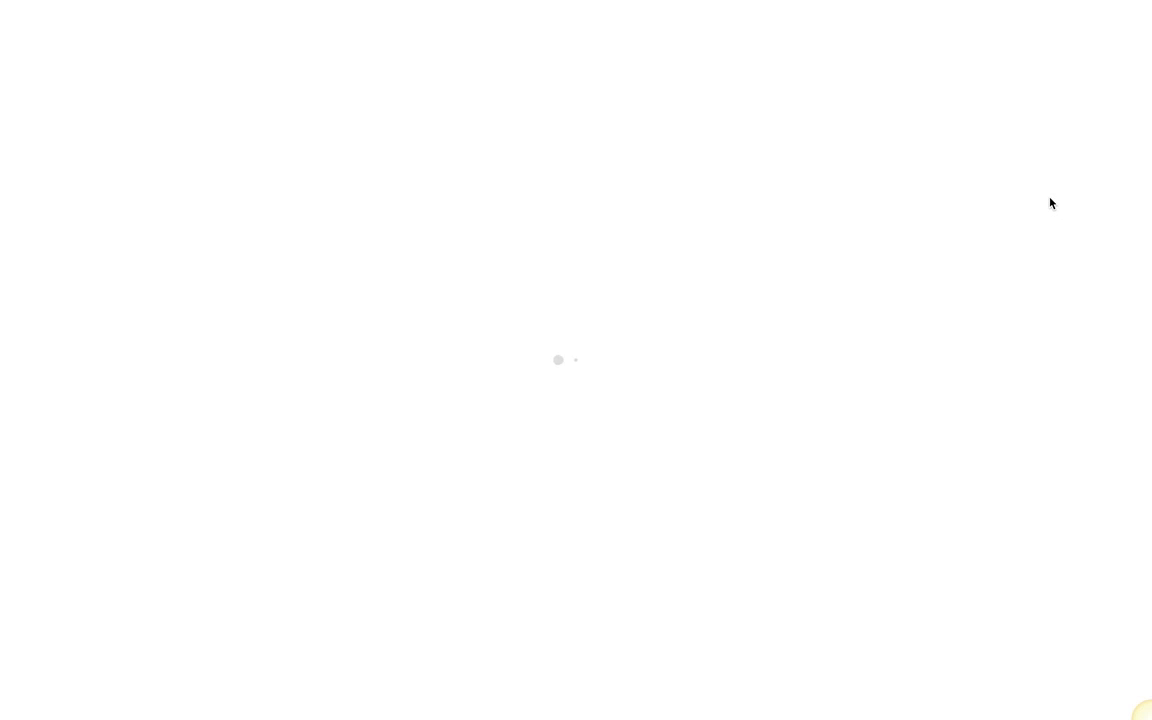
Step: Check the newest lead's email at the bottom of My Leads, then return to the dashboard
{"action": "scroll", "coordinate": [820, 400], "scroll_direction": "down", "scroll_amount": 4}
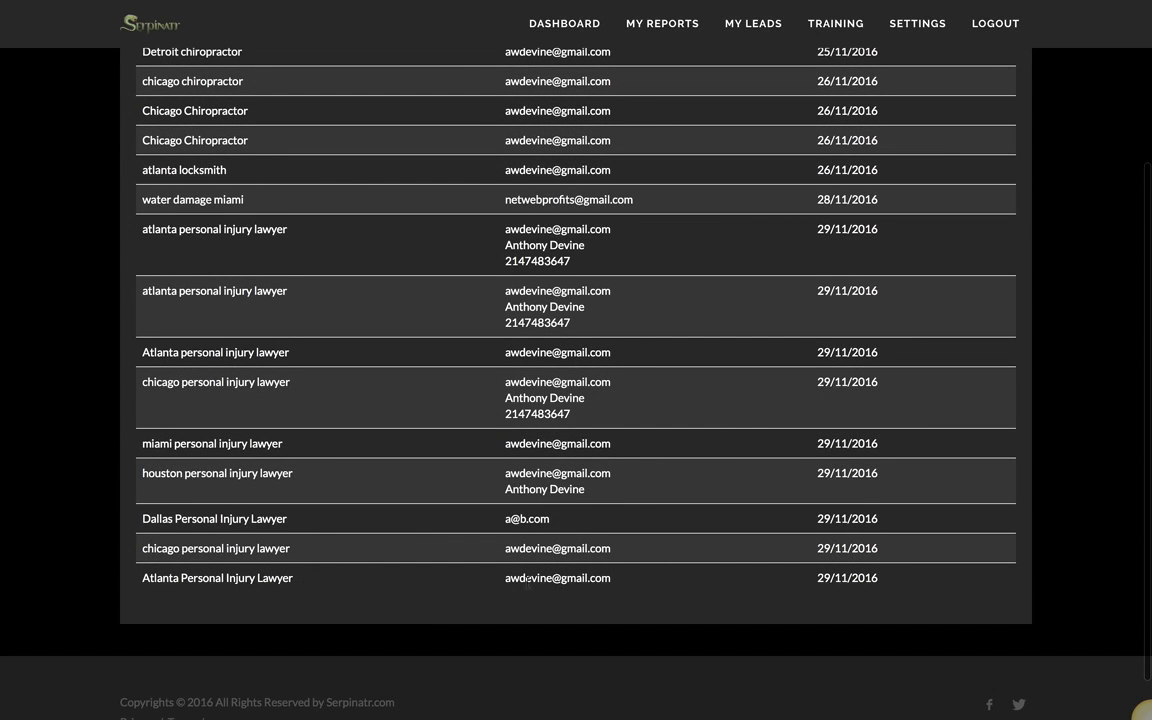
{"action": "left_click_drag", "start_coordinate": [505, 578], "coordinate": [614, 583]}
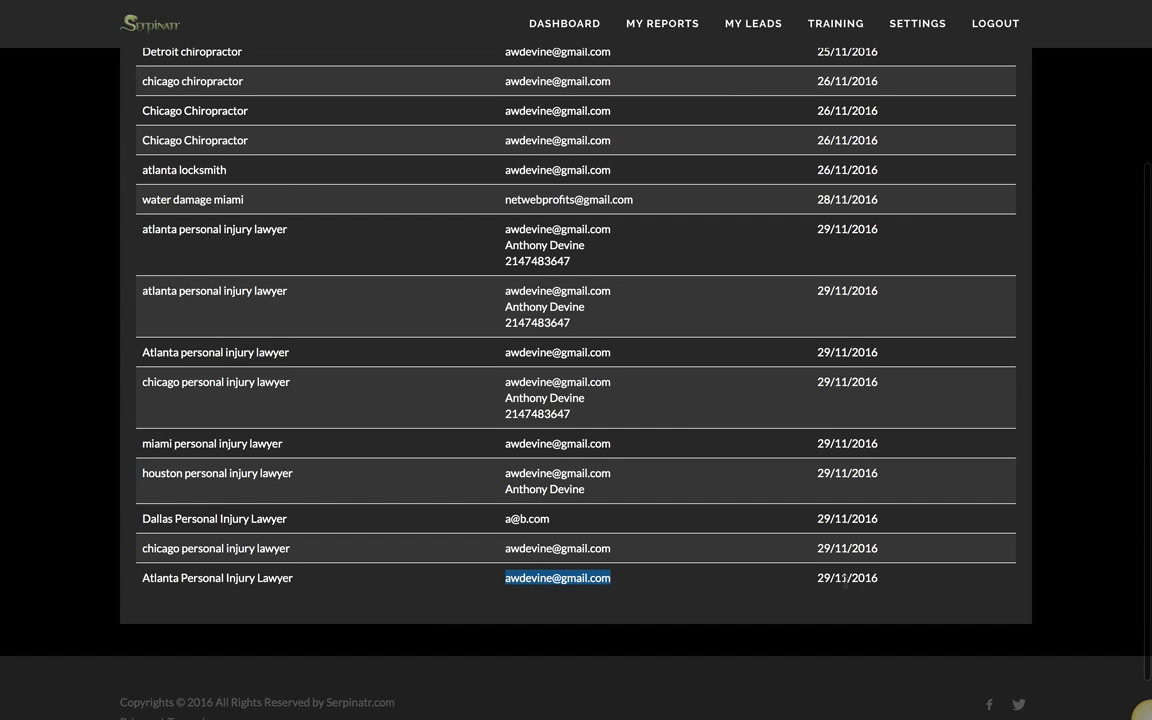
{"action": "left_click", "coordinate": [1076, 200]}
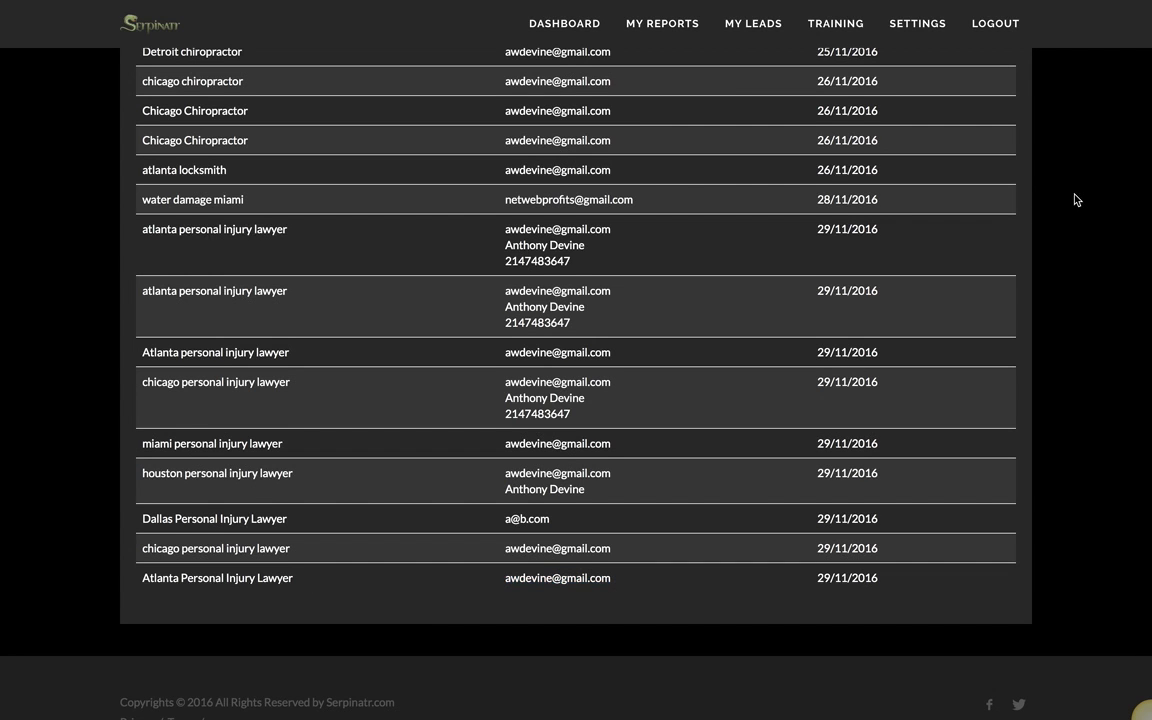
{"action": "scroll", "coordinate": [1076, 200], "scroll_direction": "up", "scroll_amount": 5}
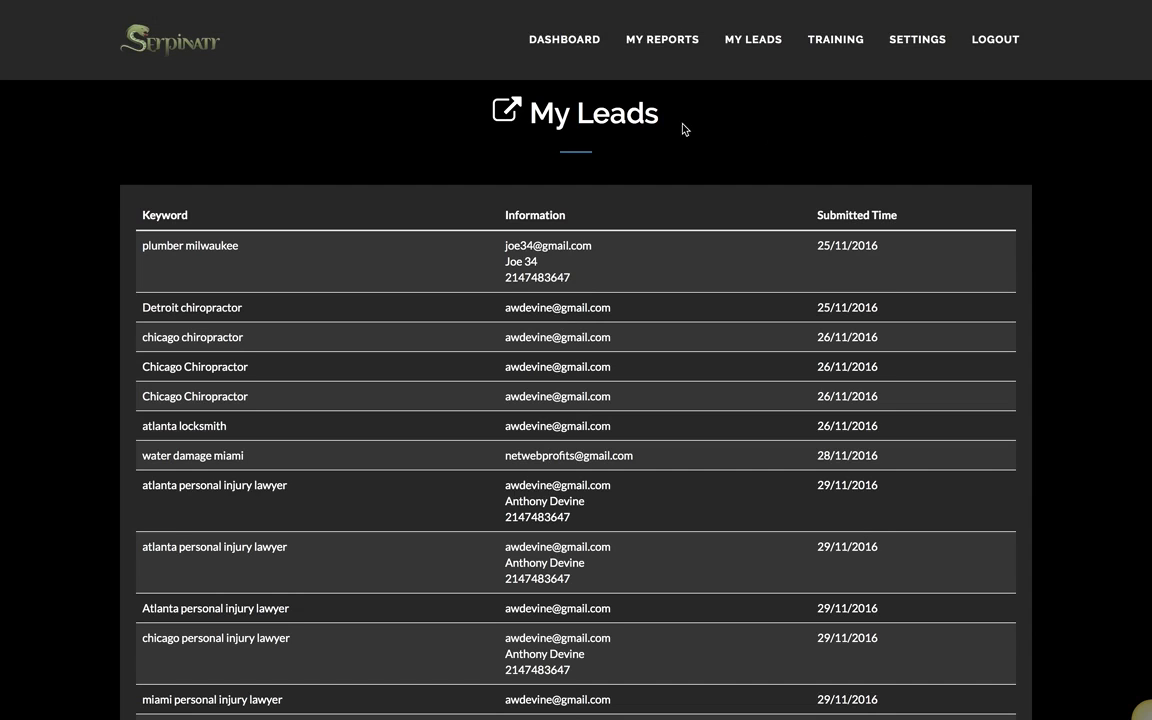
{"action": "left_click", "coordinate": [562, 42]}
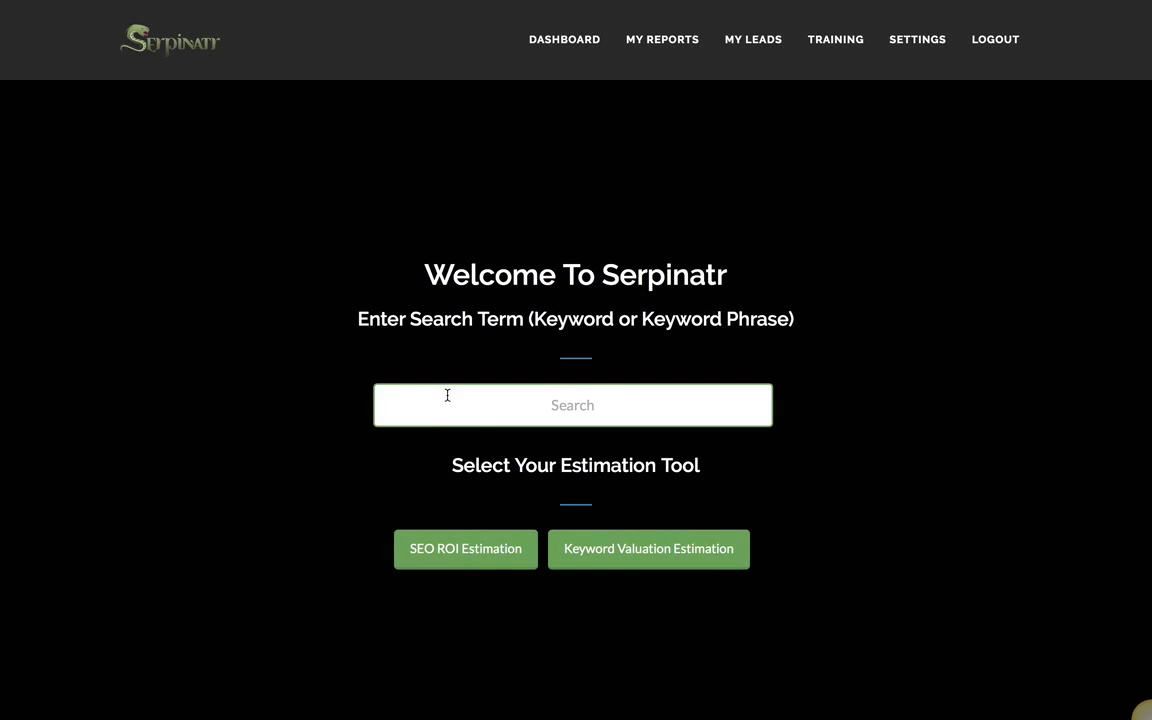
Step: Search 'weight loss' and start a Keyword Valuation Estimation for it
{"action": "left_click", "coordinate": [453, 409]}
{"action": "type", "text": "weight loss"}
{"action": "left_click", "coordinate": [619, 557]}
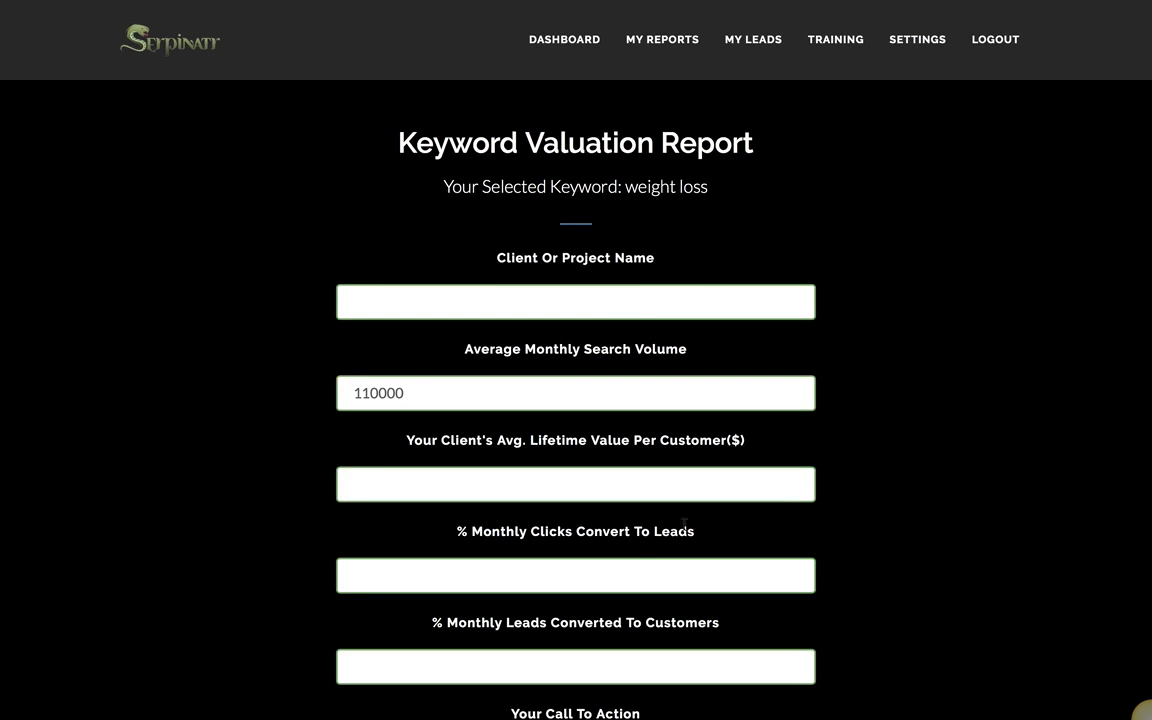
Step: Name the project 'WL 2' and set the lifetime value per customer to $1000
{"action": "left_click", "coordinate": [595, 300]}
{"action": "type", "text": "WL 2"}
{"action": "scroll", "coordinate": [975, 420], "scroll_direction": "down", "scroll_amount": 5}
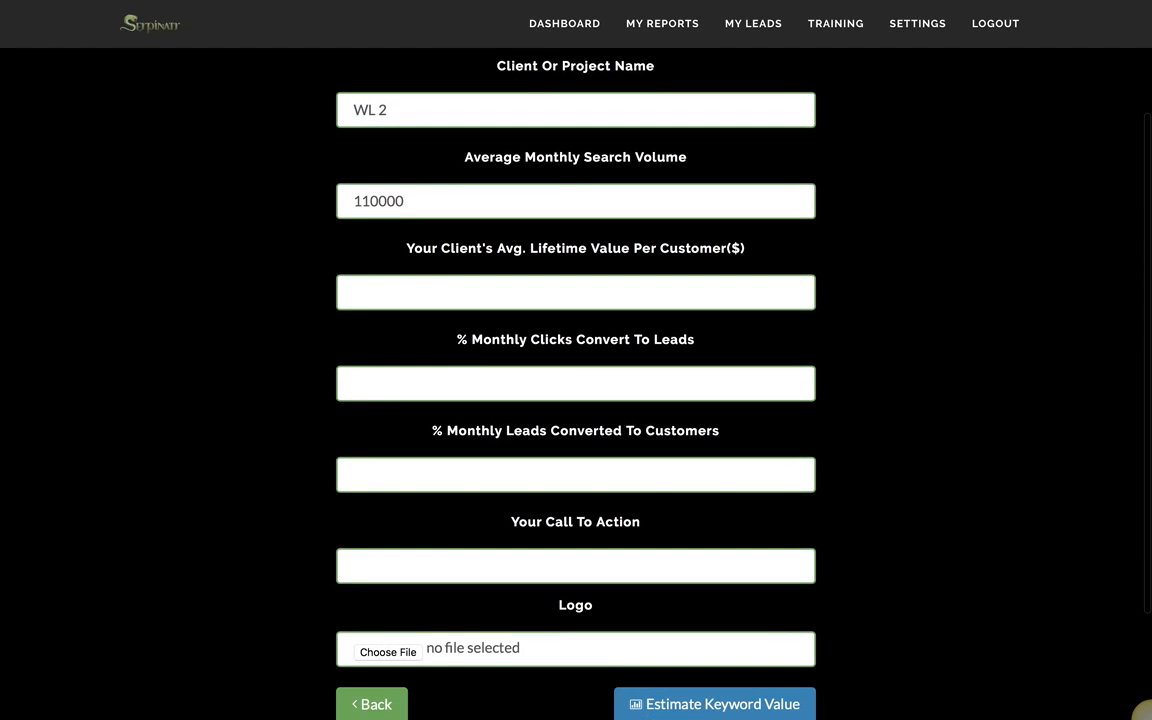
{"action": "left_click", "coordinate": [420, 290]}
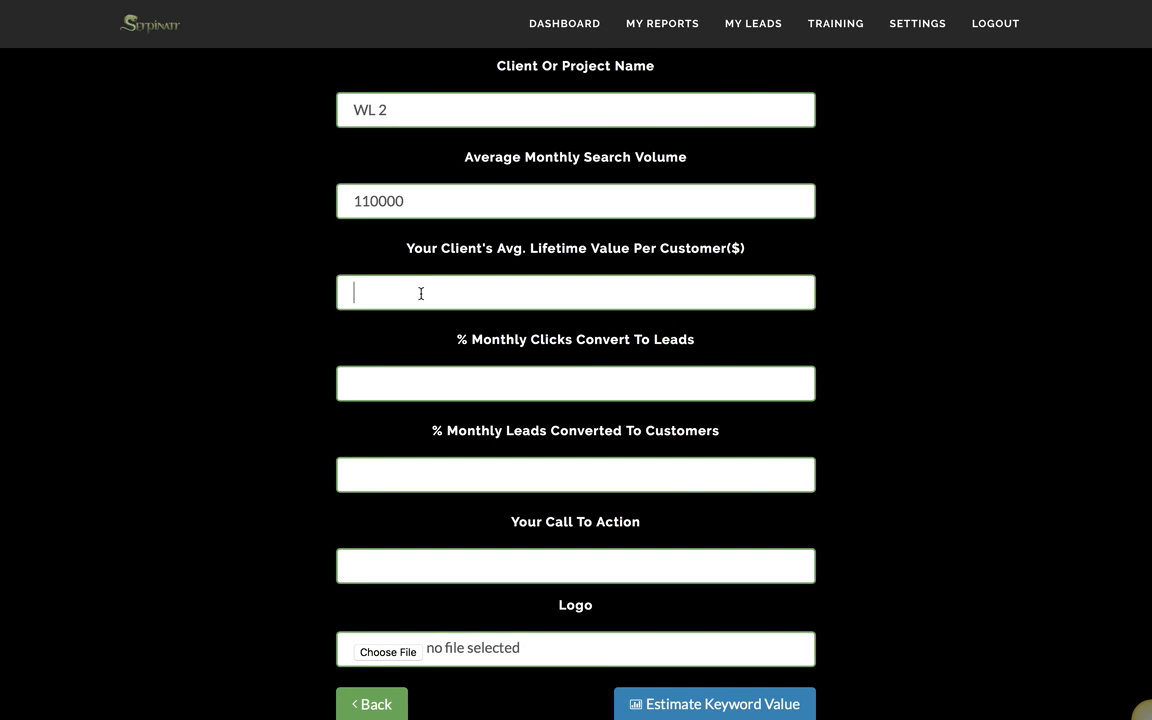
{"action": "type", "text": "1000"}
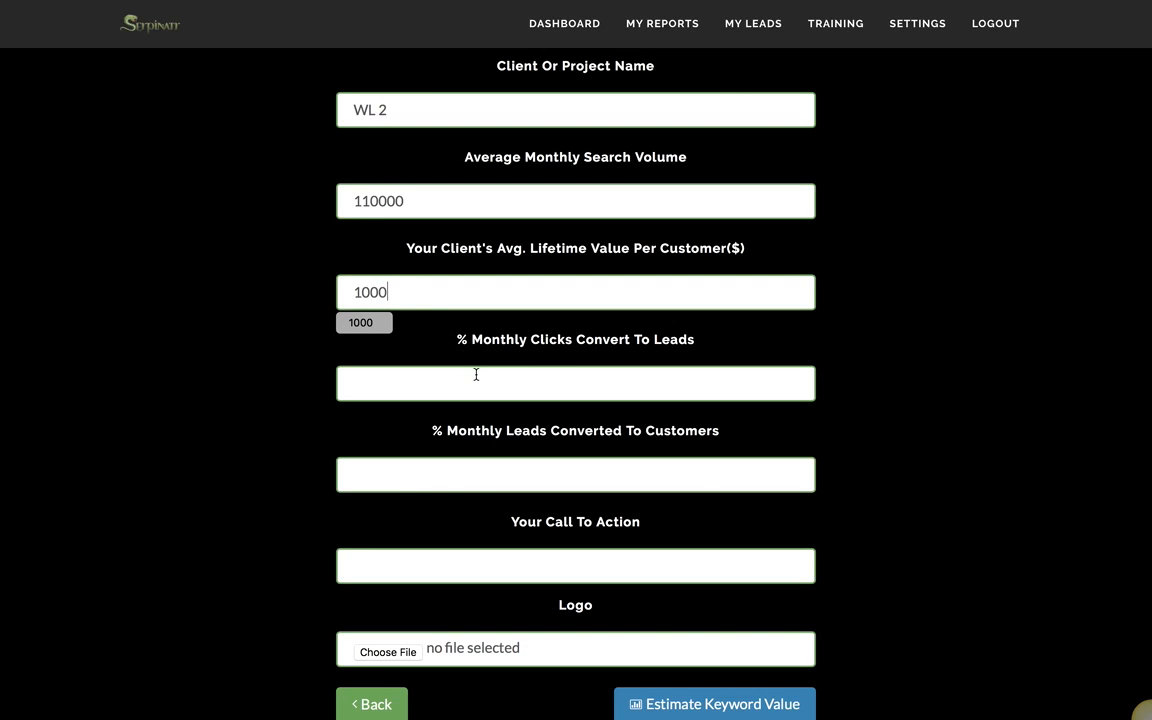
Step: Set clicks-to-leads to 5%, leads-to-customers to 6%, and the 'Call Me' phone call-to-action
{"action": "left_click", "coordinate": [484, 385]}
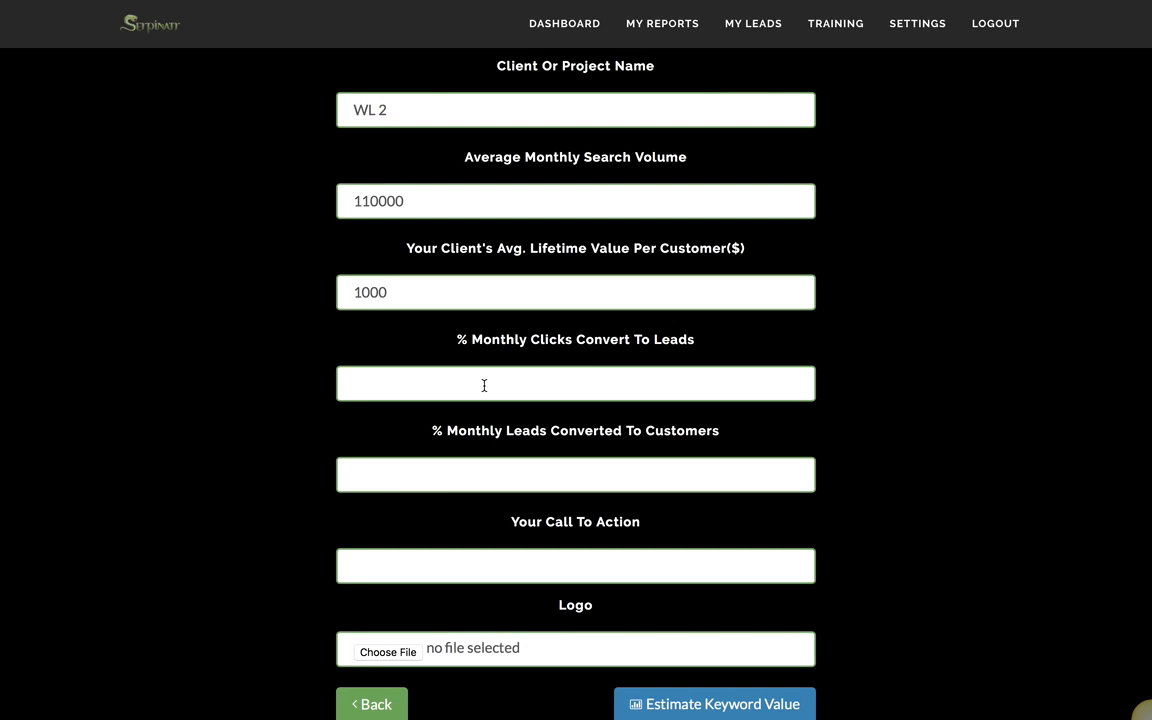
{"action": "type", "text": "5"}
{"action": "left_click", "coordinate": [446, 476]}
{"action": "type", "text": "6"}
{"action": "left_click", "coordinate": [518, 574]}
{"action": "type", "text": "Call Me Now"}
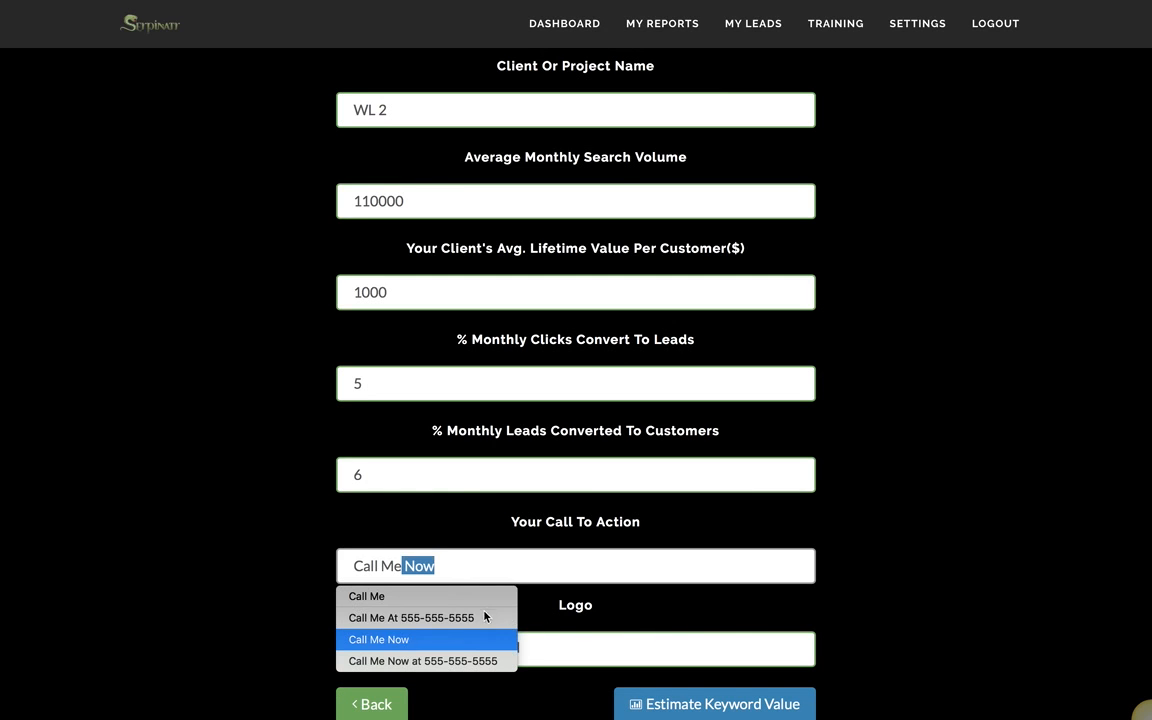
{"action": "left_click", "coordinate": [485, 617]}
{"action": "left_click", "coordinate": [389, 652]}
Step: Search All My Files for 'dwm' and attach DWMktgLogo.png as the report logo
{"action": "left_click", "coordinate": [262, 110]}
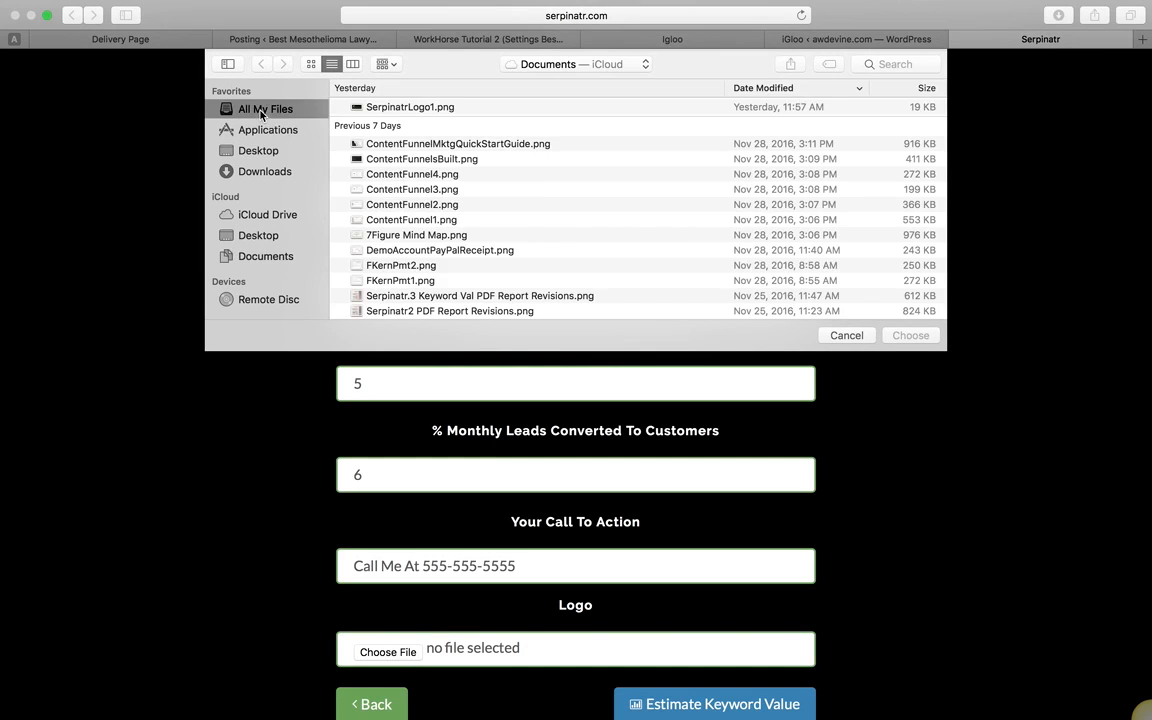
{"action": "left_click", "coordinate": [882, 64]}
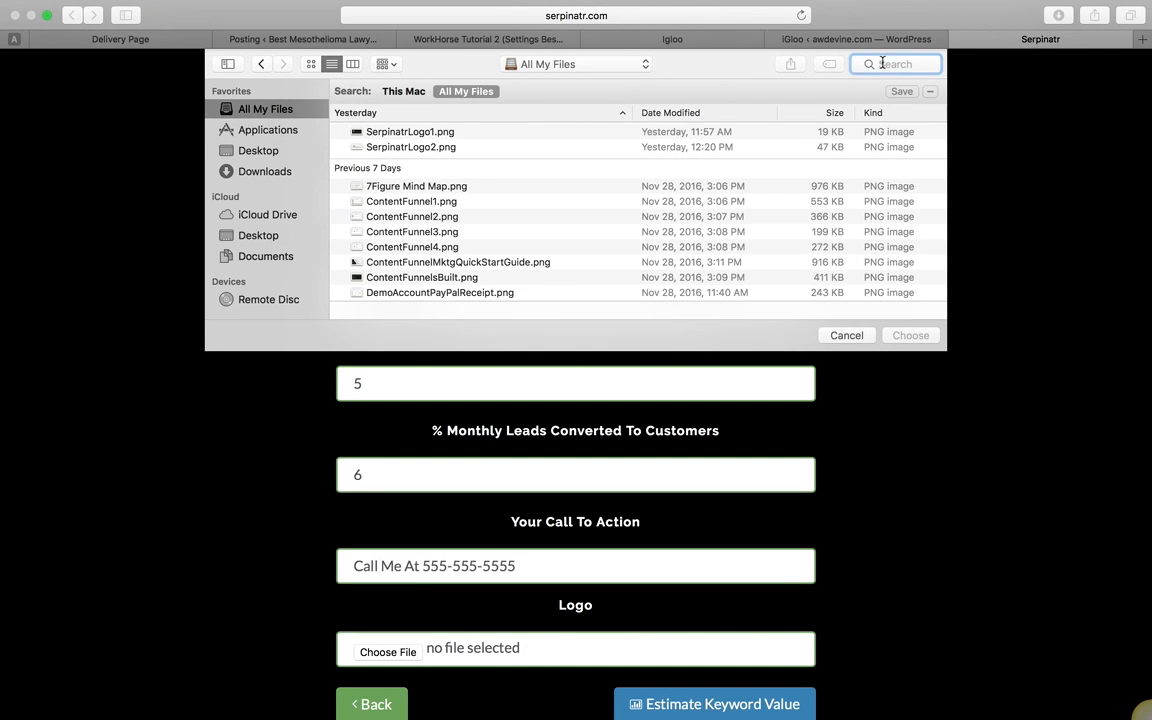
{"action": "type", "text": "dwm"}
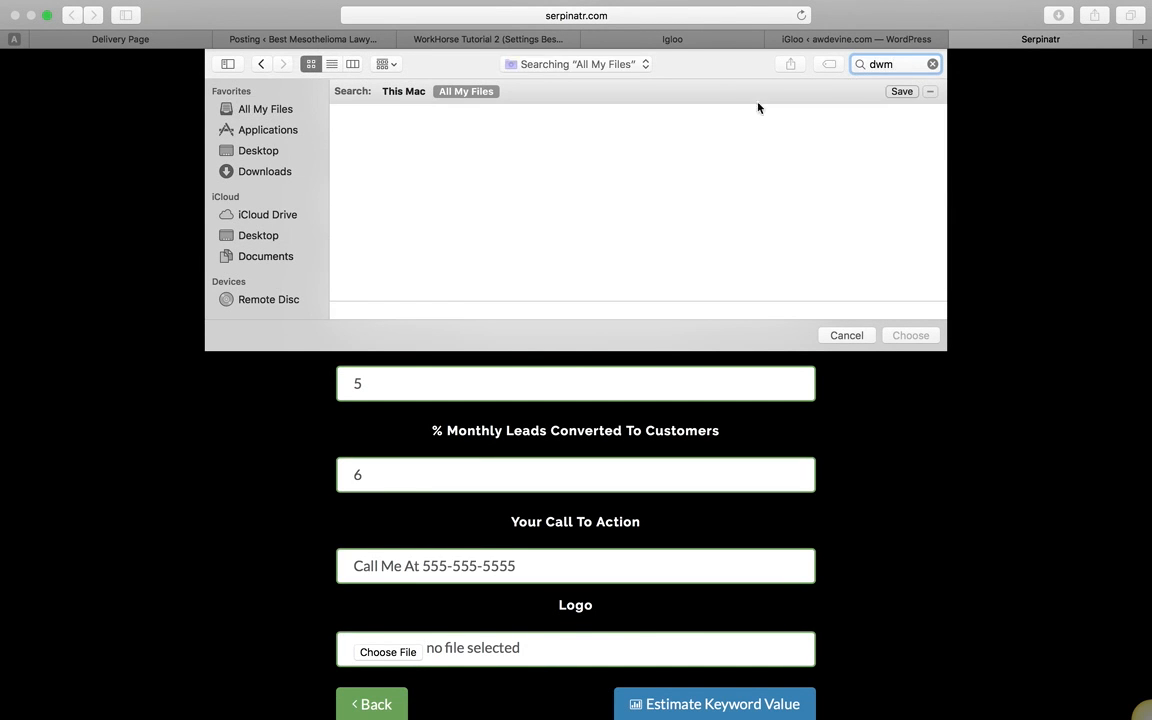
{"action": "left_click", "coordinate": [378, 266]}
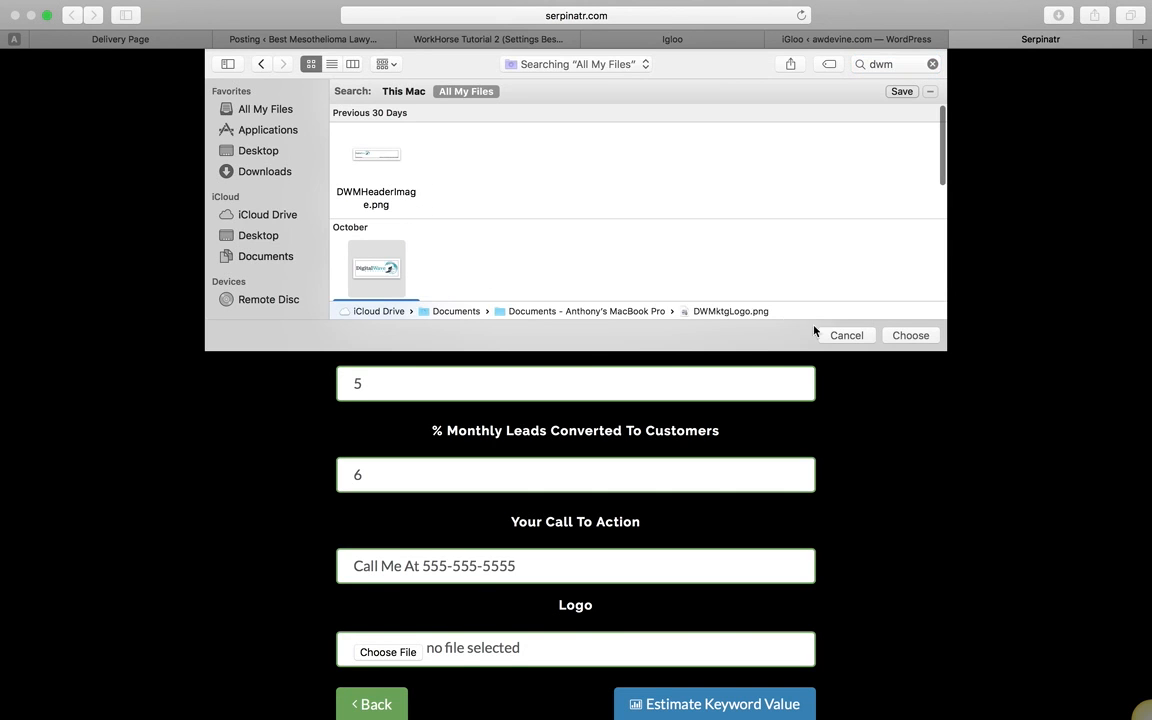
{"action": "left_click", "coordinate": [912, 336]}
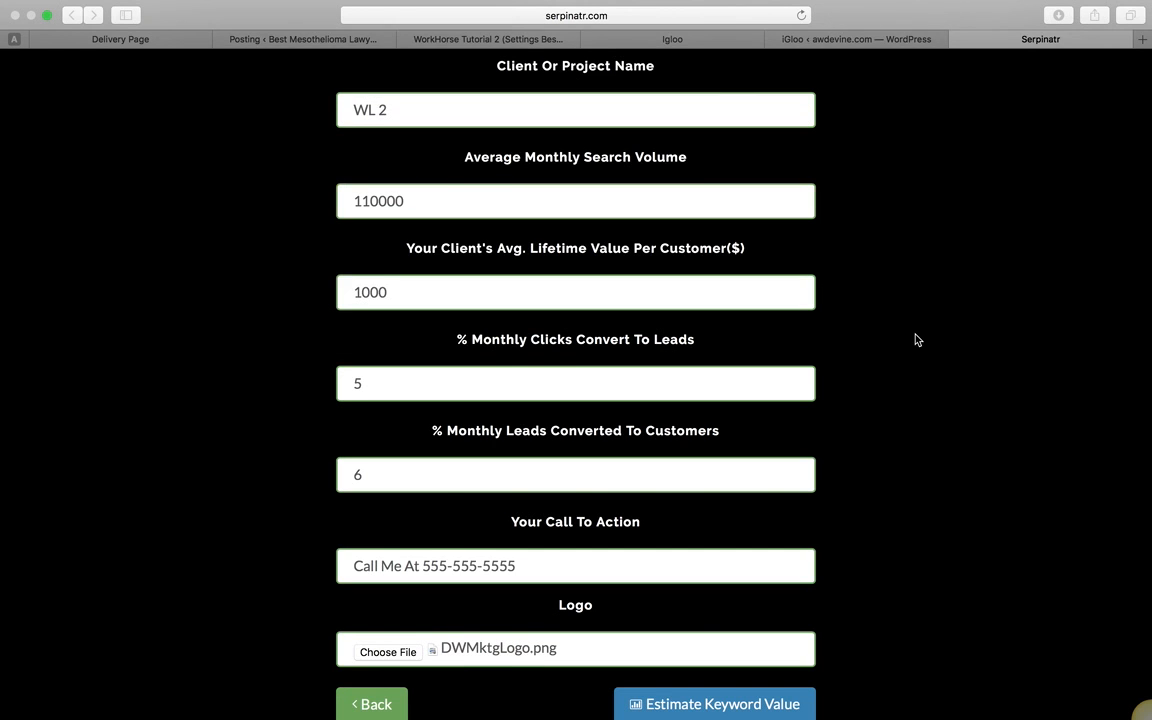
Step: Estimate the 'weight loss' keyword value and review ranking tables down to position 10 ($43,920.00 yearly)
{"action": "left_click", "coordinate": [677, 705]}
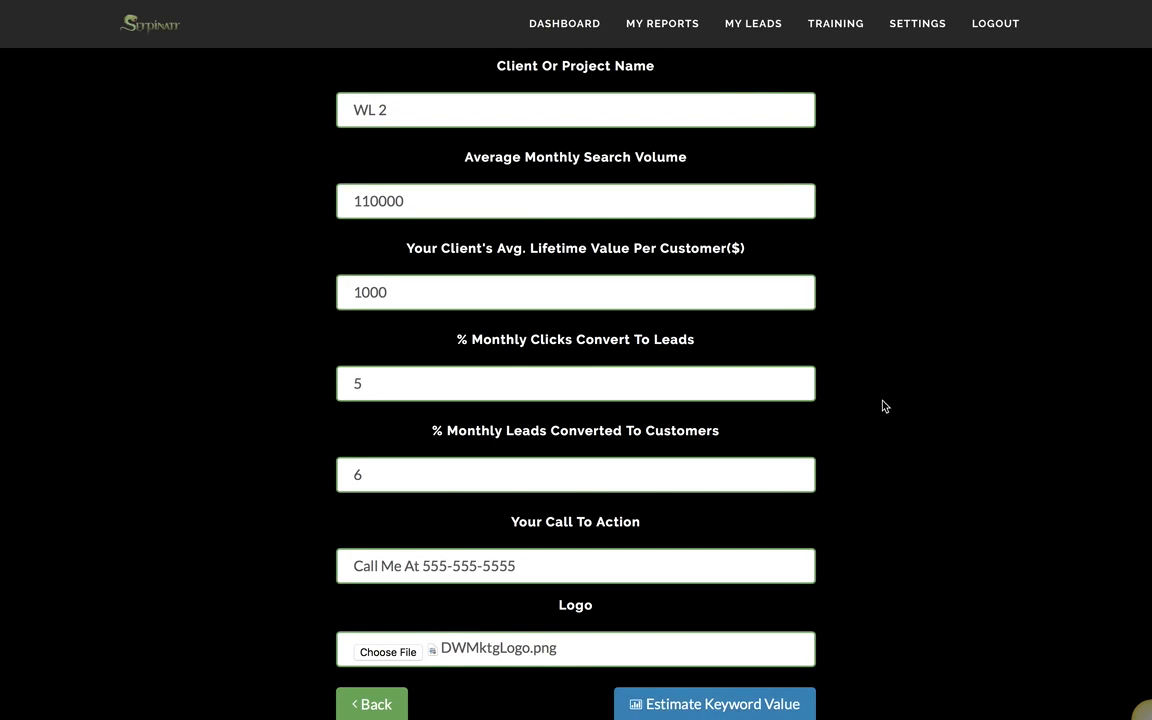
{"action": "scroll", "coordinate": [1054, 222], "scroll_direction": "down", "scroll_amount": 5}
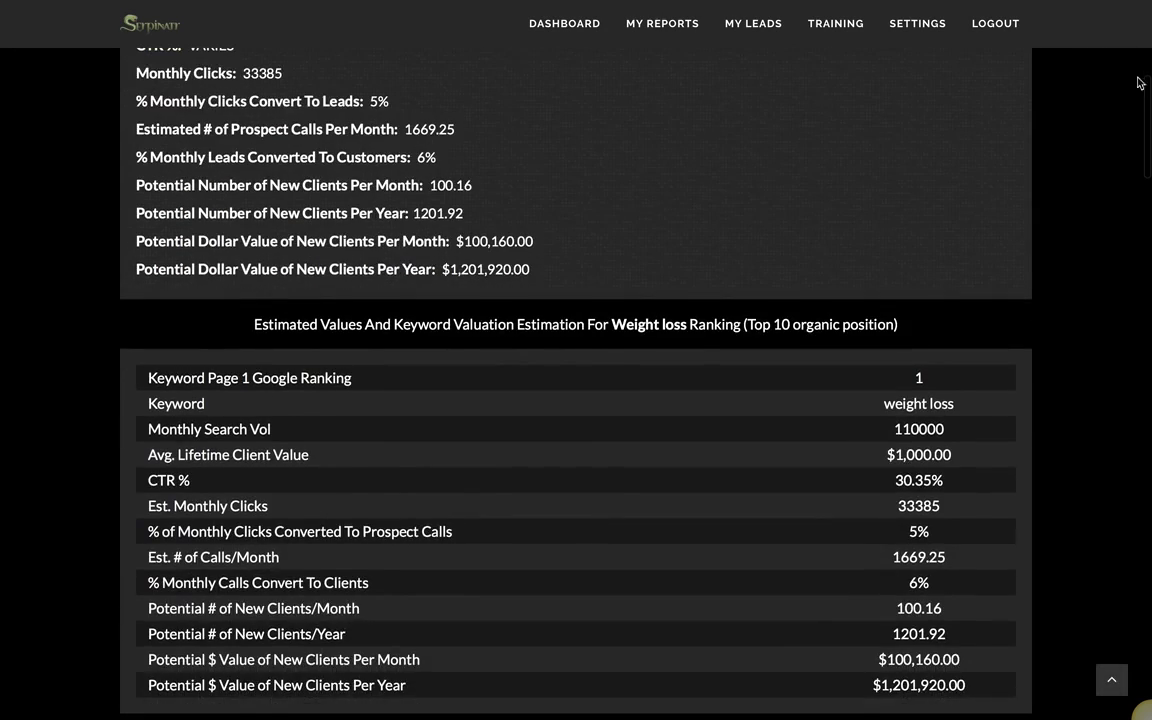
{"action": "scroll", "coordinate": [576, 400], "scroll_direction": "down", "scroll_amount": 4}
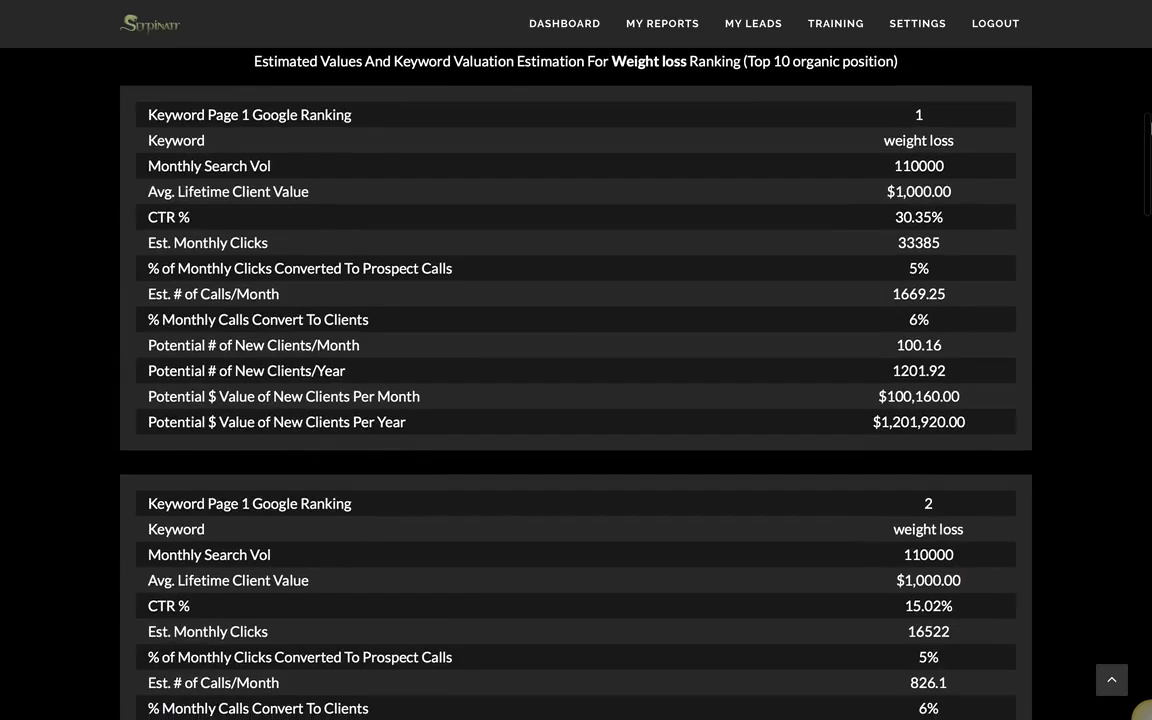
{"action": "scroll", "coordinate": [576, 400], "scroll_direction": "down", "scroll_amount": 7}
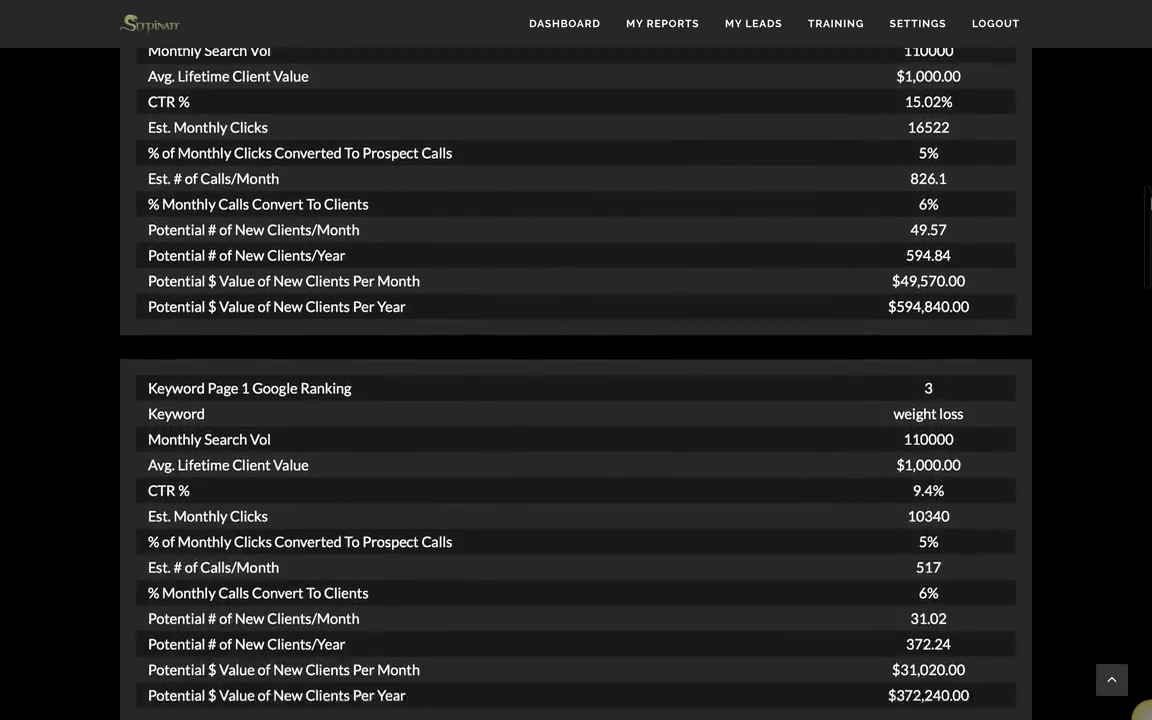
{"action": "scroll", "coordinate": [1150, 204], "scroll_direction": "down", "scroll_amount": 10}
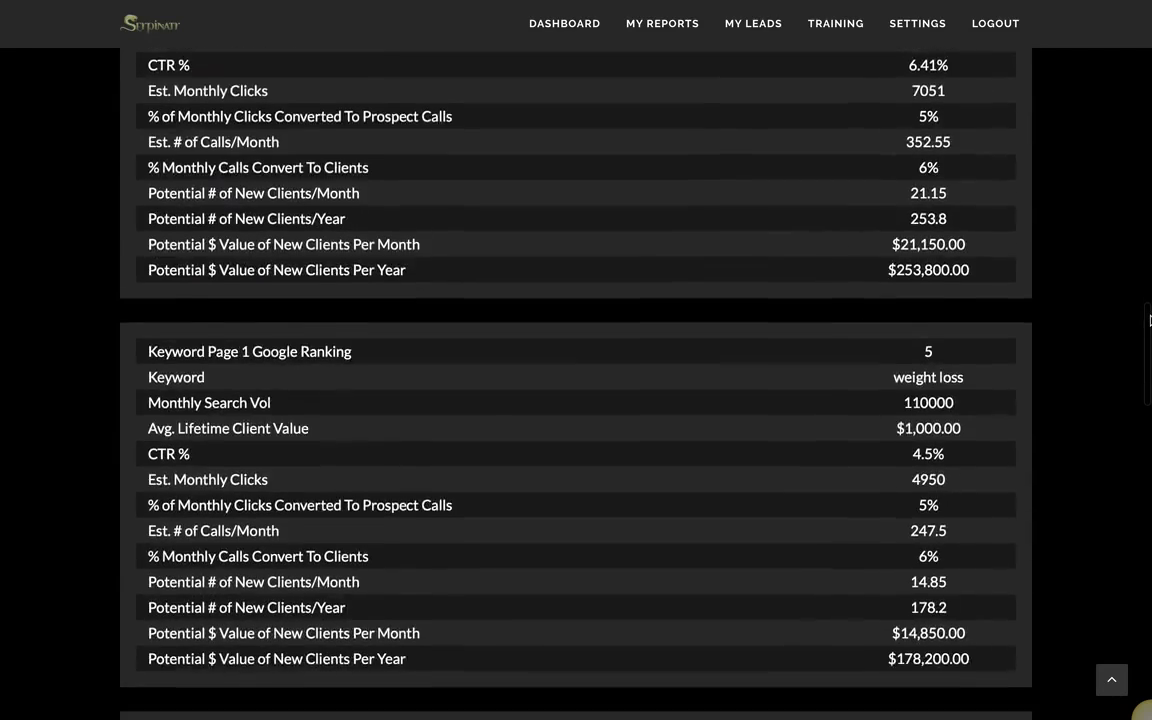
{"action": "left_click_drag", "start_coordinate": [1150, 320], "coordinate": [1148, 632]}
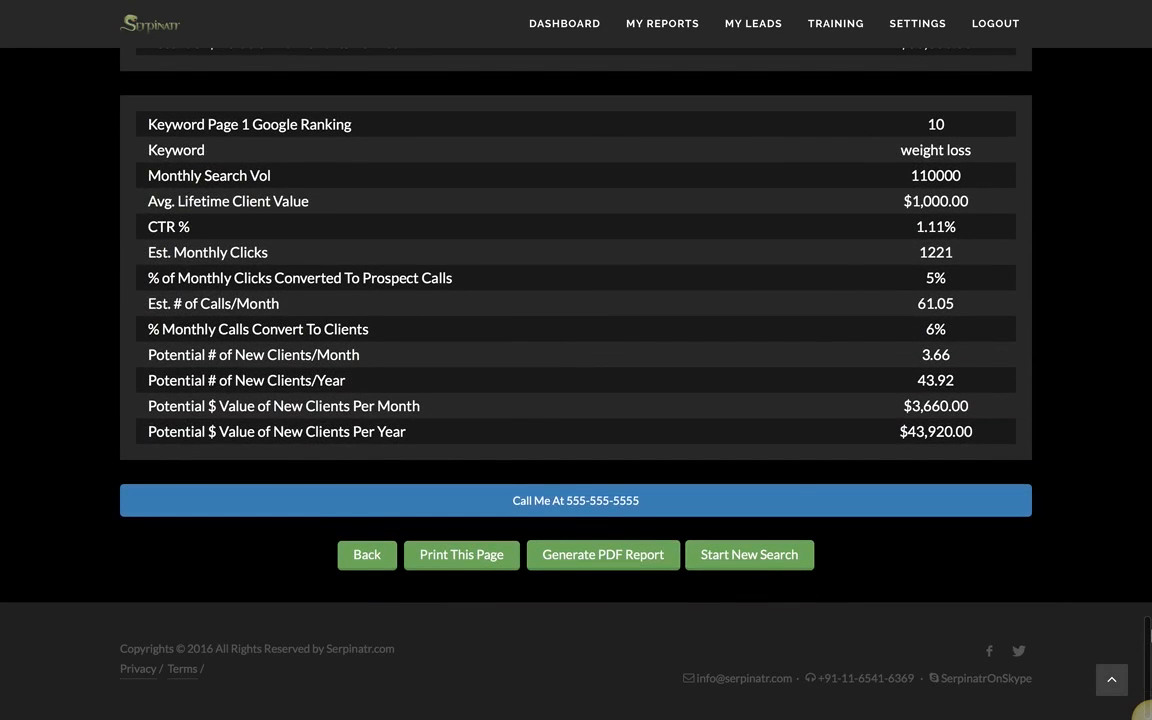
Step: Generate the PDF report and highlight the #1 Organic Ranking values, $1,201,920.00 yearly
{"action": "left_click", "coordinate": [601, 556]}
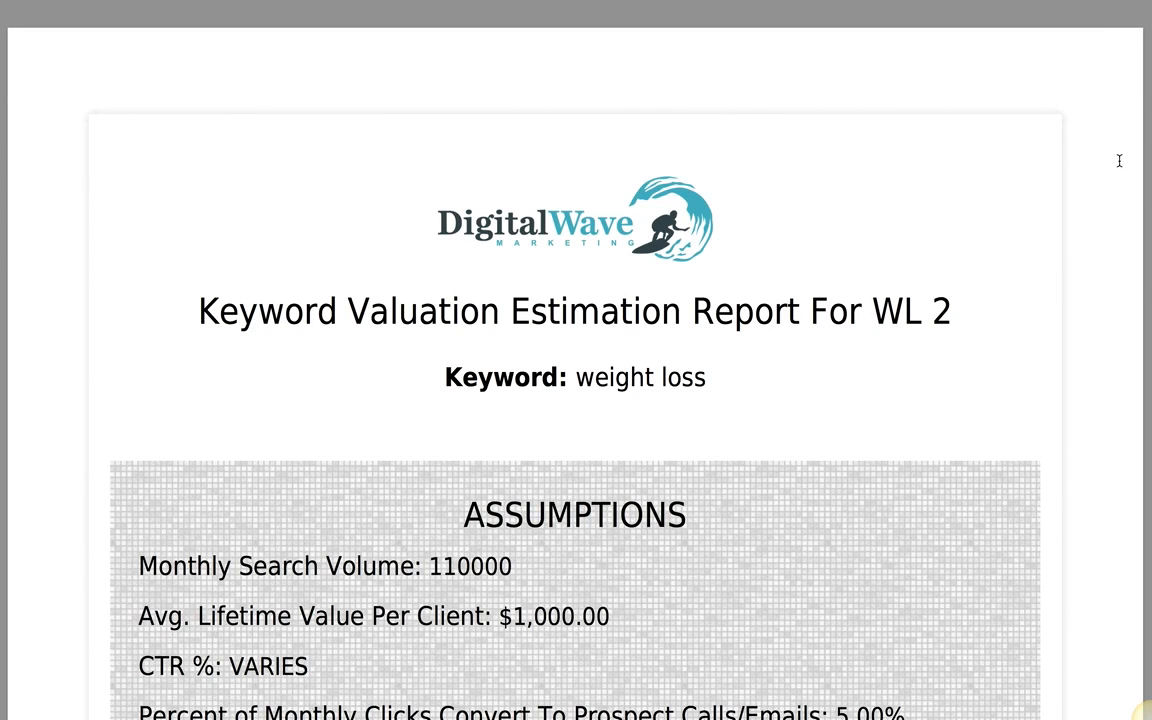
{"action": "scroll", "coordinate": [1119, 160], "scroll_direction": "down", "scroll_amount": 1}
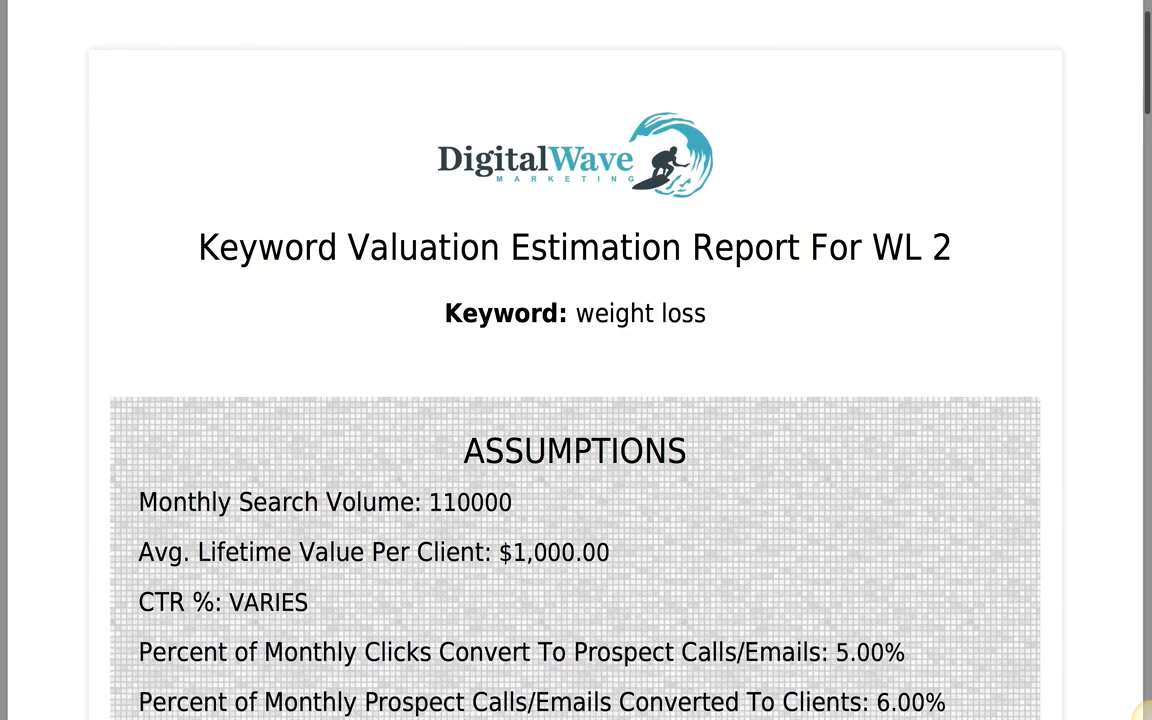
{"action": "left_click_drag", "start_coordinate": [1148, 100], "coordinate": [1144, 196]}
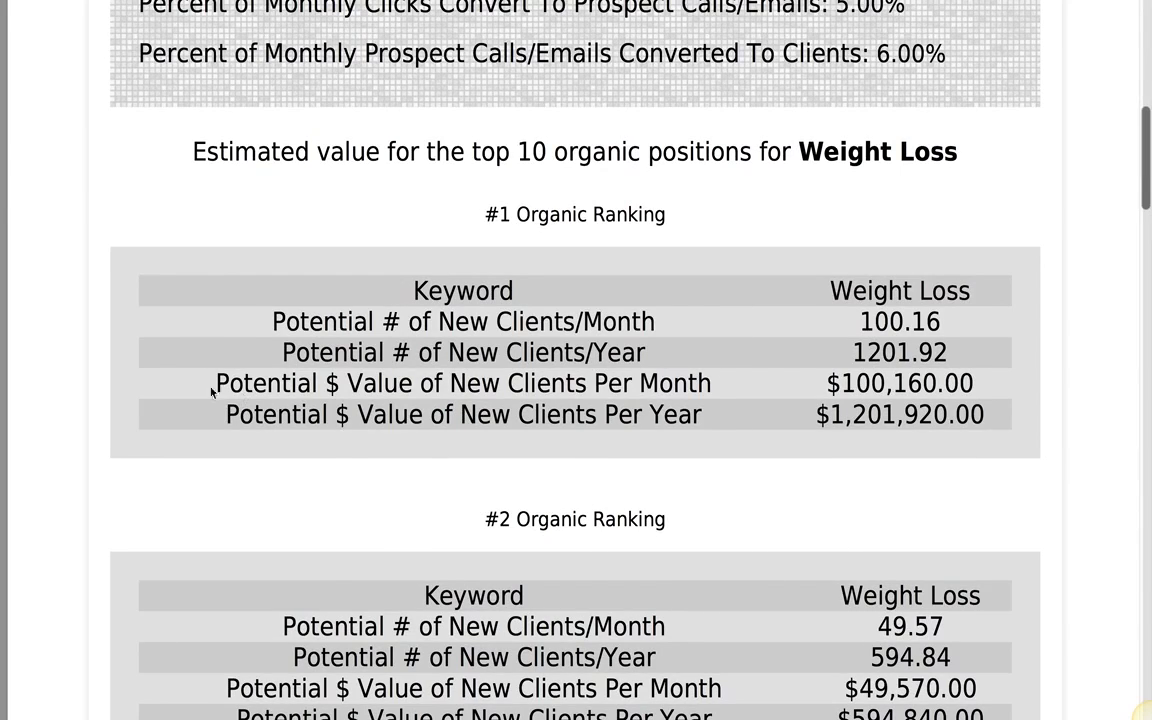
{"action": "left_click_drag", "start_coordinate": [260, 326], "coordinate": [959, 316]}
{"action": "left_click", "coordinate": [951, 340]}
{"action": "left_click_drag", "start_coordinate": [862, 321], "coordinate": [994, 410]}
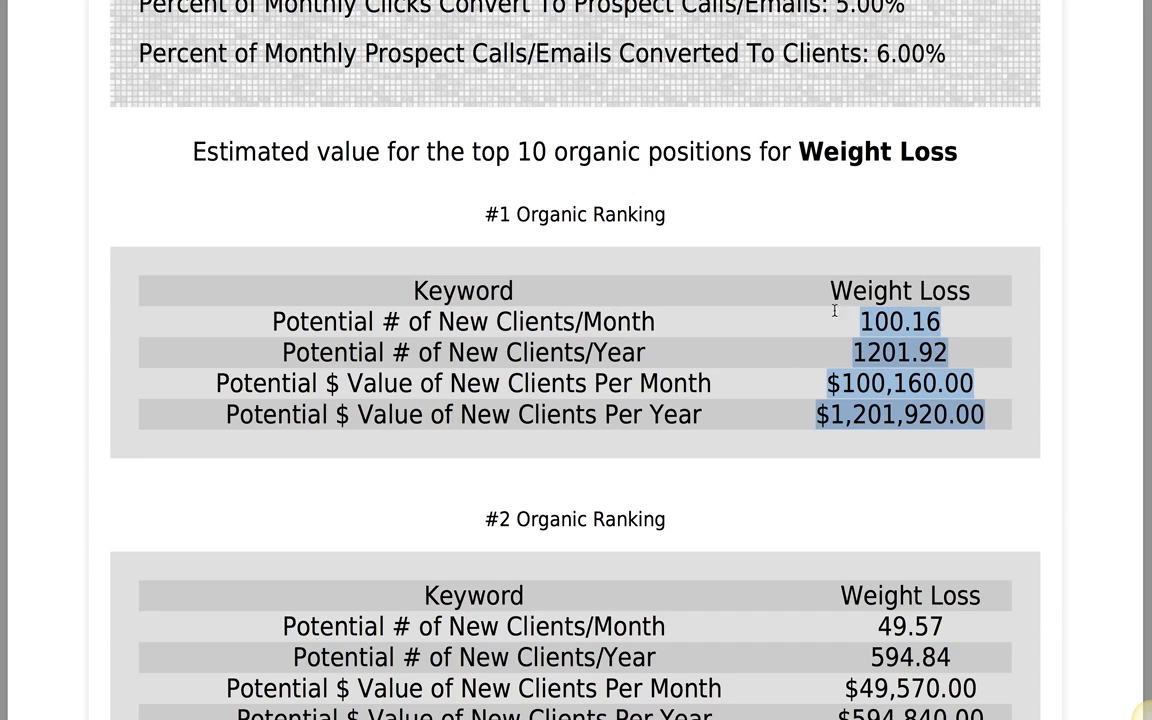
{"action": "left_click", "coordinate": [872, 357]}
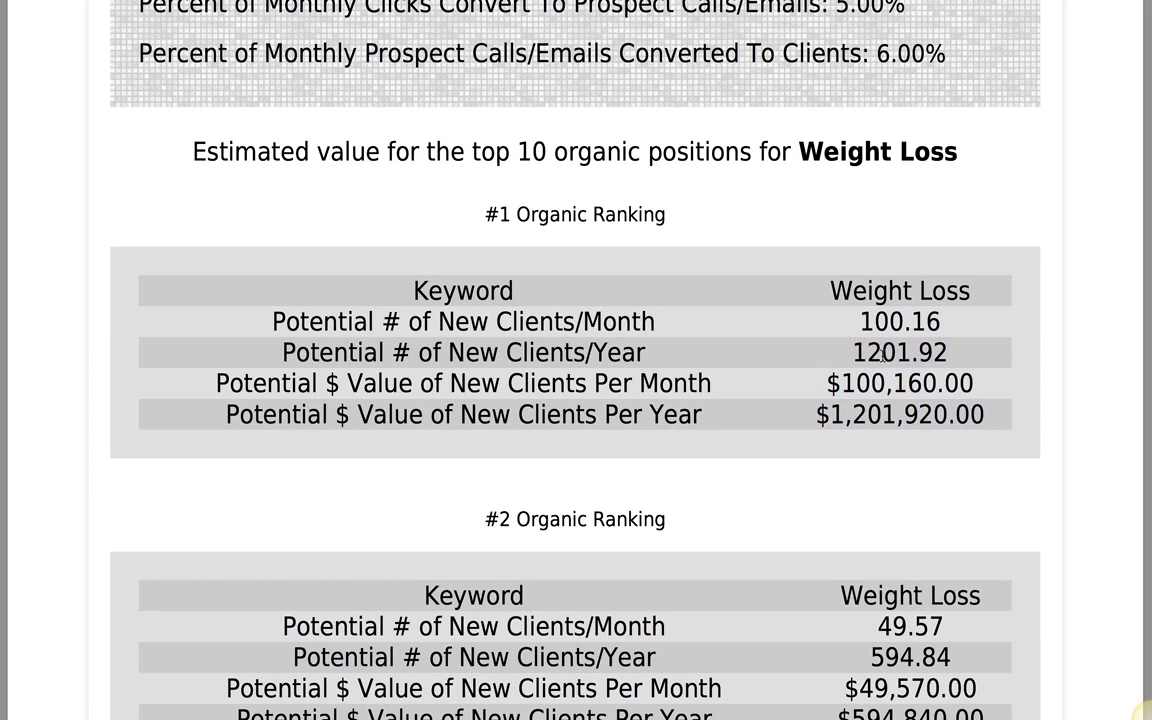
{"action": "left_click_drag", "start_coordinate": [843, 377], "coordinate": [981, 413]}
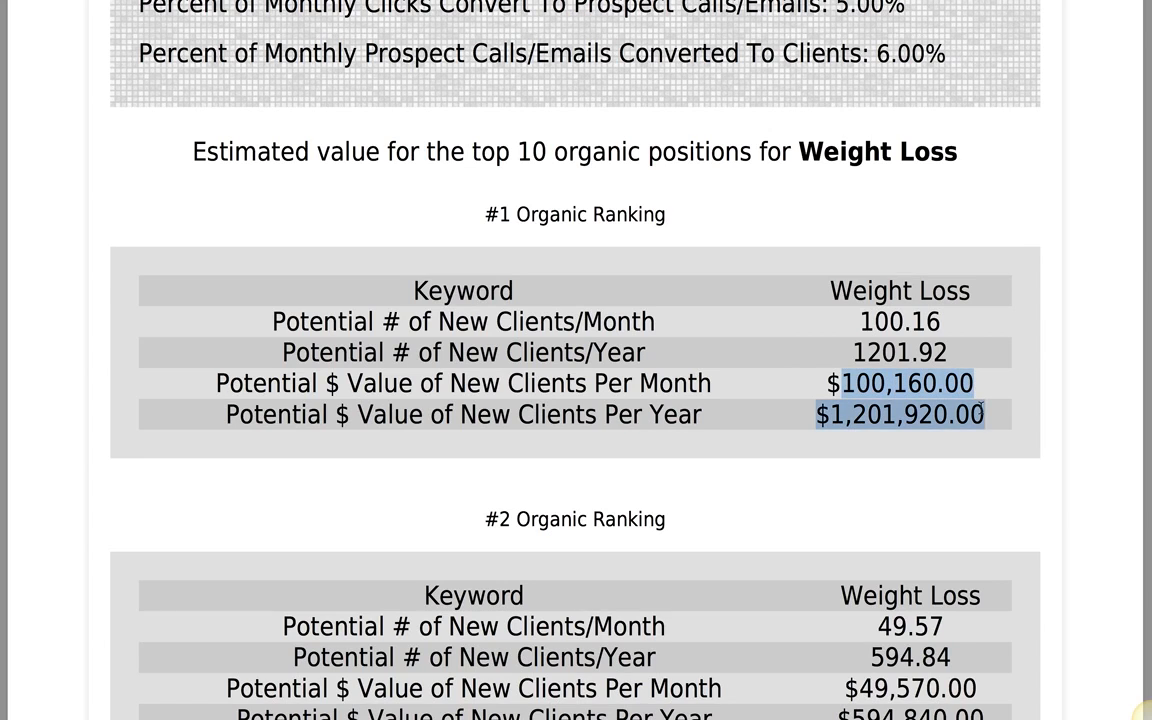
{"action": "left_click", "coordinate": [988, 185]}
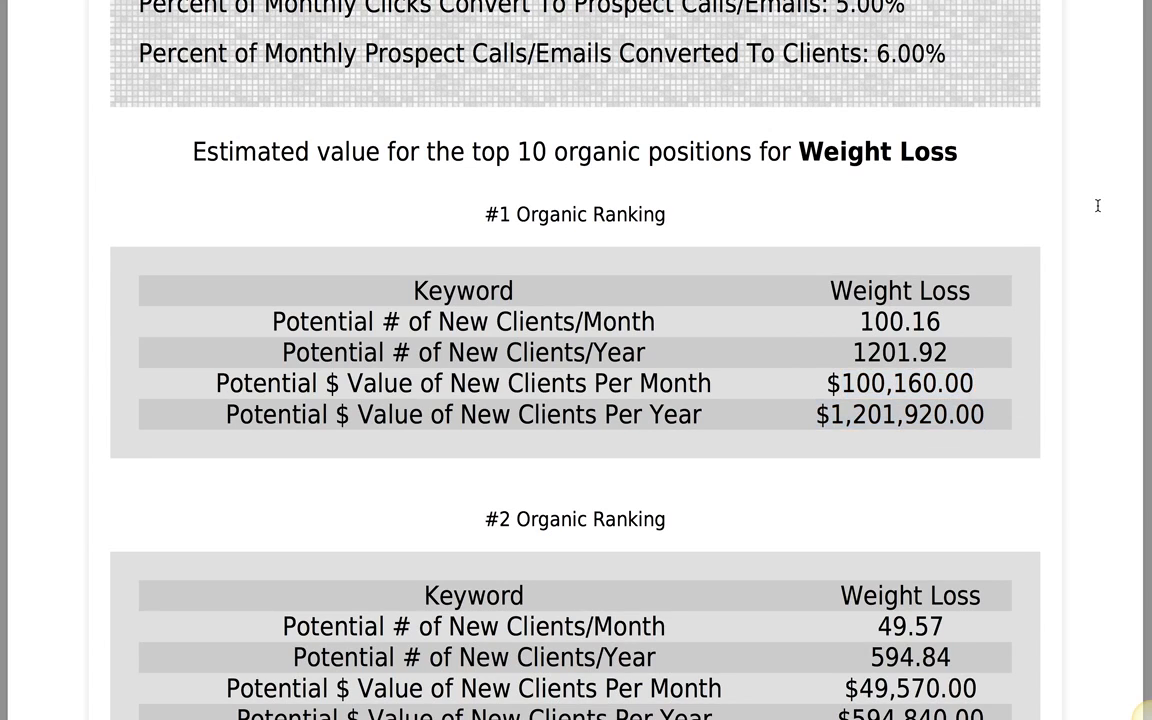
Step: Scroll through the later ranking tables to the PDF's closing phone call-to-action
{"action": "scroll", "coordinate": [1097, 205], "scroll_direction": "up", "scroll_amount": 1}
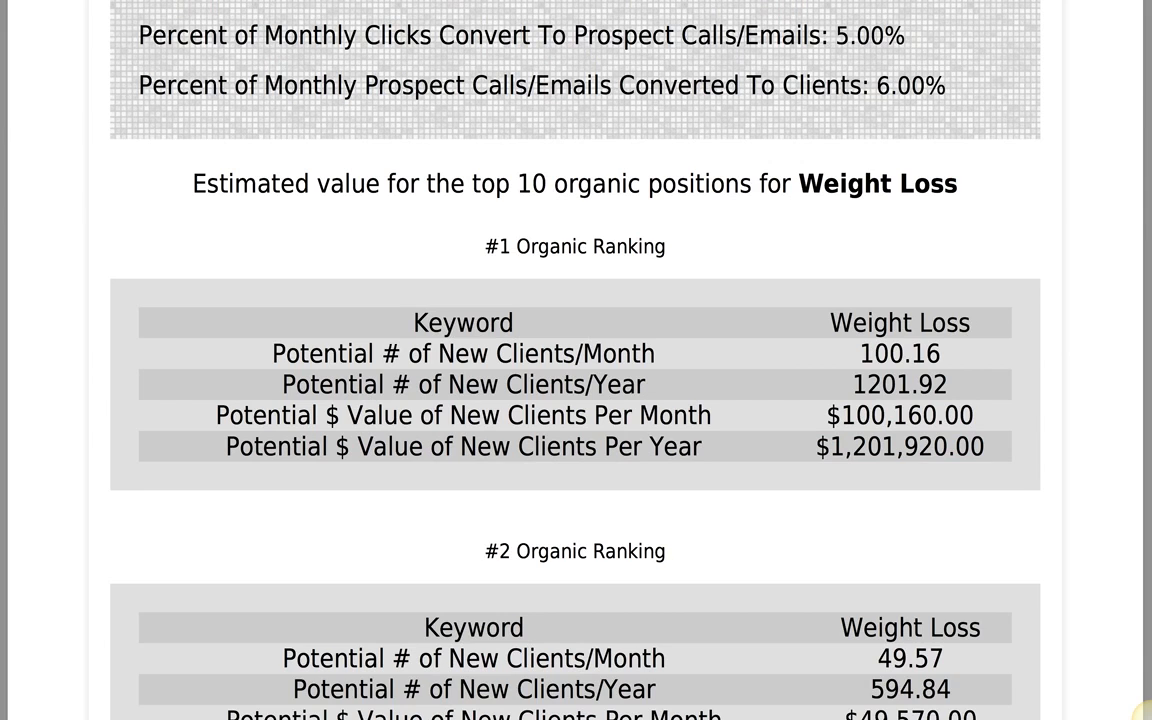
{"action": "scroll", "coordinate": [1097, 205], "scroll_direction": "down", "scroll_amount": 1}
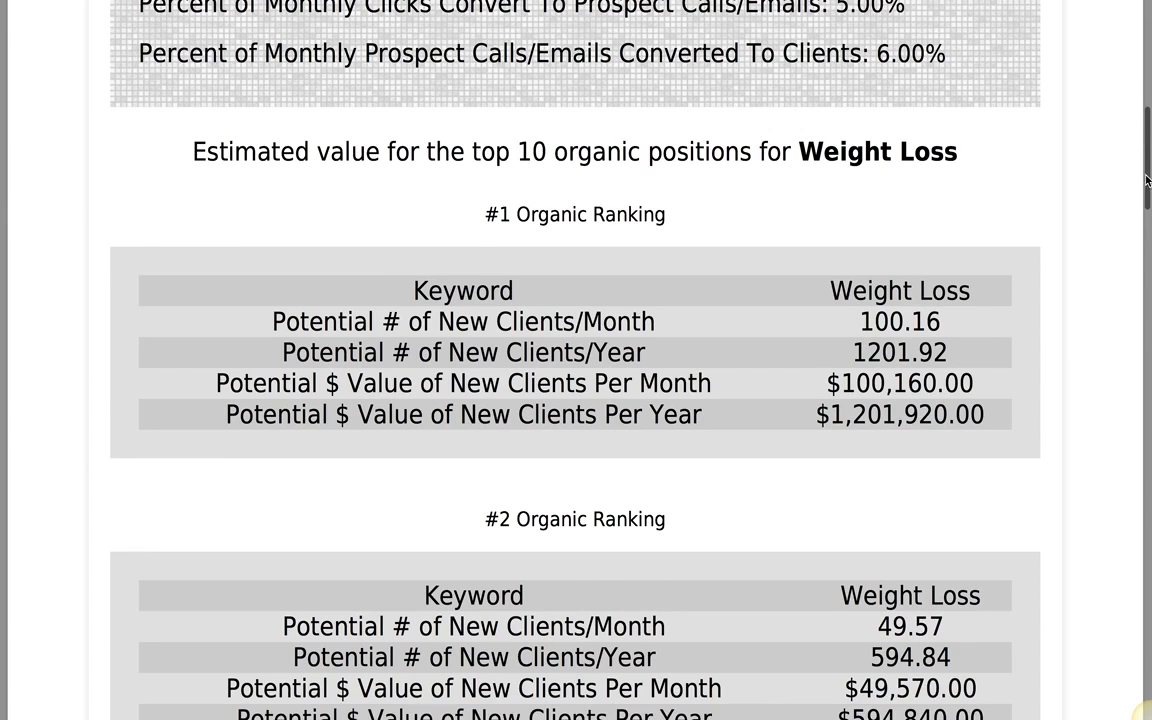
{"action": "scroll", "coordinate": [1150, 478], "scroll_direction": "down", "scroll_amount": 5}
{"action": "left_click", "coordinate": [1150, 478]}
{"action": "left_click", "coordinate": [1142, 708]}
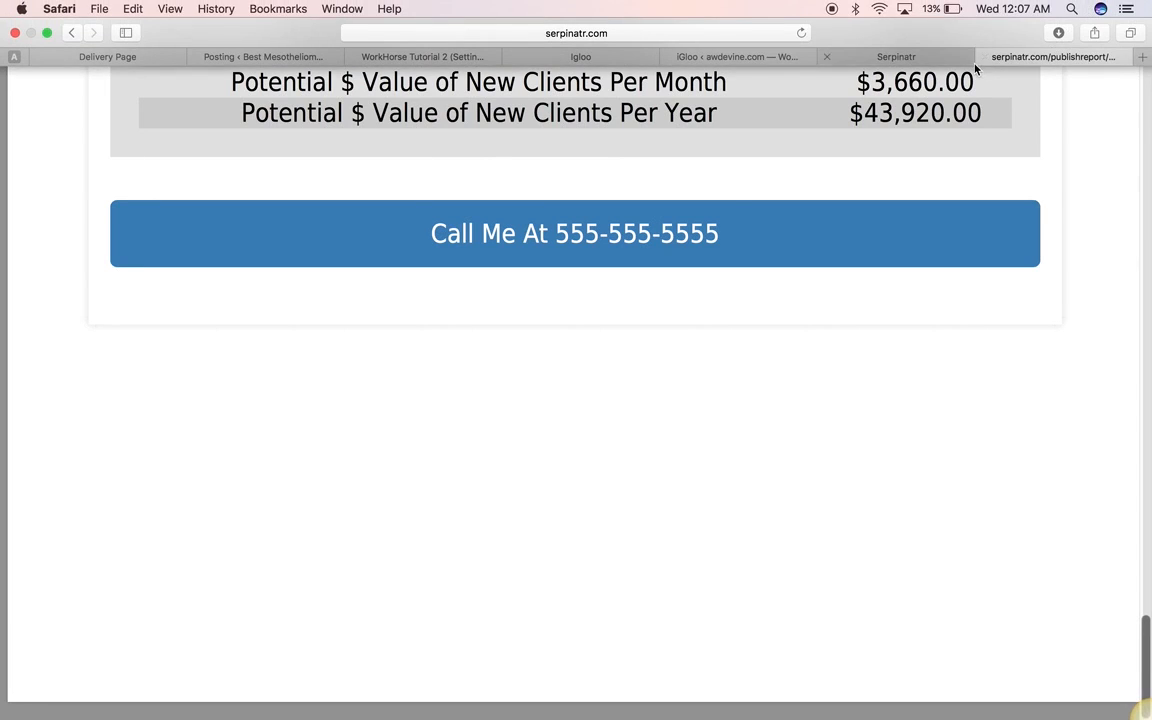
Step: Switch back to the Serpinatr tab showing the weight loss valuation results
{"action": "left_click", "coordinate": [888, 52]}
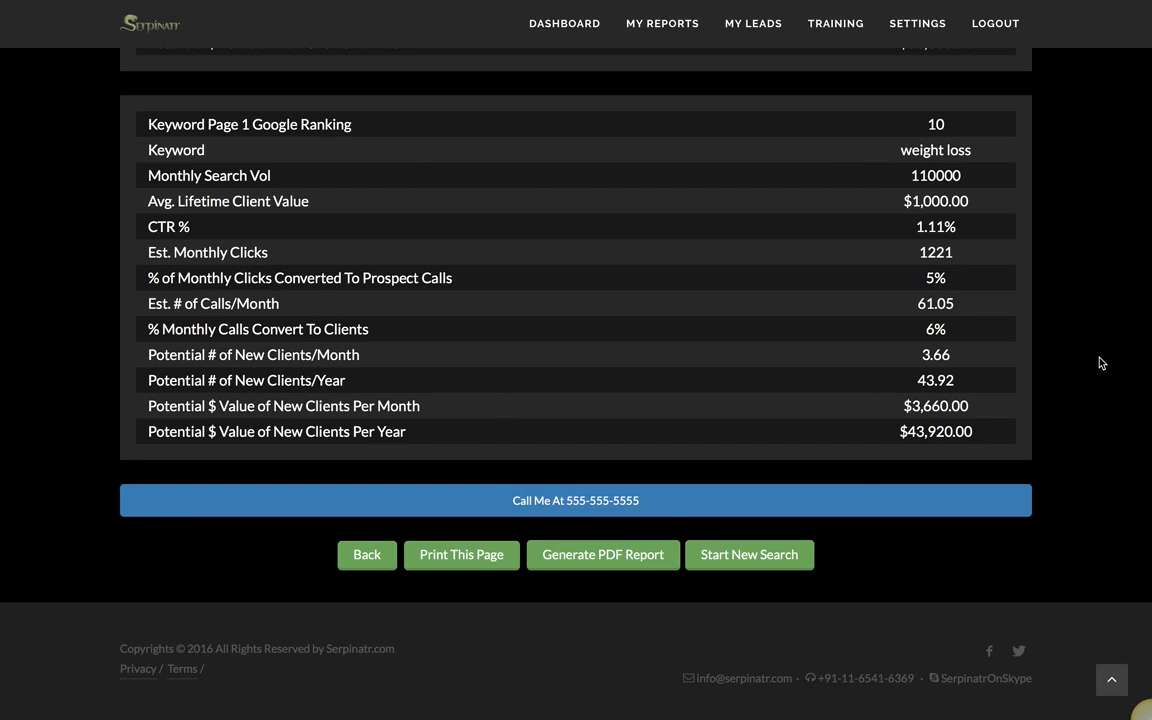
{"action": "scroll", "coordinate": [1100, 363], "scroll_direction": "up", "scroll_amount": 3}
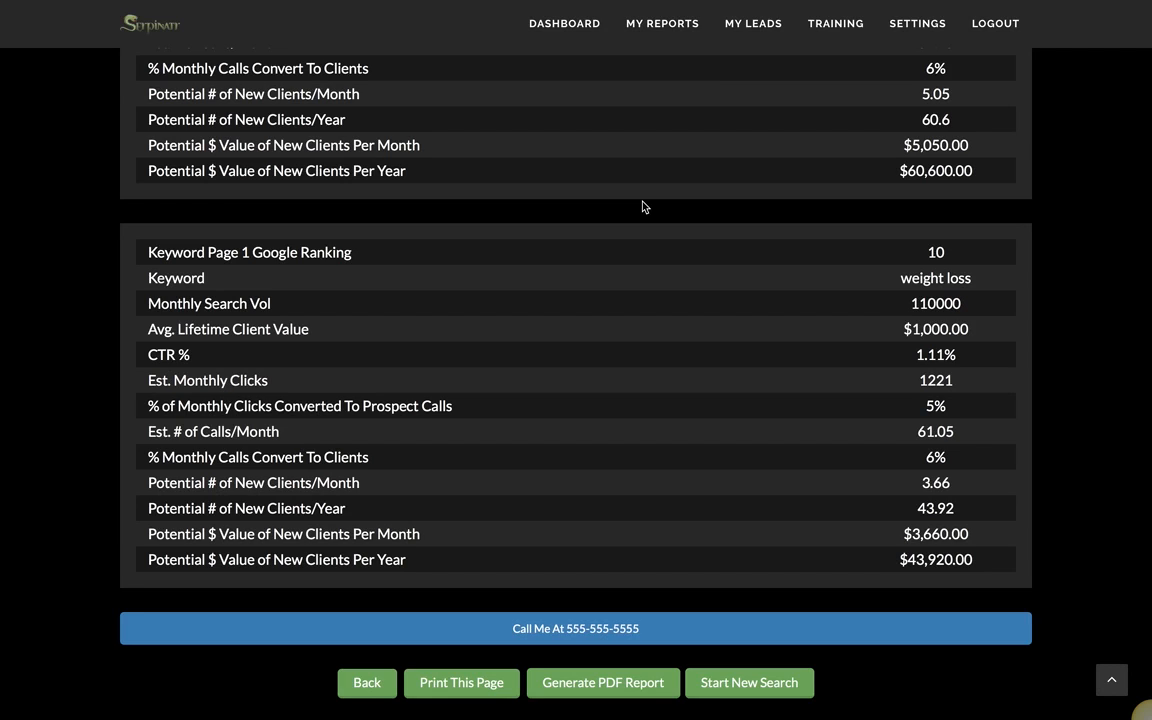
{"action": "mouse_move", "coordinate": [720, 3]}
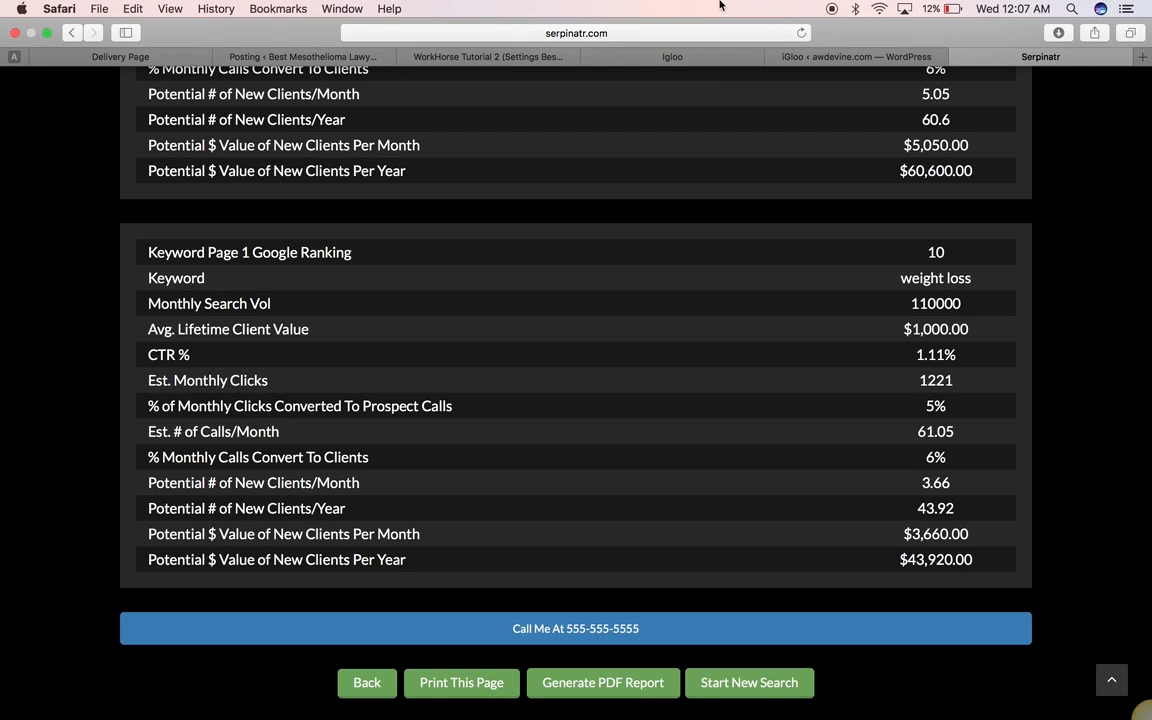